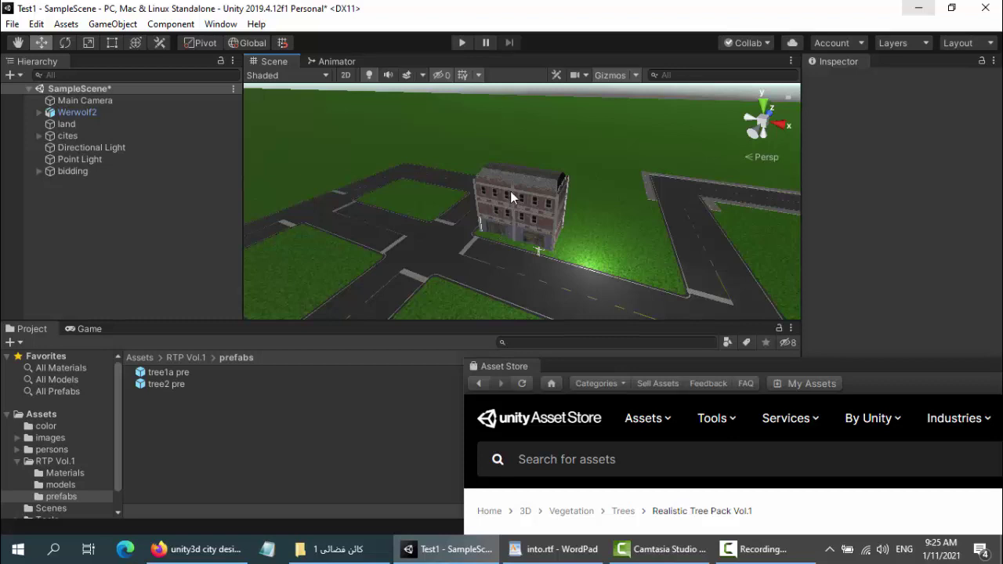
scroll(506, 195, "up", 6)
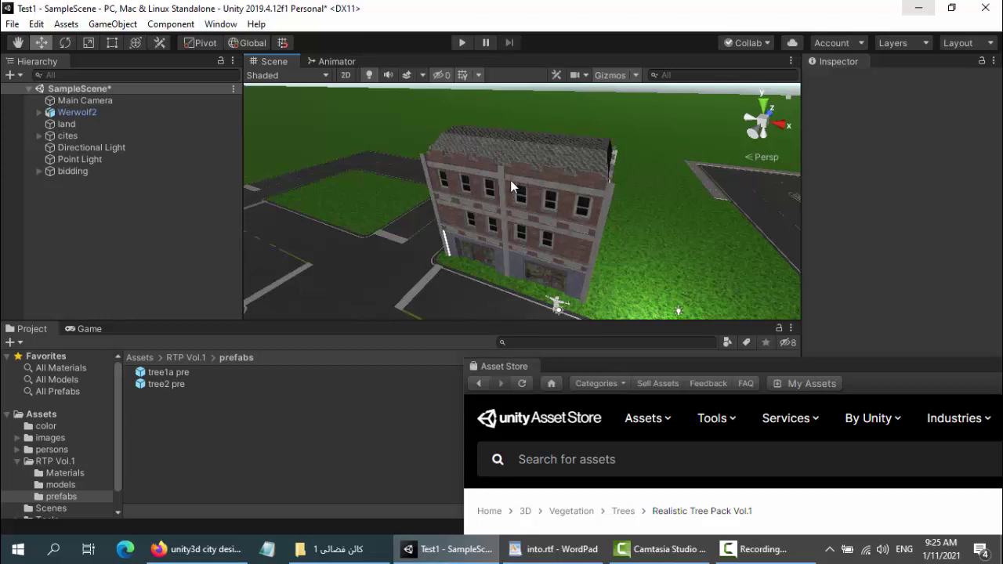
scroll(484, 193, "down", 3)
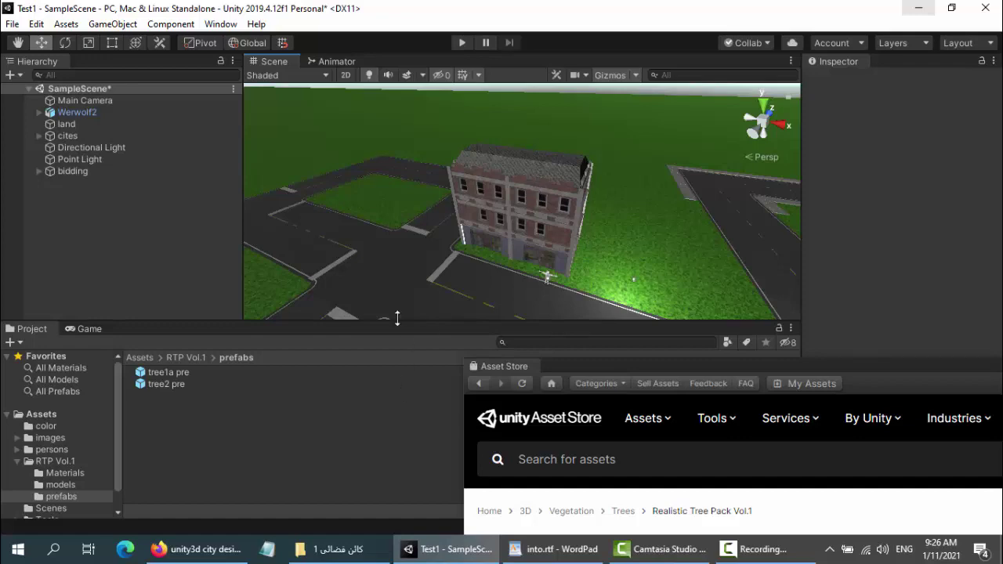
Step: Switch to Firefox and look through the YouTube results for "unity3d city design", previewing the city design videos
left_click(232, 548)
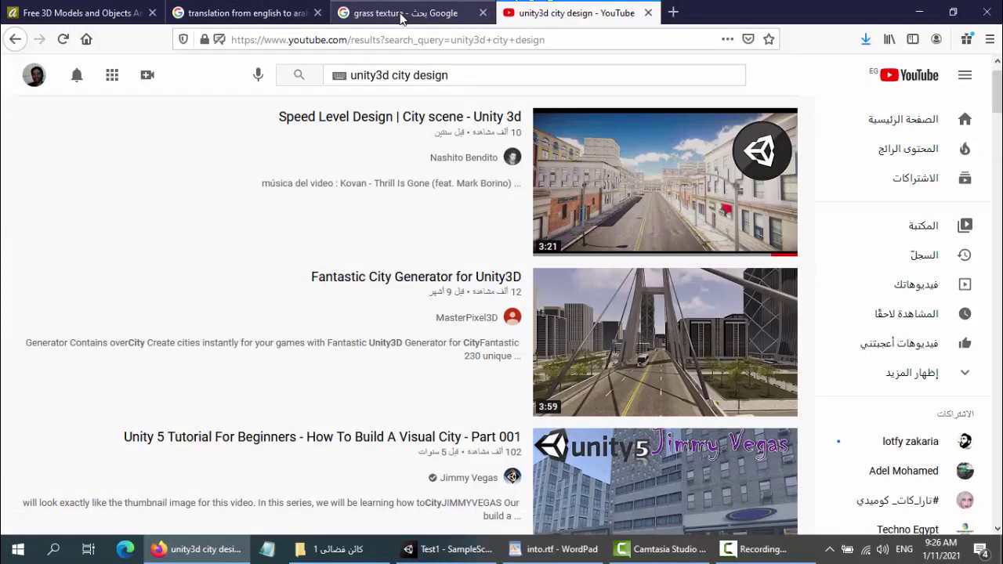
scroll(470, 130, "up", 1)
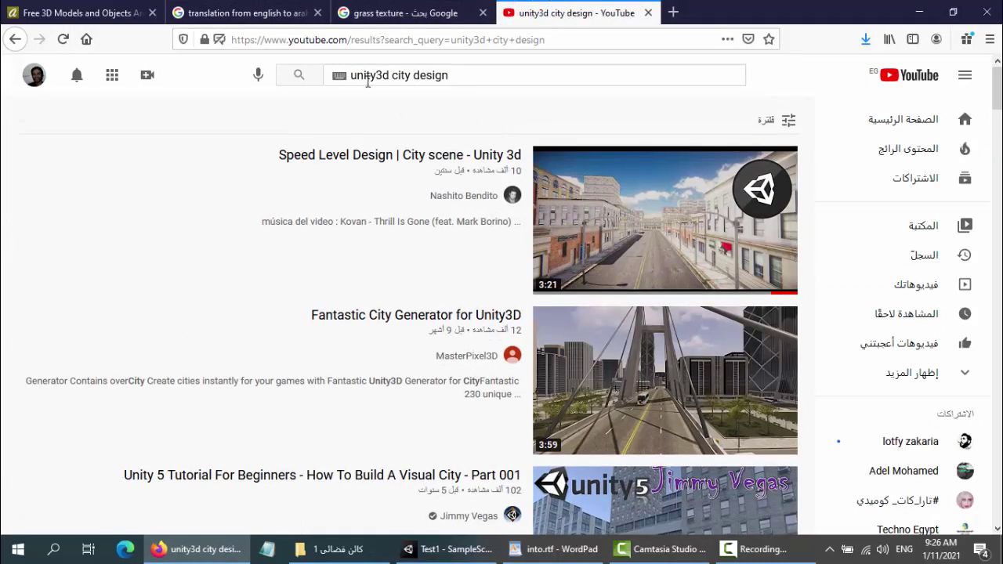
left_click_drag(367, 77, 421, 83)
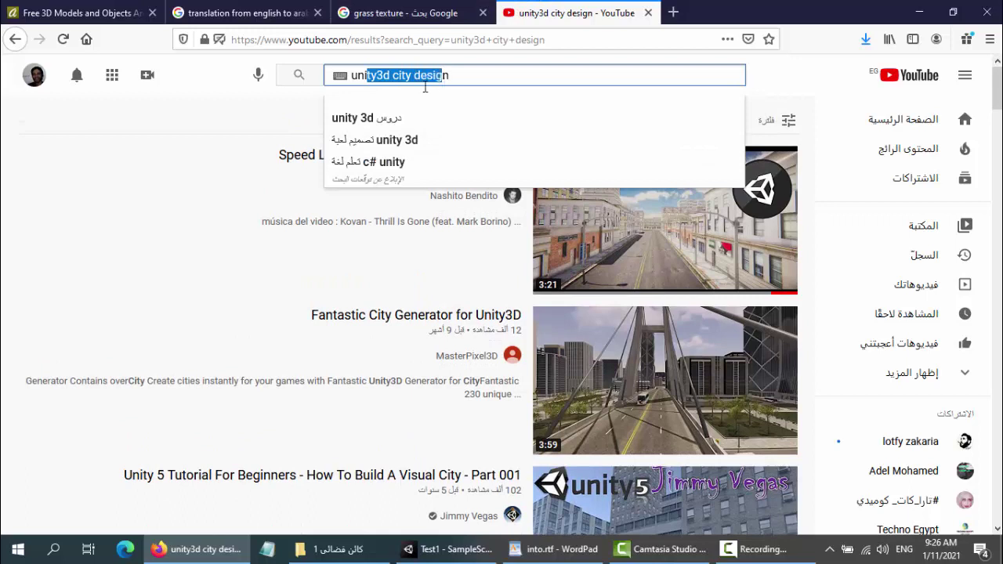
left_click(228, 86)
mouse_move(686, 267)
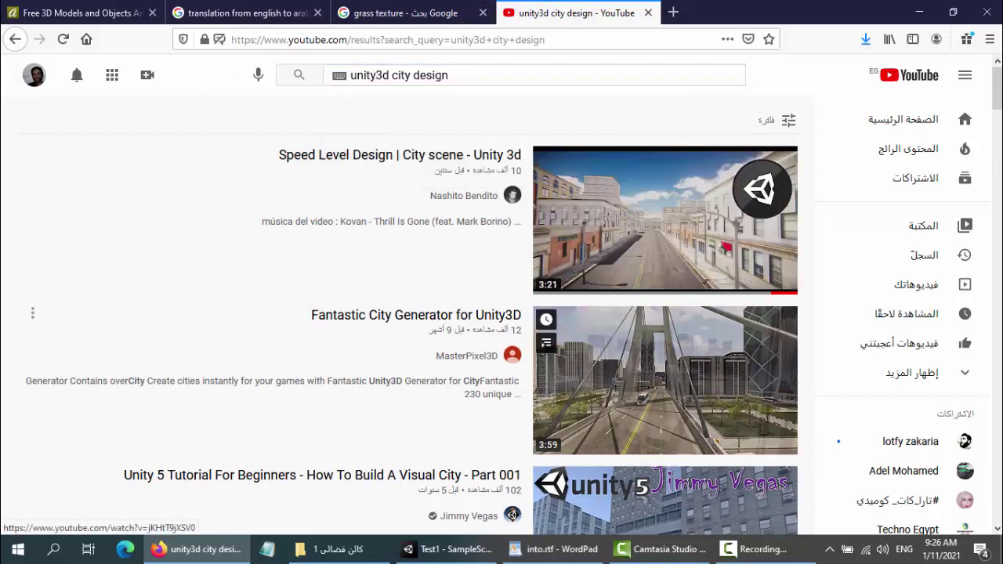
left_click_drag(1000, 107, 1000, 120)
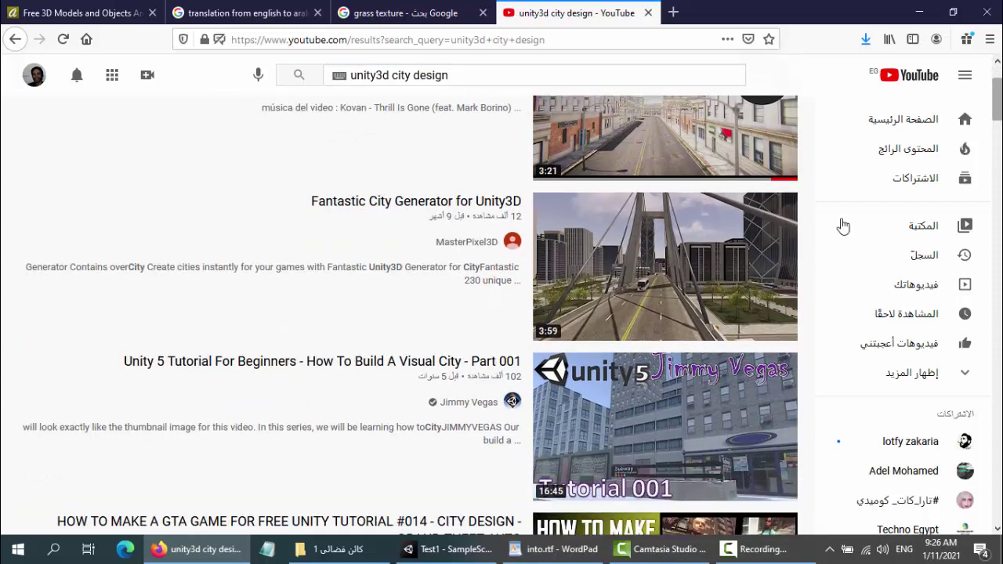
mouse_move(678, 317)
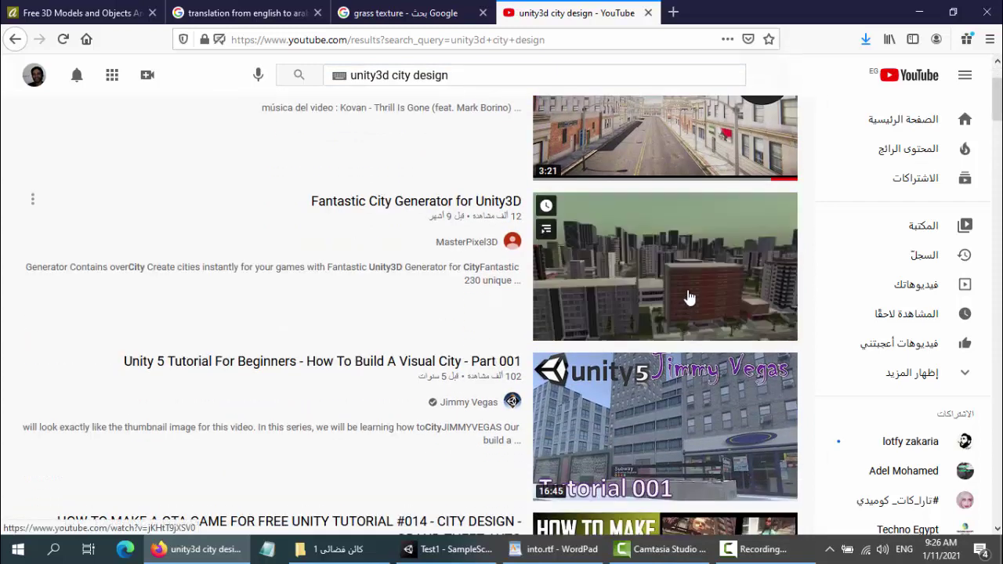
mouse_move(723, 413)
scroll(723, 413, "down", 3)
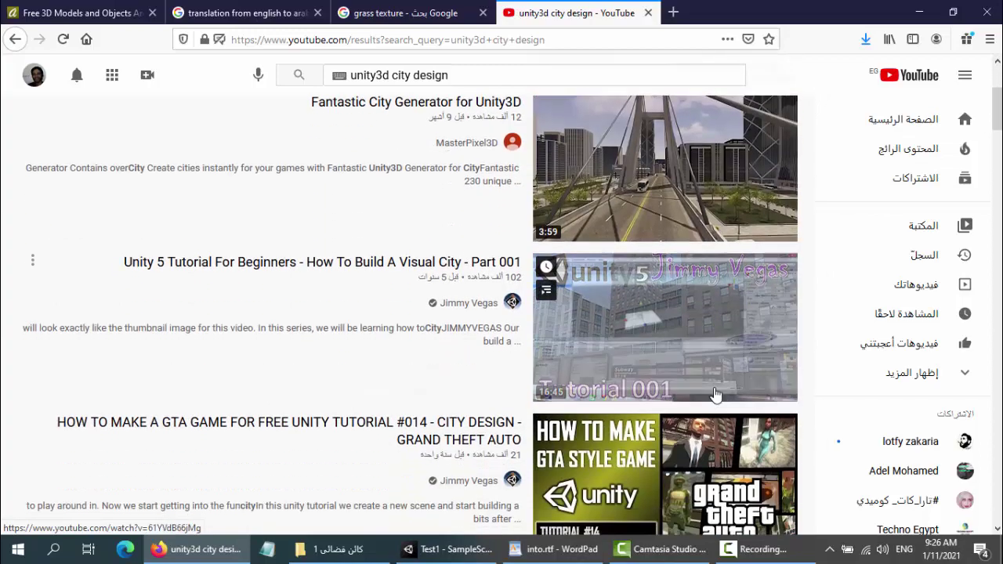
scroll(646, 321, "down", 8)
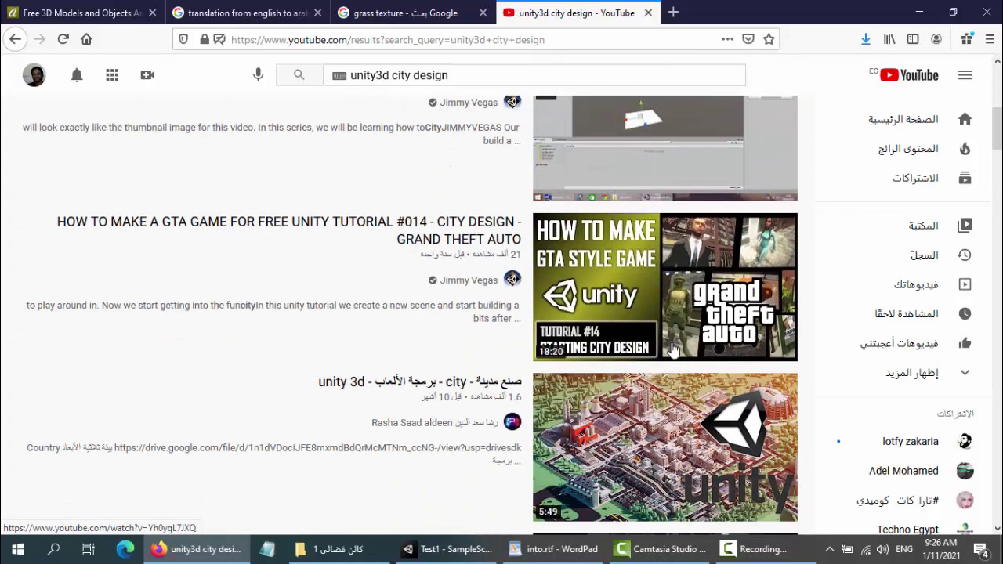
mouse_move(652, 353)
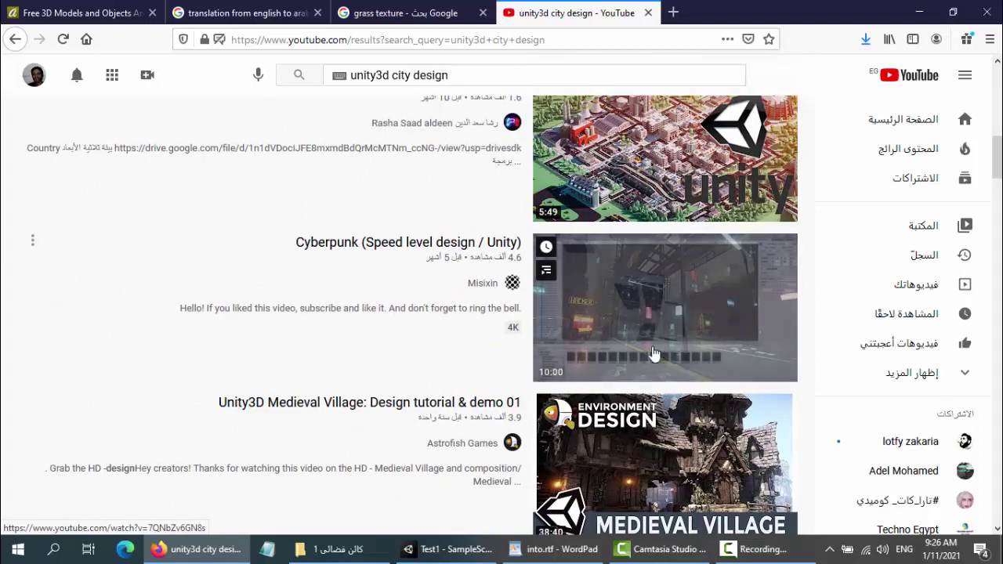
scroll(605, 336, "down", 4)
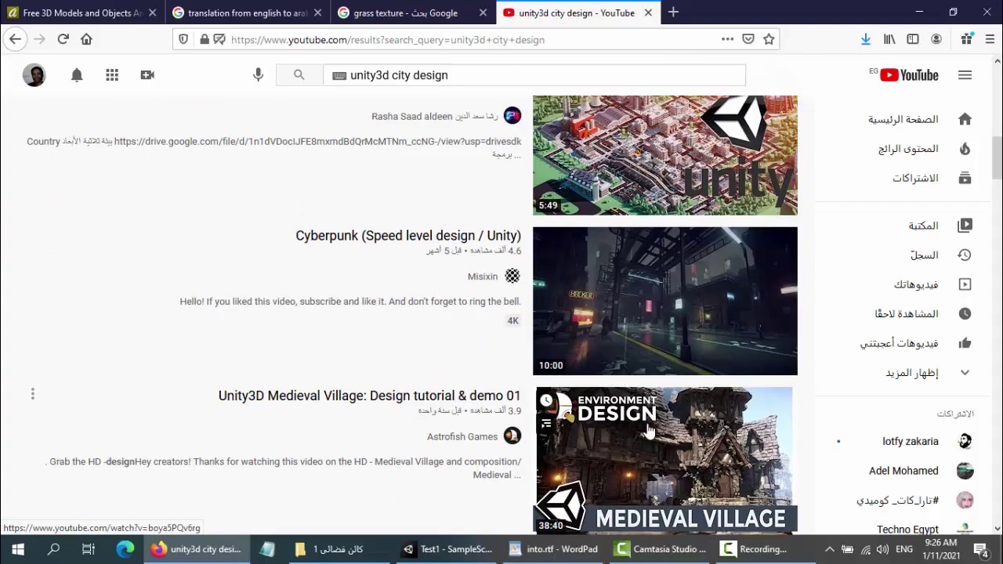
scroll(643, 408, "up", 7)
scroll(641, 405, "up", 5)
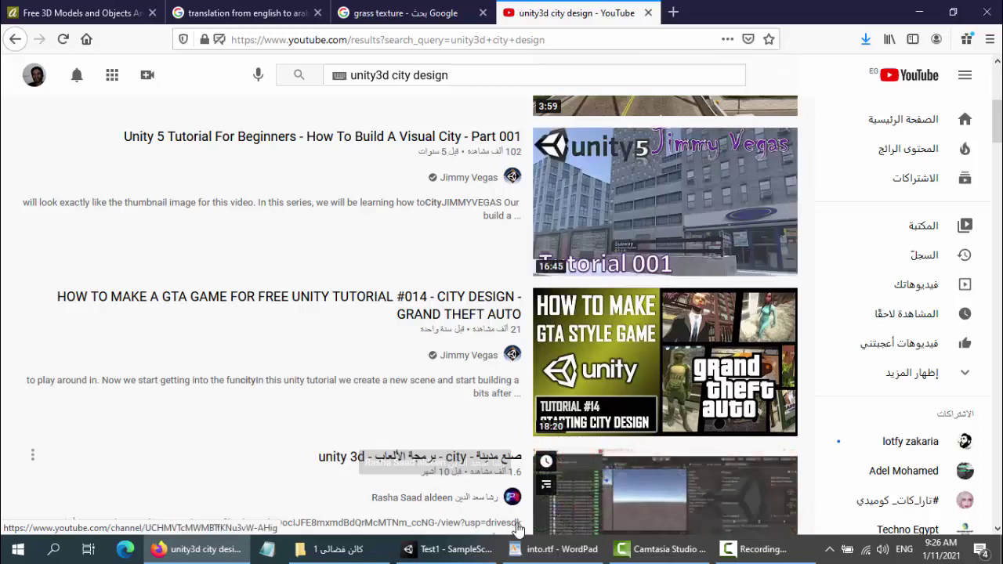
Step: Switch to into.rtf in WordPad and review the game components listed under the city, vehicles and events headings
left_click(561, 553)
scroll(682, 377, "down", 10)
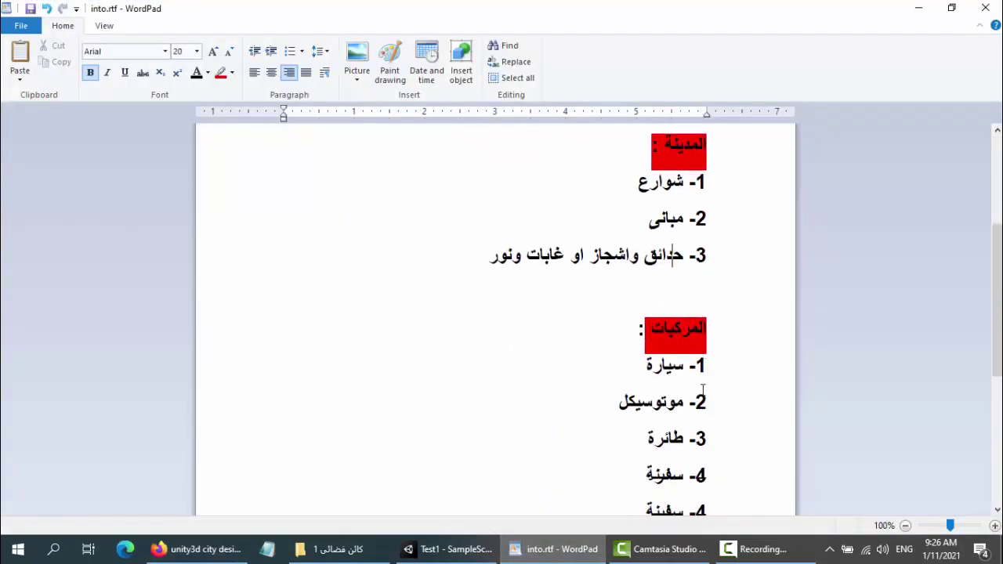
scroll(690, 329, "up", 7)
double_click(665, 330)
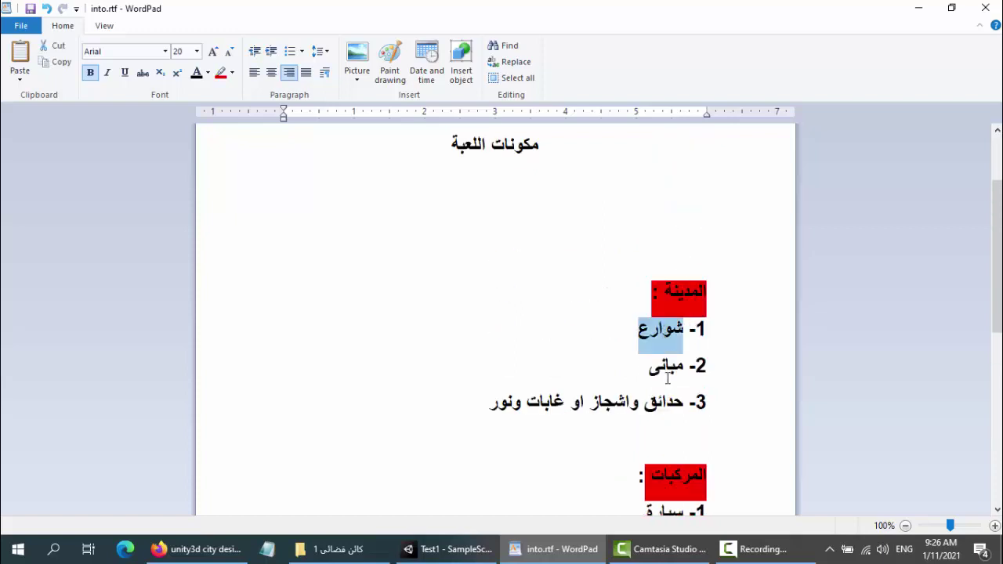
double_click(668, 371)
left_click_drag(683, 402, 522, 403)
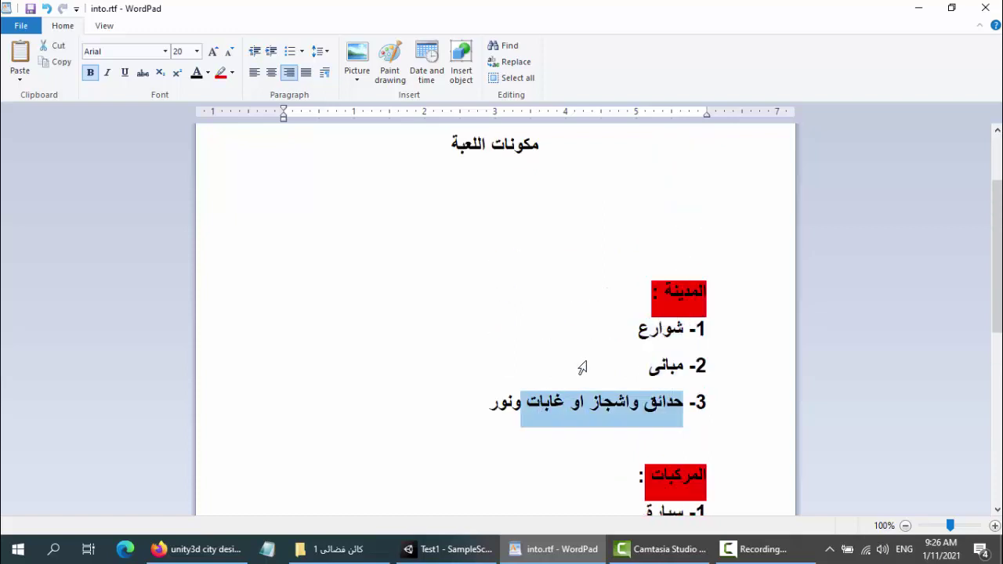
scroll(674, 361, "down", 8)
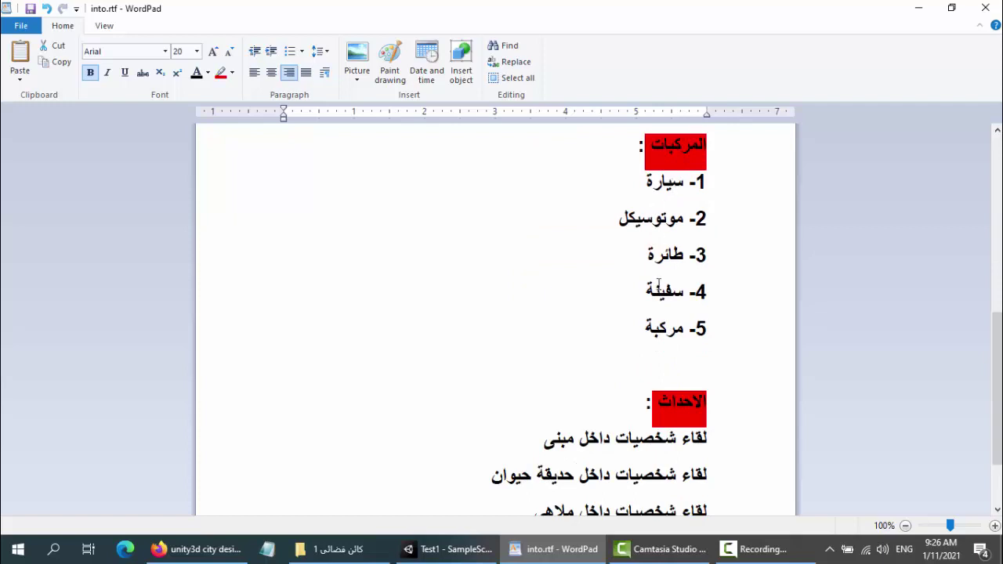
scroll(658, 369, "down", 3)
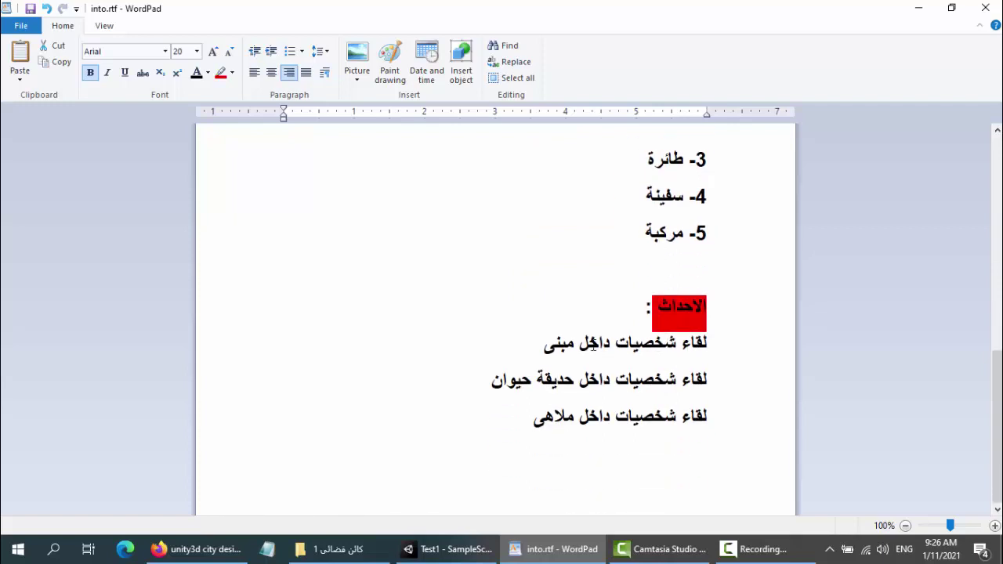
left_click_drag(657, 343, 627, 367)
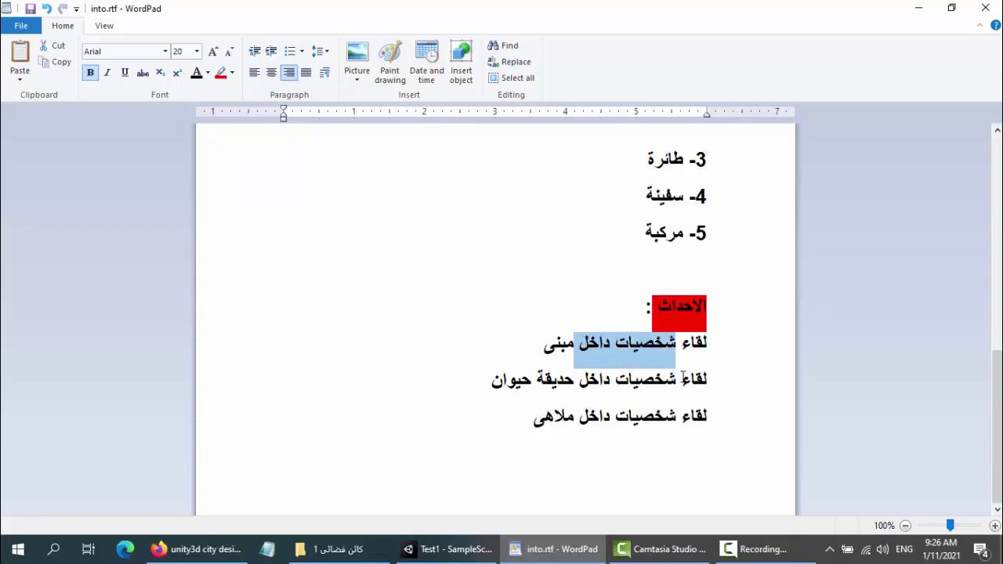
left_click_drag(687, 379, 511, 379)
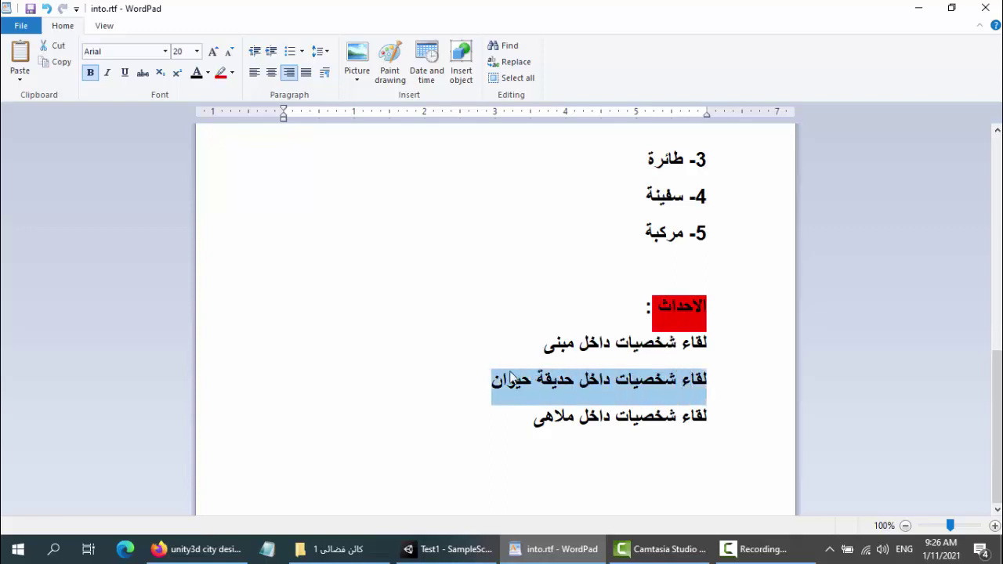
left_click_drag(696, 415, 576, 420)
scroll(602, 369, "up", 15)
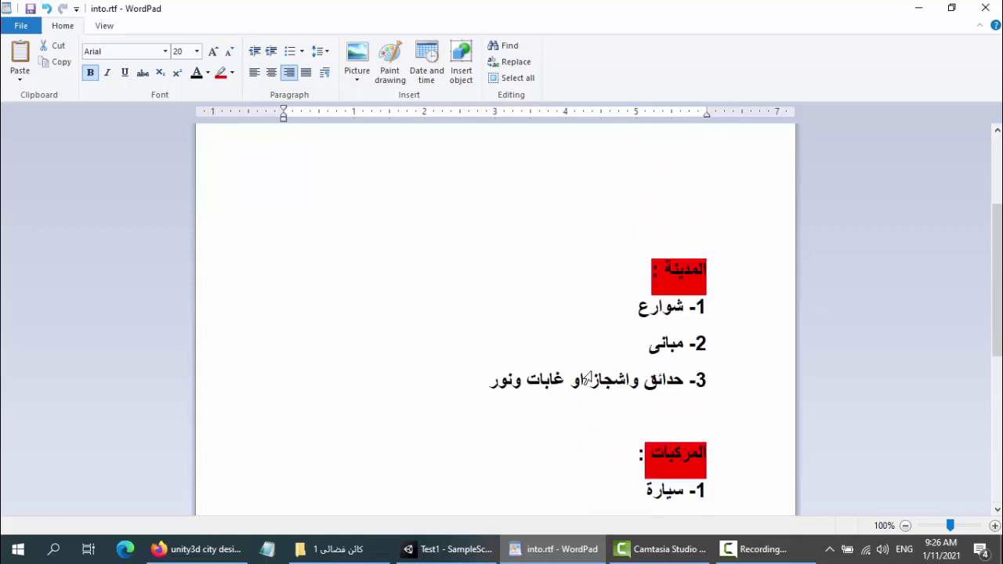
scroll(687, 338, "down", 5)
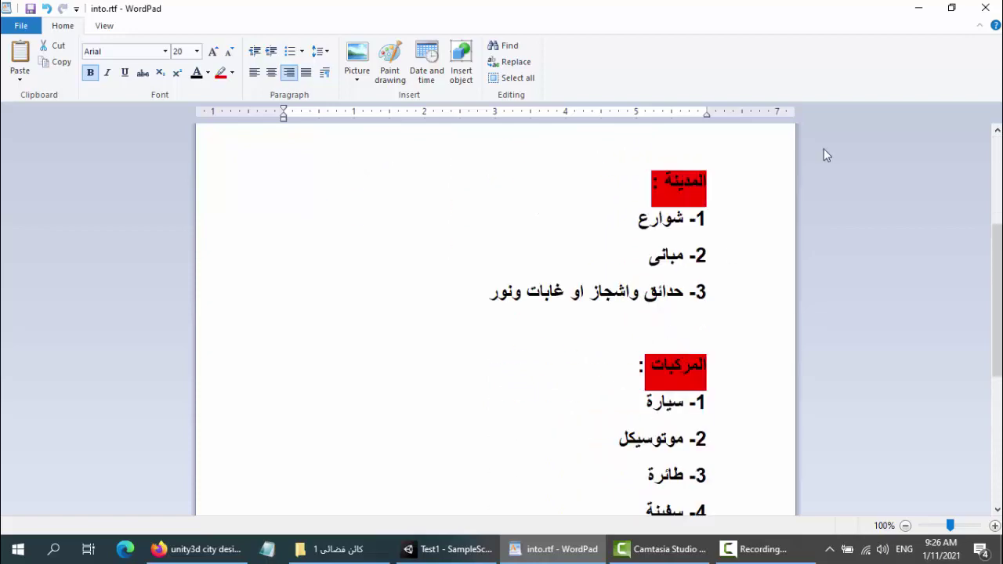
left_click(919, 8)
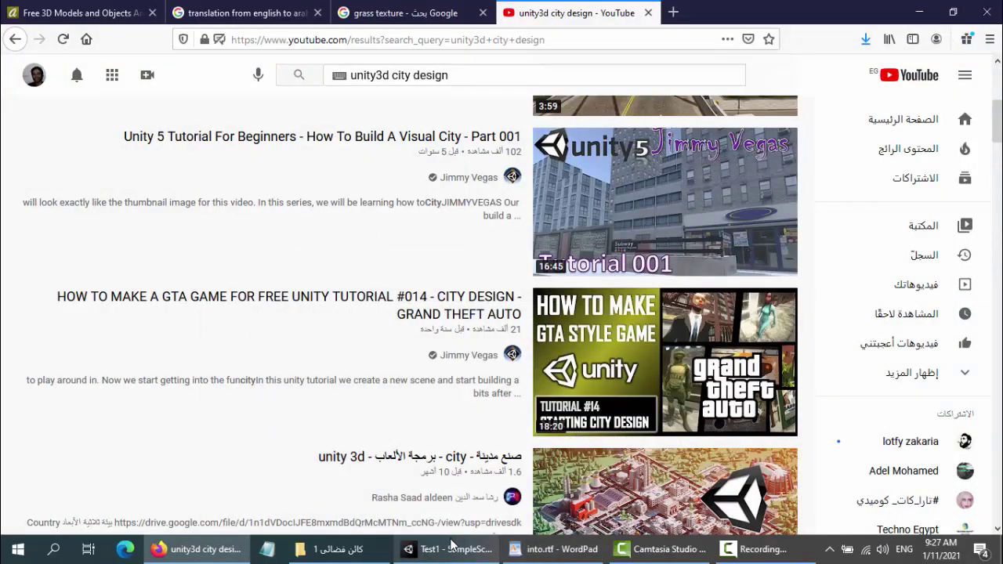
Step: Look over the building models and model categories on the Archive3D page in Firefox
left_click(129, 12)
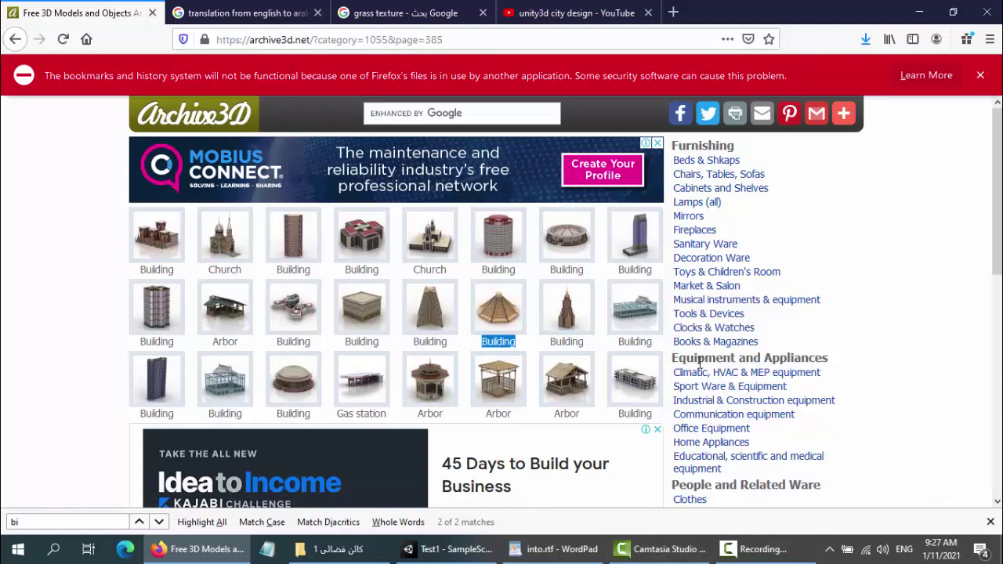
scroll(526, 369, "down", 5)
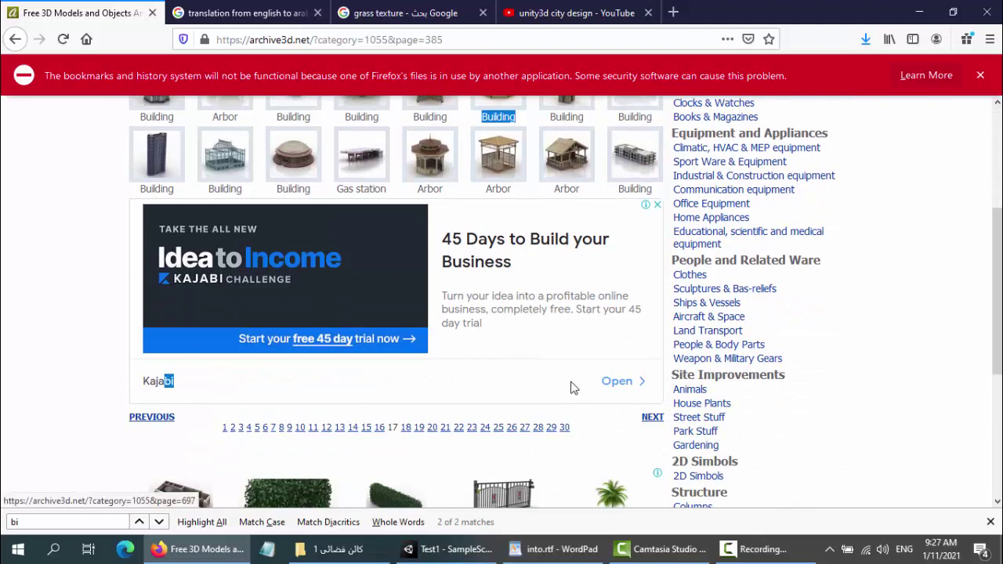
scroll(571, 387, "up", 4)
scroll(623, 295, "up", 1)
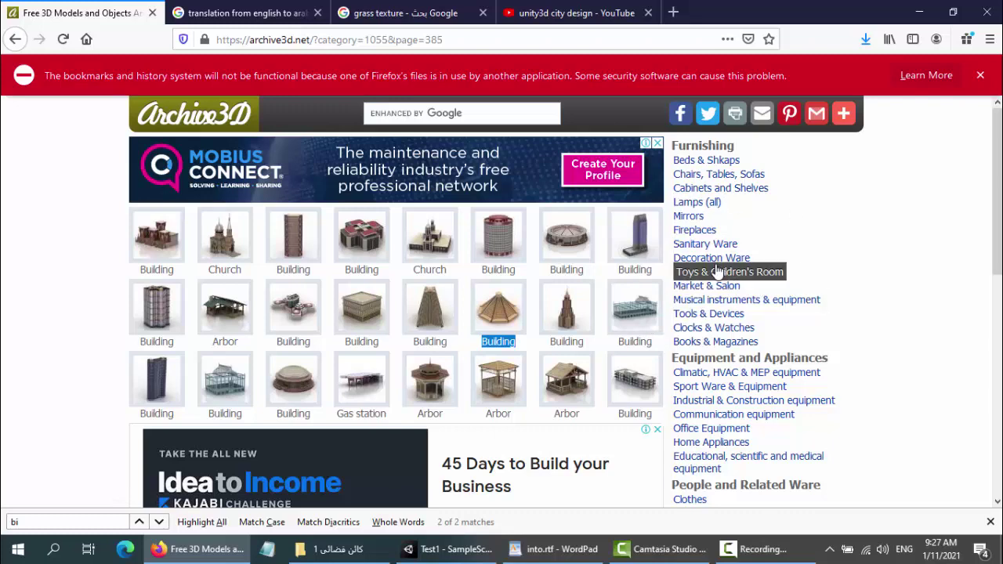
Step: Return to the YouTube results for "unity3d city design" and preview the city generator and city building tutorials
left_click(553, 12)
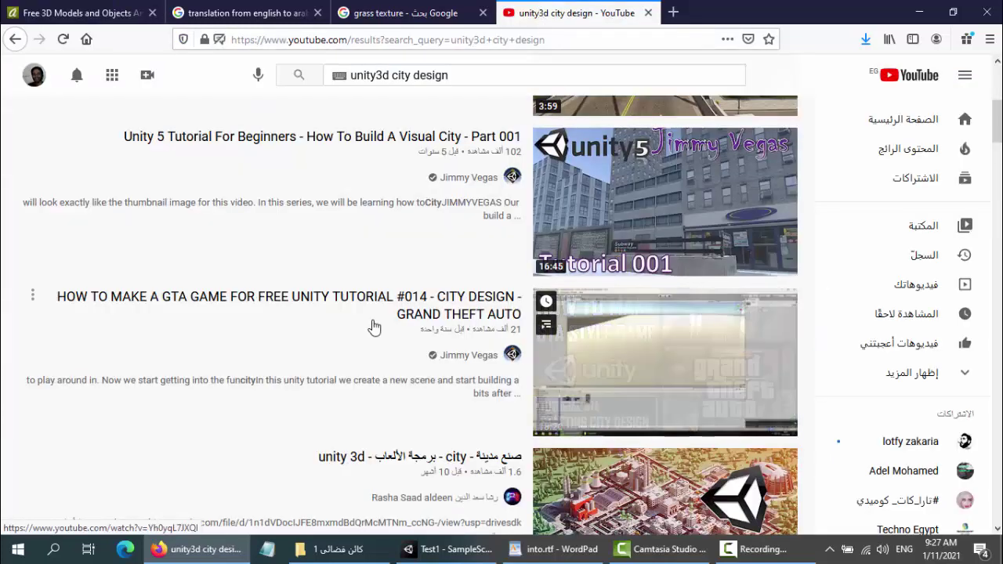
scroll(625, 305, "up", 1)
mouse_move(624, 306)
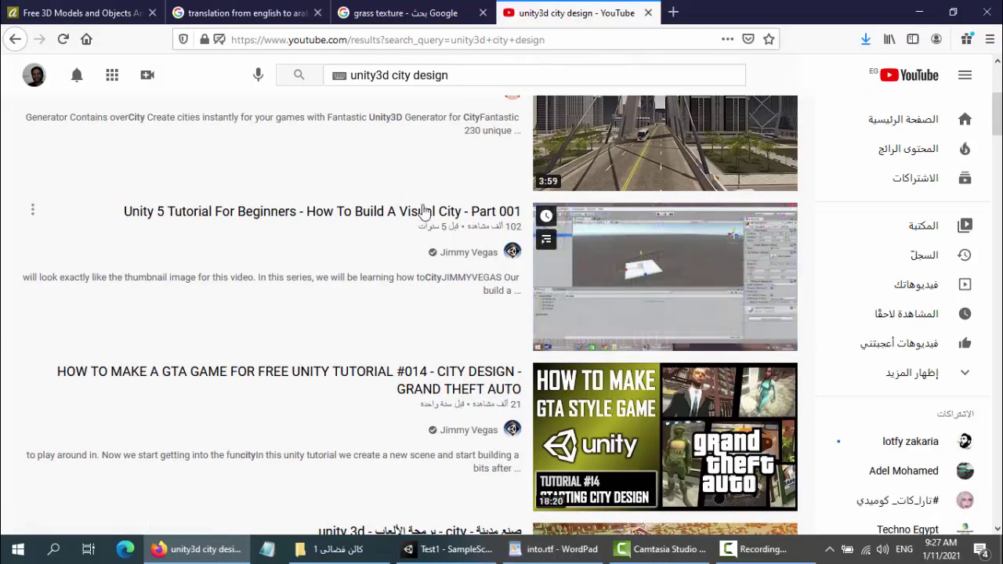
mouse_move(340, 163)
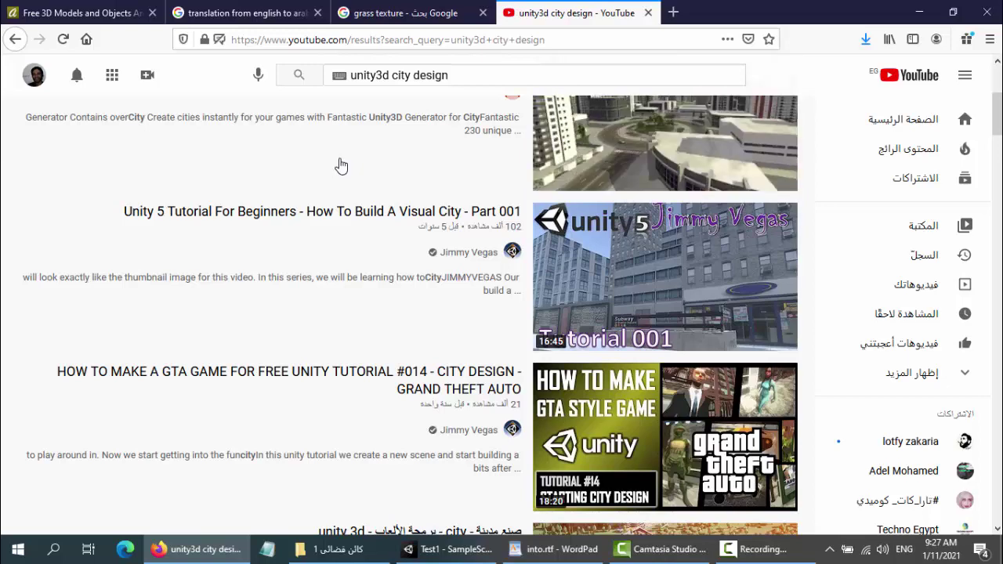
scroll(341, 166, "up", 2)
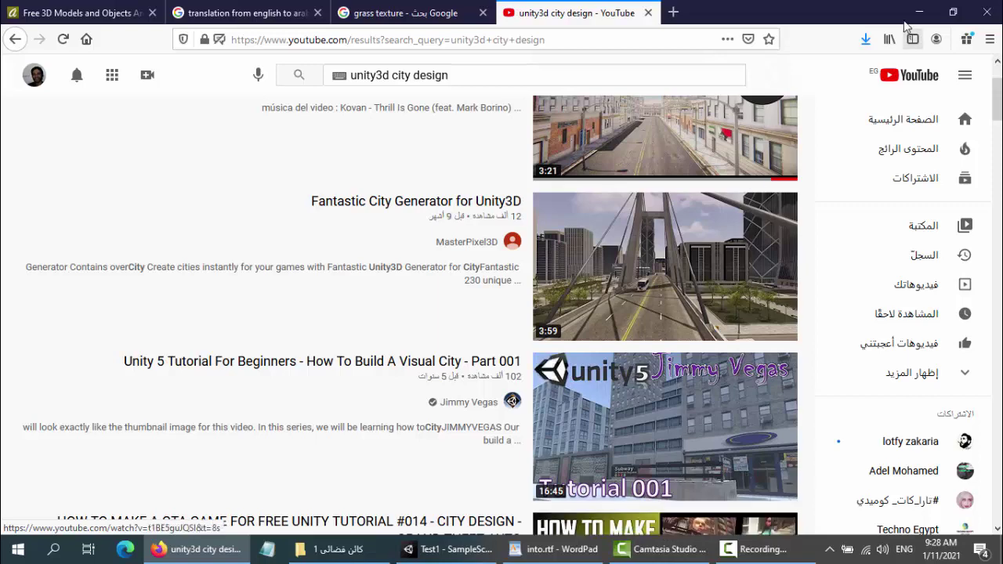
mouse_move(671, 229)
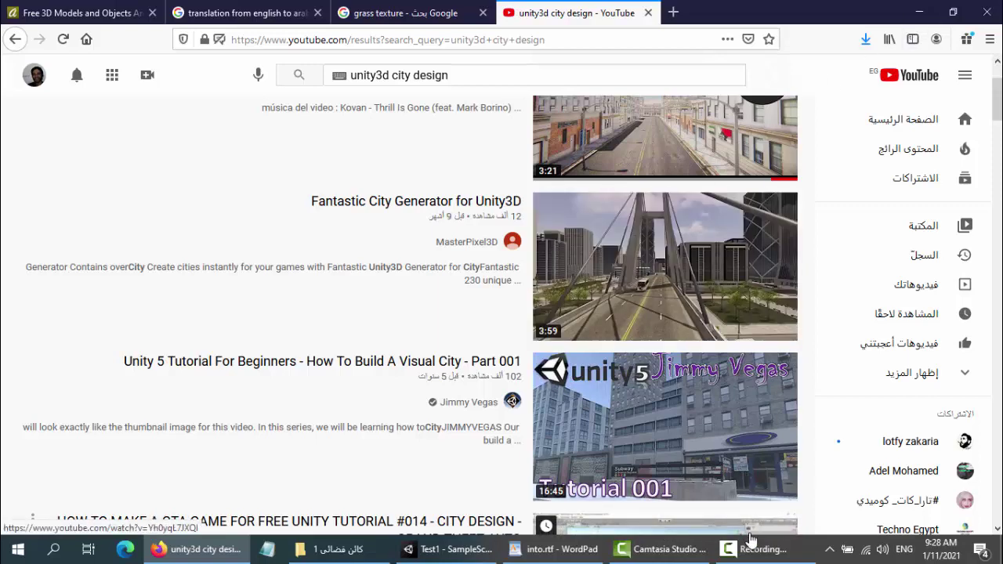
Step: Switch to into.rtf in WordPad and add items 4 "كبارى", 5 "انفاق" and 6 "شاطىء بحر" to the city list
left_click(561, 551)
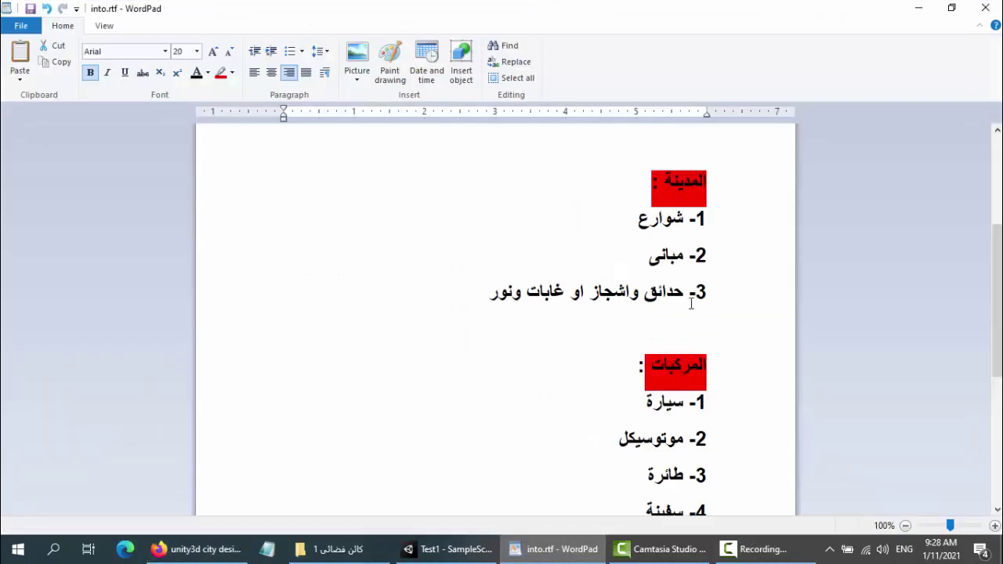
double_click(665, 220)
key("alt+Tab")
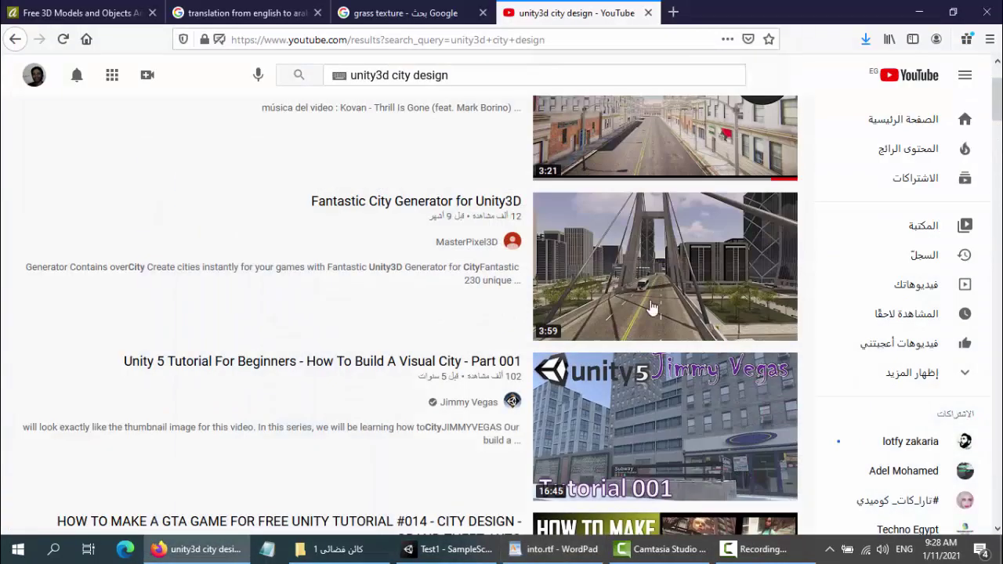
key("alt+Tab")
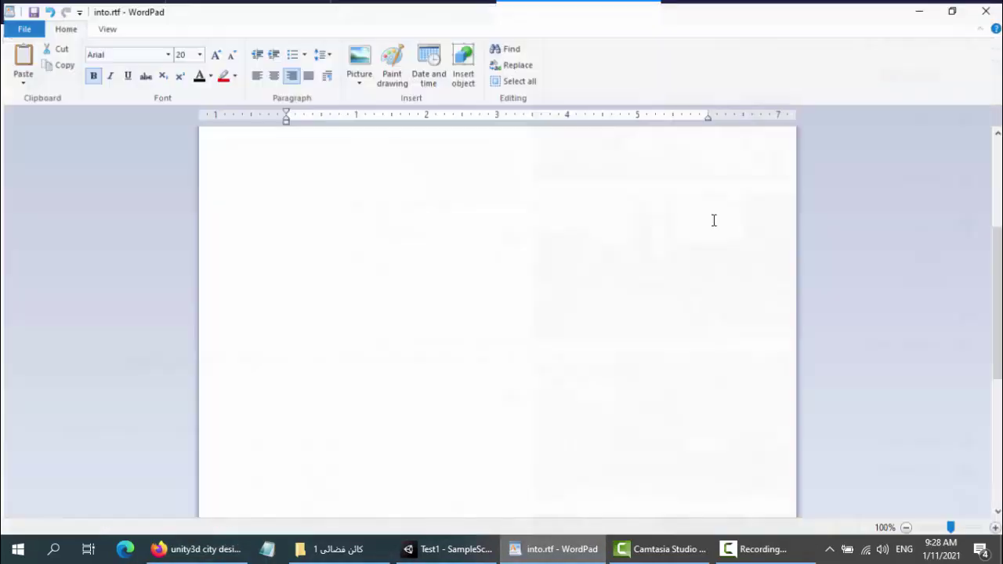
left_click(492, 295)
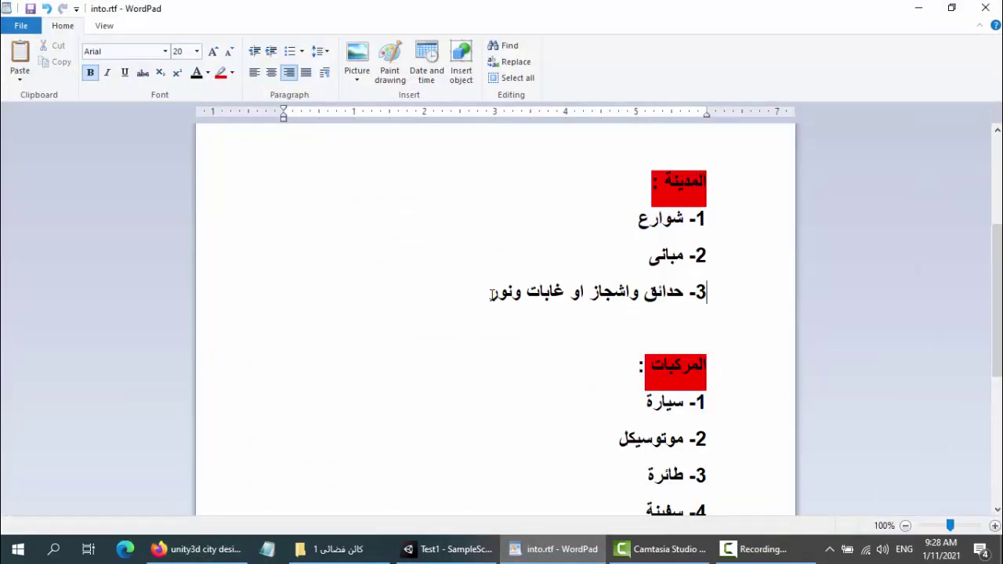
key("Return")
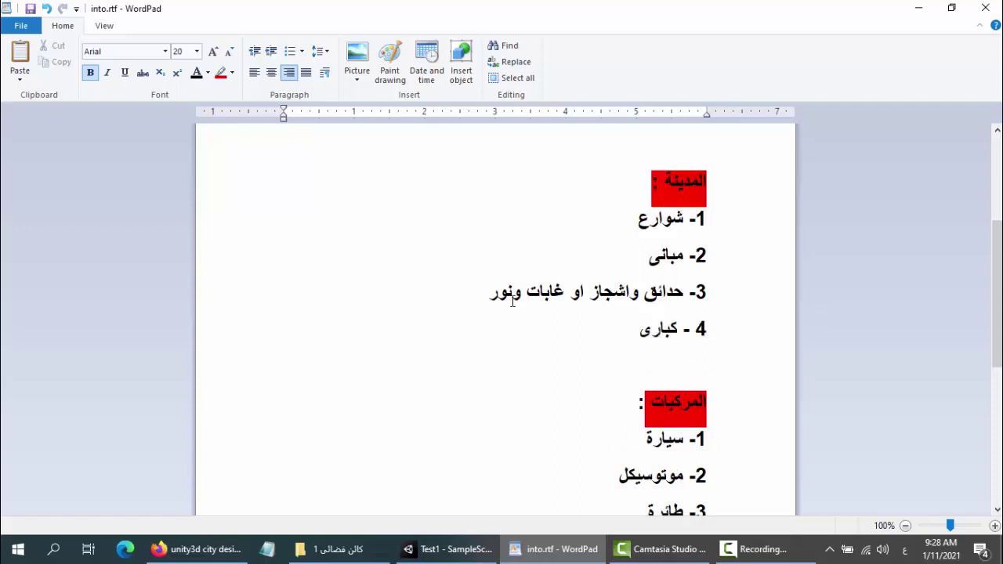
key("Return")
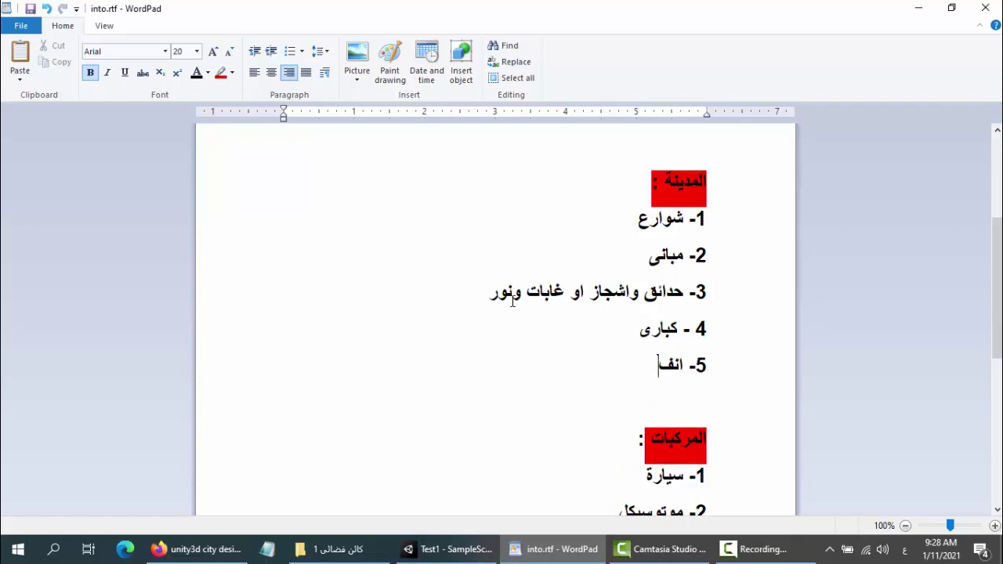
key("Return")
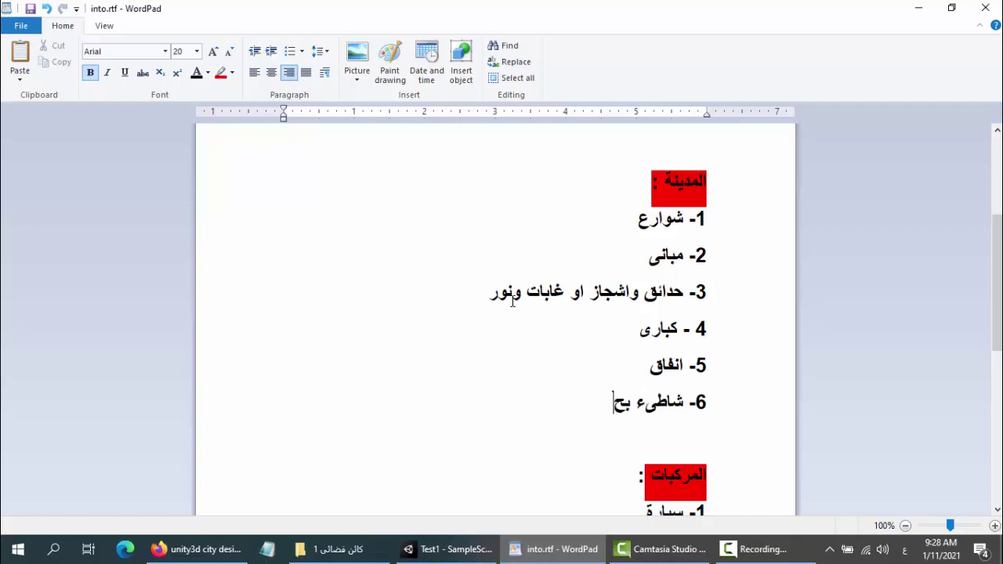
key("Return")
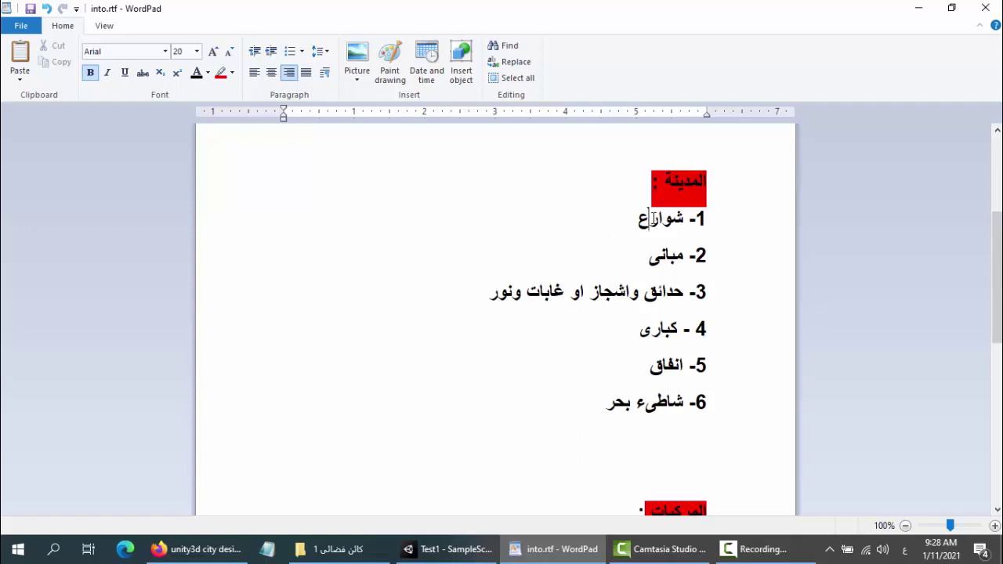
double_click(654, 218)
Step: Switch to Unity and bring the Asset Store window fully into view to look over the Realistic Tree Pack Vol.1 page
left_click(446, 550)
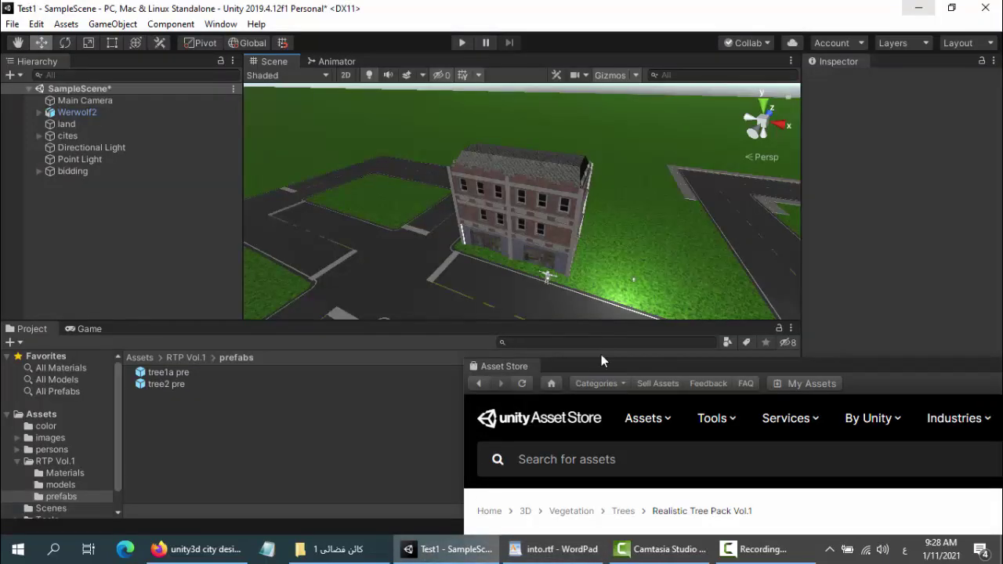
left_click_drag(597, 368, 267, 143)
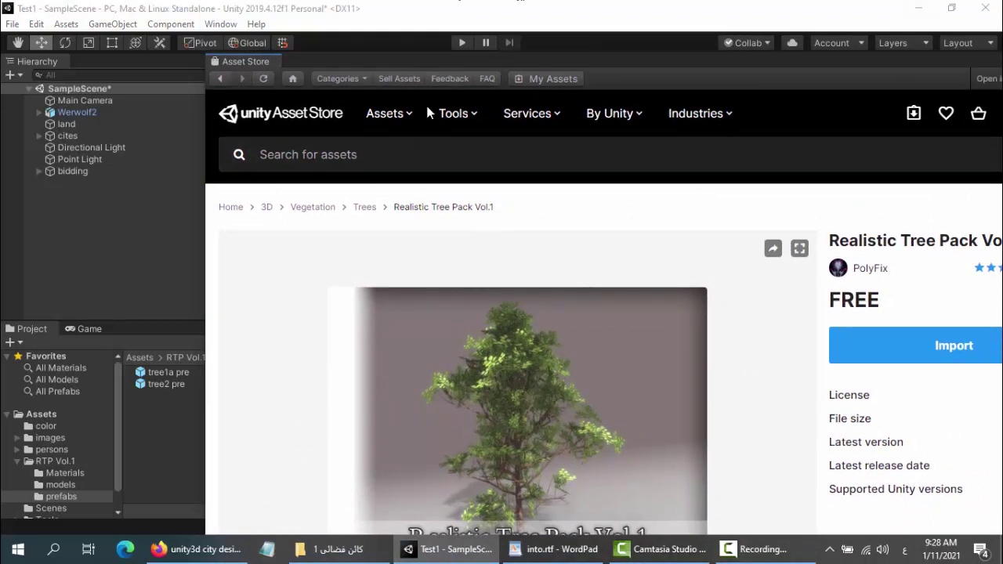
left_click_drag(311, 60, 130, 22)
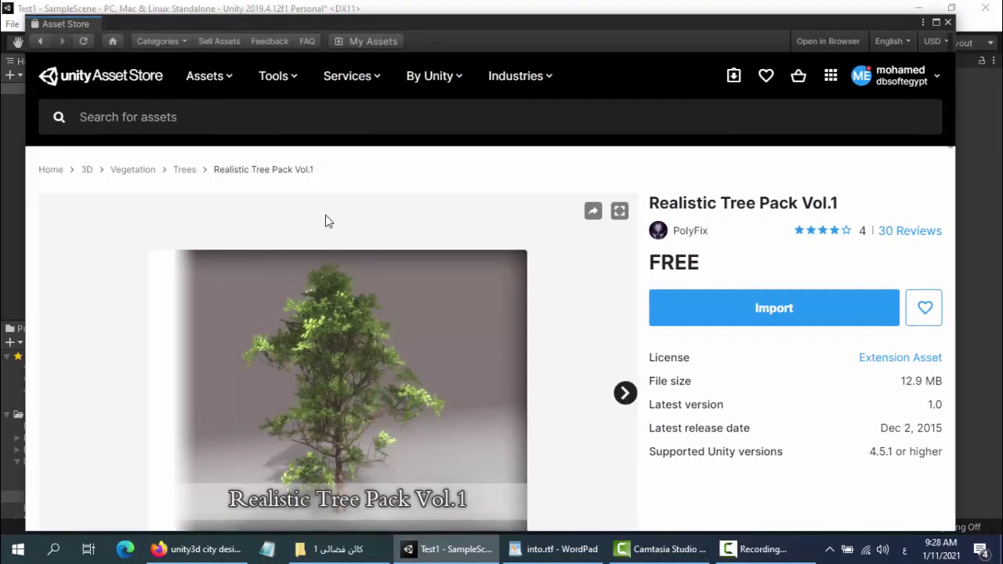
scroll(323, 218, "down", 3)
scroll(315, 219, "up", 3)
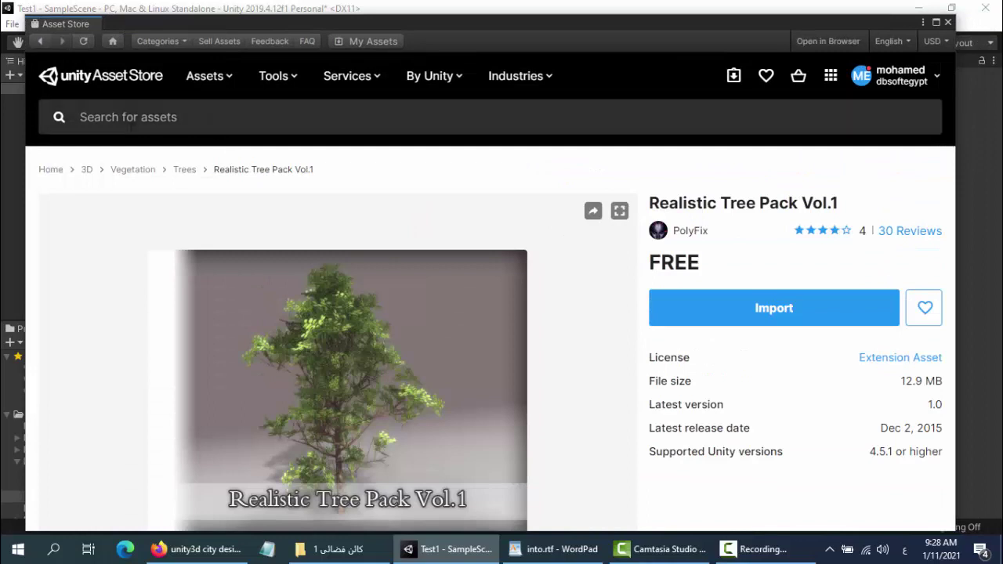
Step: Search the Asset Store for "street" and sort the results by Price (Low to High)
left_click(134, 119)
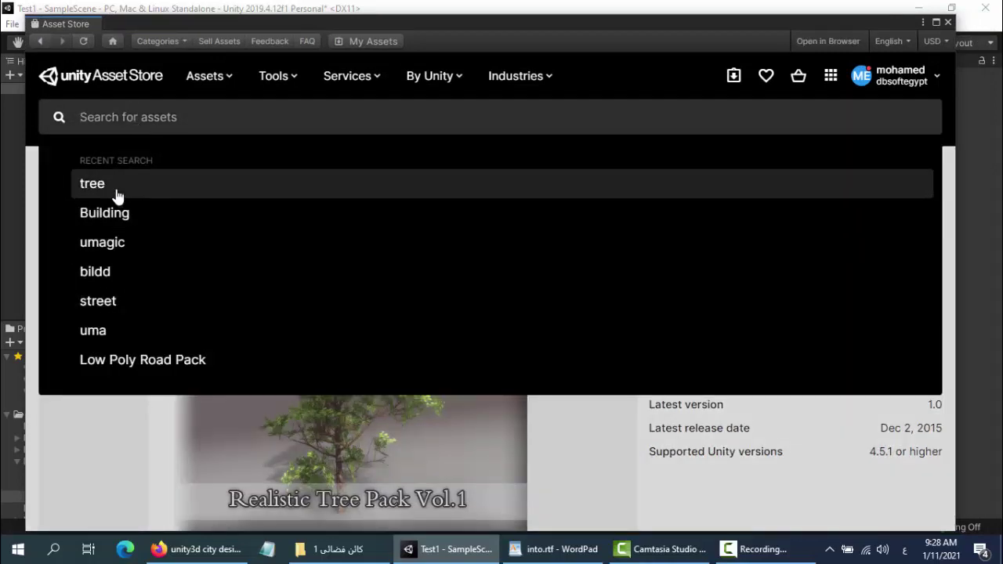
left_click(133, 303)
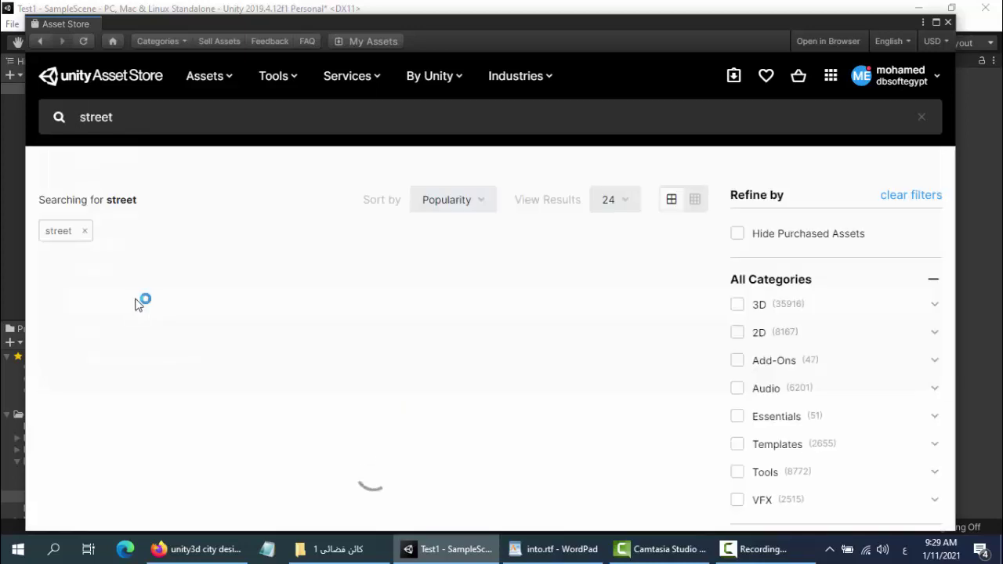
left_click(485, 217)
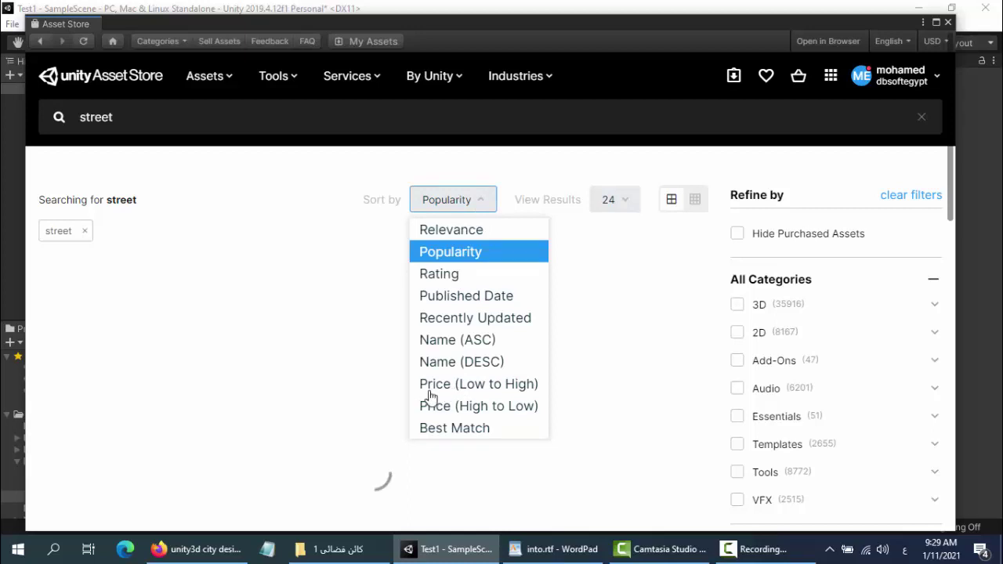
left_click(487, 381)
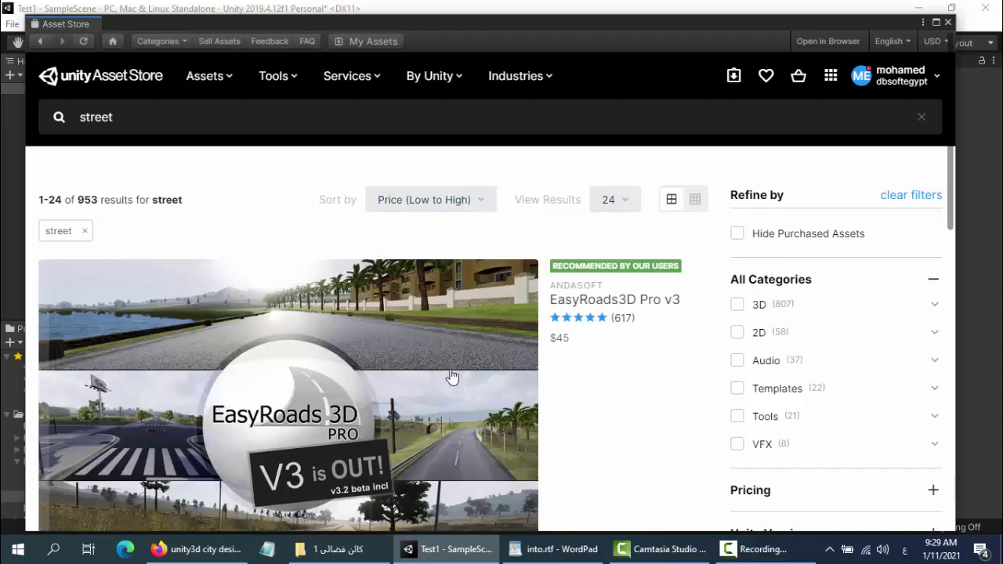
Step: Look through the street asset results and open the Low Poly Street Pack
scroll(407, 375, "down", 1)
scroll(364, 271, "down", 1)
scroll(385, 267, "up", 1)
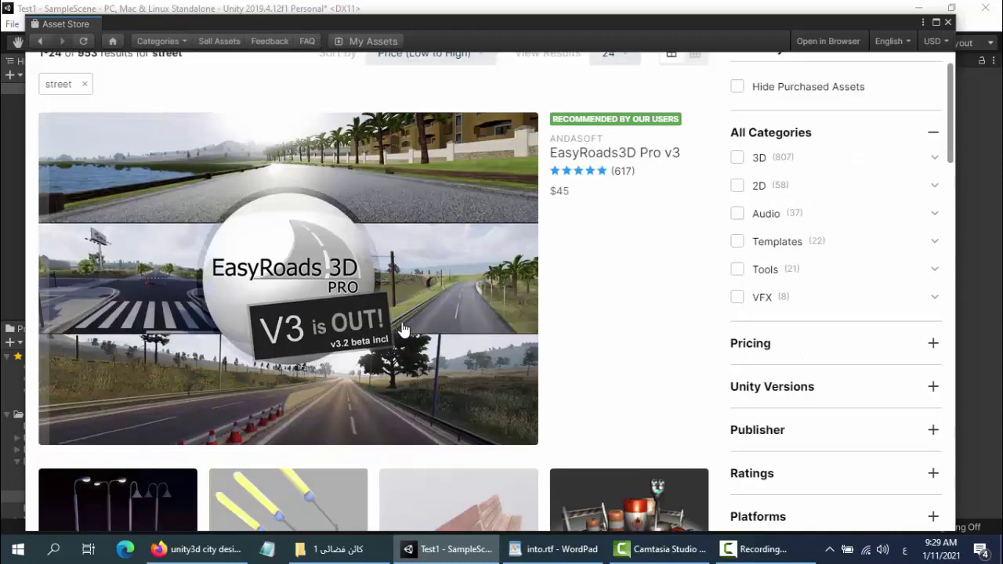
scroll(401, 330, "up", 1)
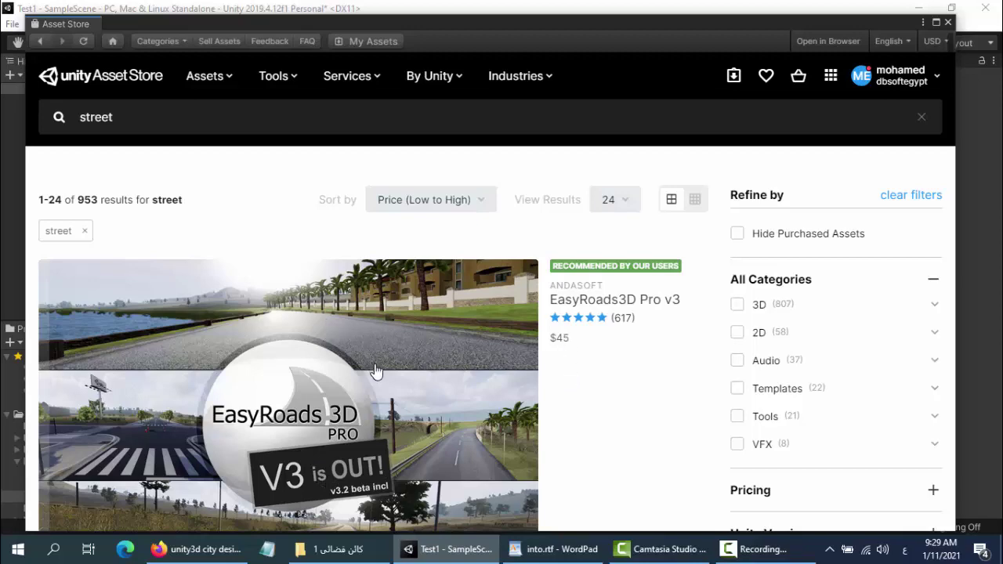
scroll(581, 425, "down", 4)
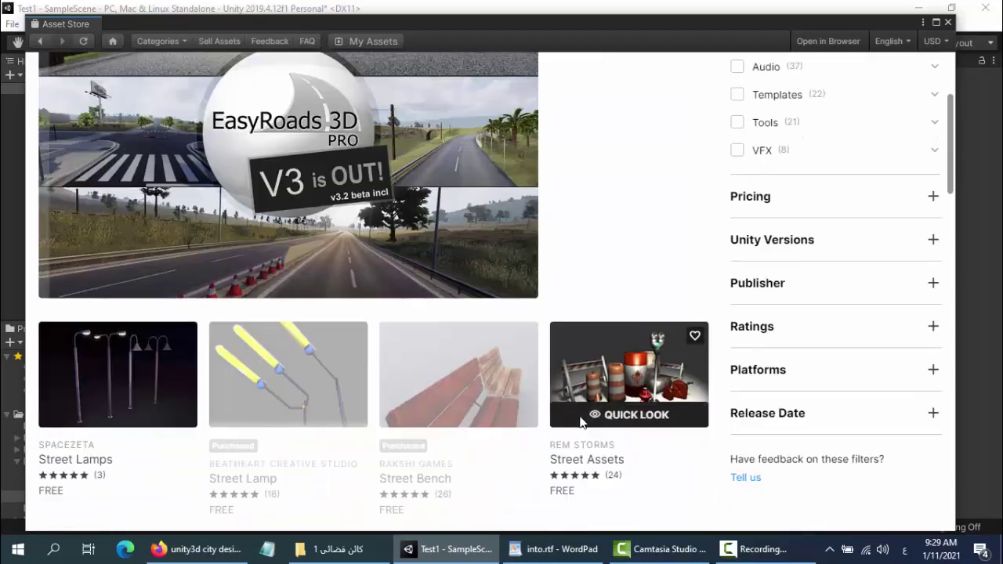
scroll(466, 398, "down", 4)
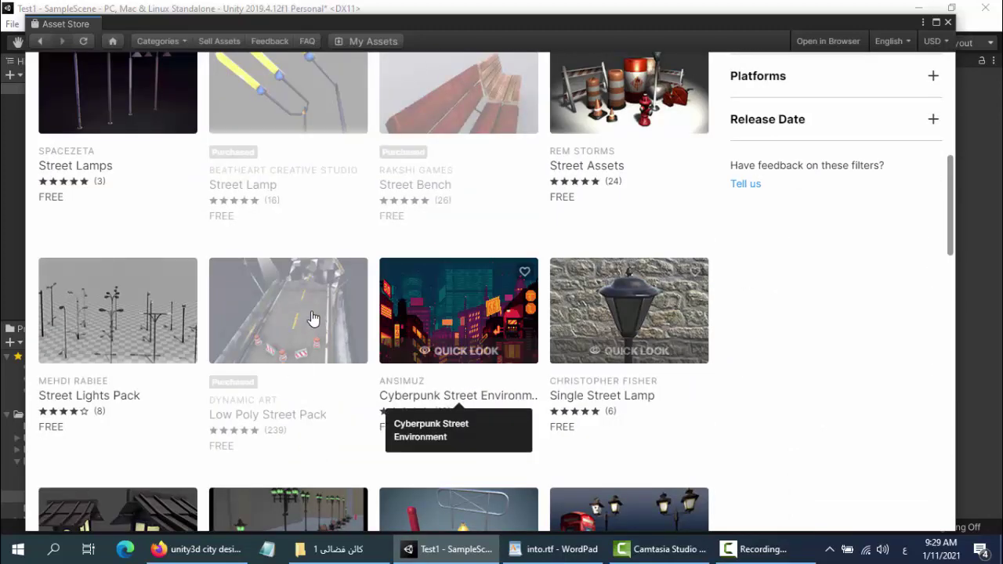
left_click(304, 317)
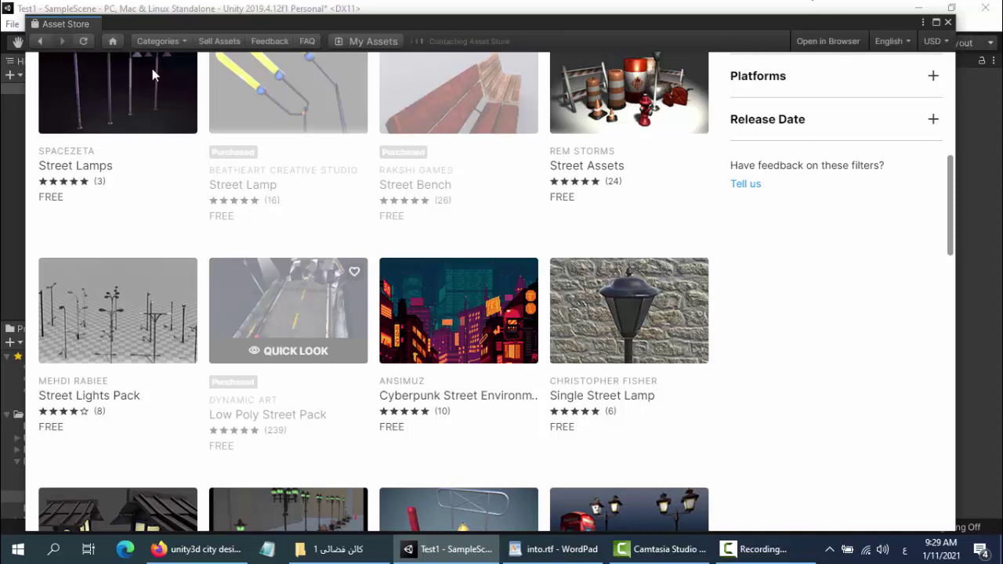
Step: Move the Asset Store window clear of the scene, collapse the RTP Vol.1 folder and open the project's images folder
left_click_drag(186, 22, 665, 462)
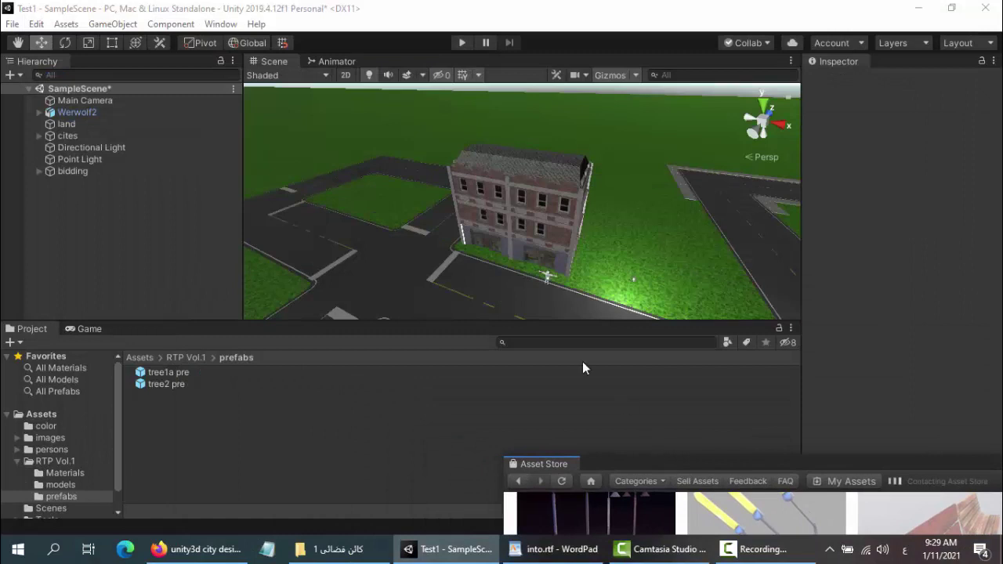
left_click(18, 462)
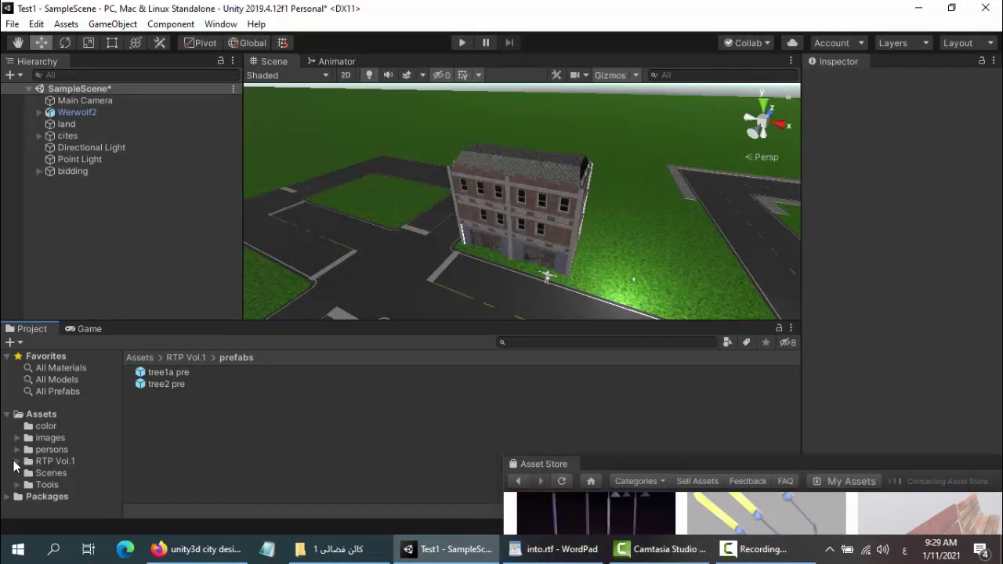
left_click(47, 415)
left_click(57, 437)
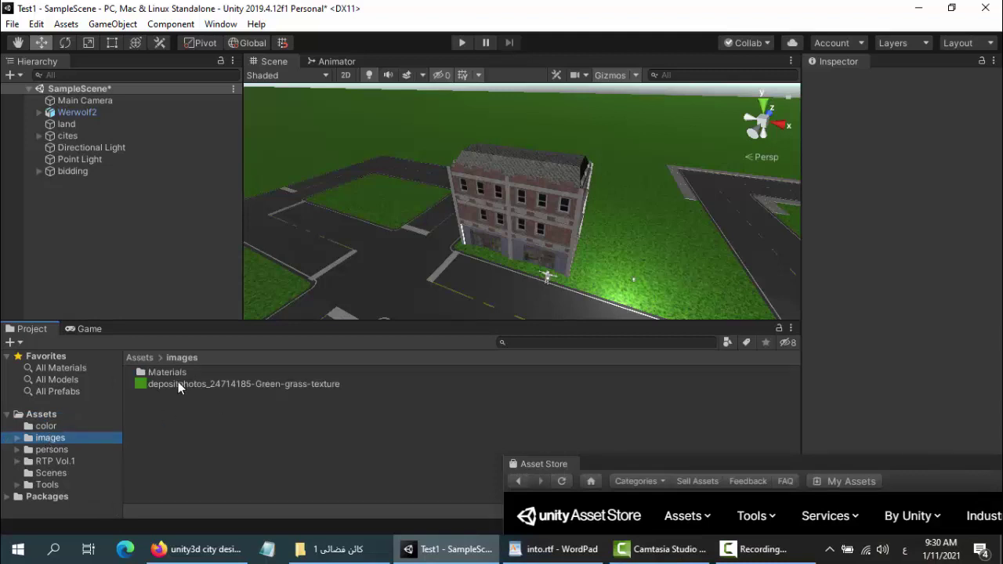
scroll(381, 260, "up", 3)
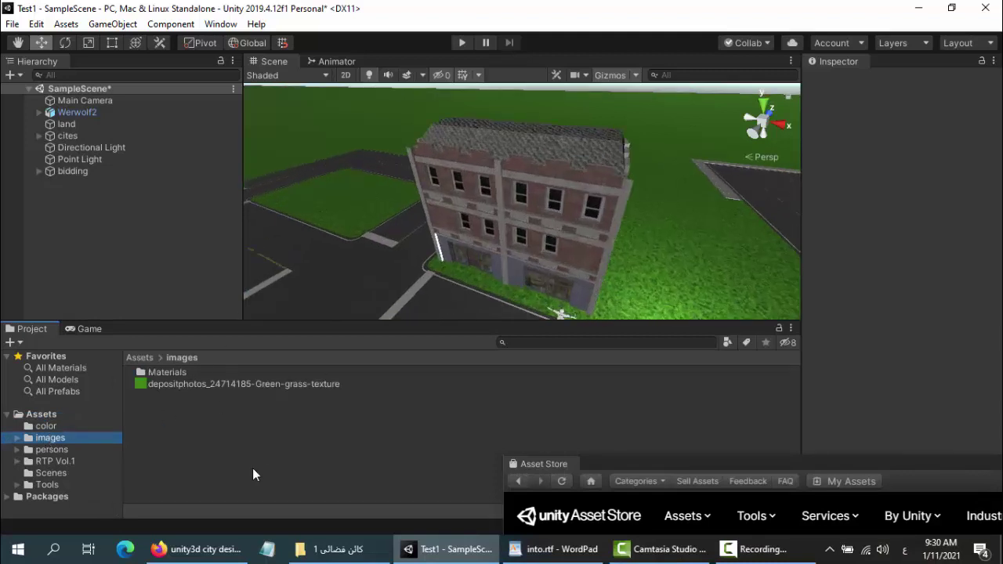
Step: Switch to Firefox and look over the Google image results for "grass texture"
left_click(196, 548)
left_click(406, 12)
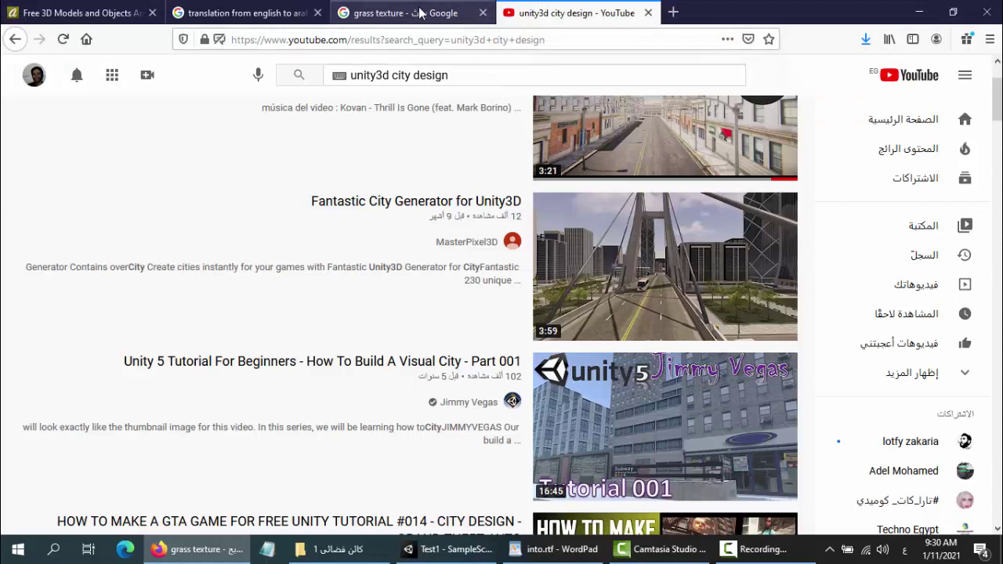
scroll(369, 223, "up", 2)
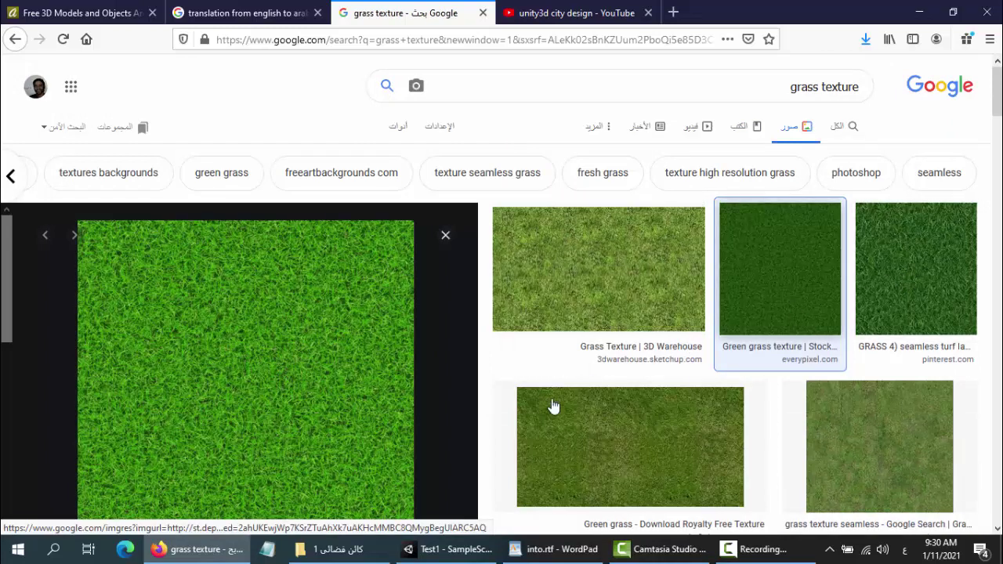
Step: Return to Unity and select the land object to examine the grass ground plane in the scene
left_click(437, 551)
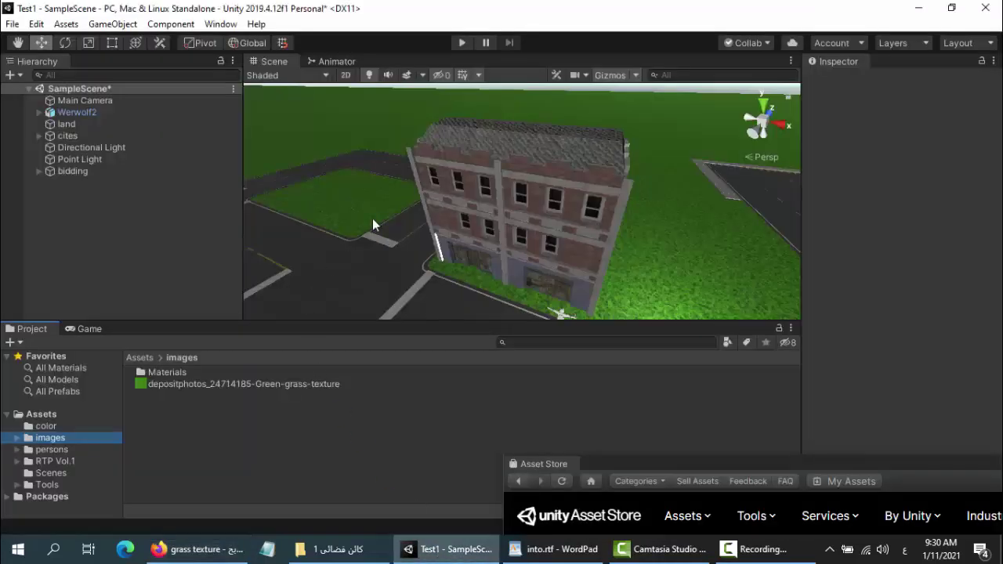
left_click(64, 124)
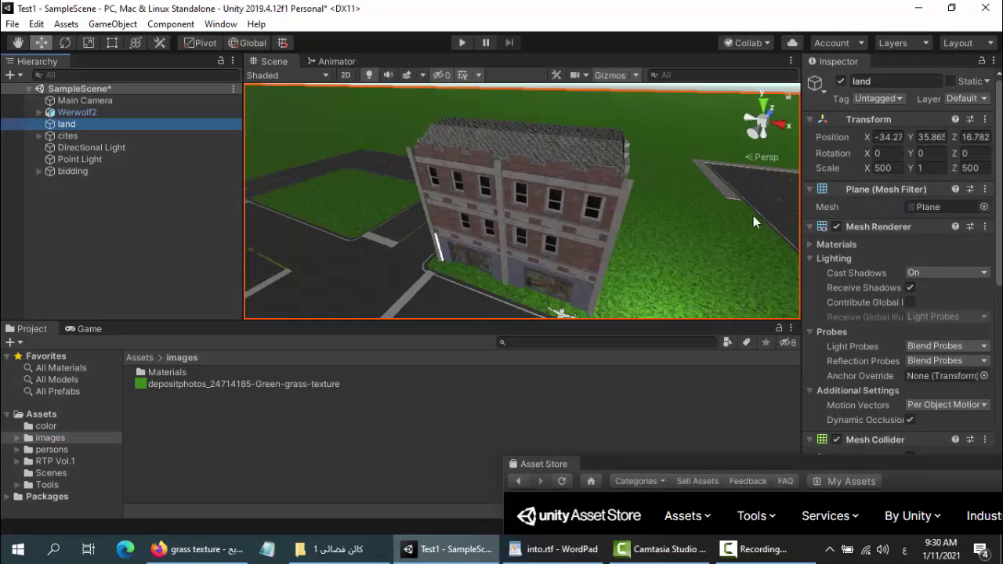
scroll(753, 216, "down", 2)
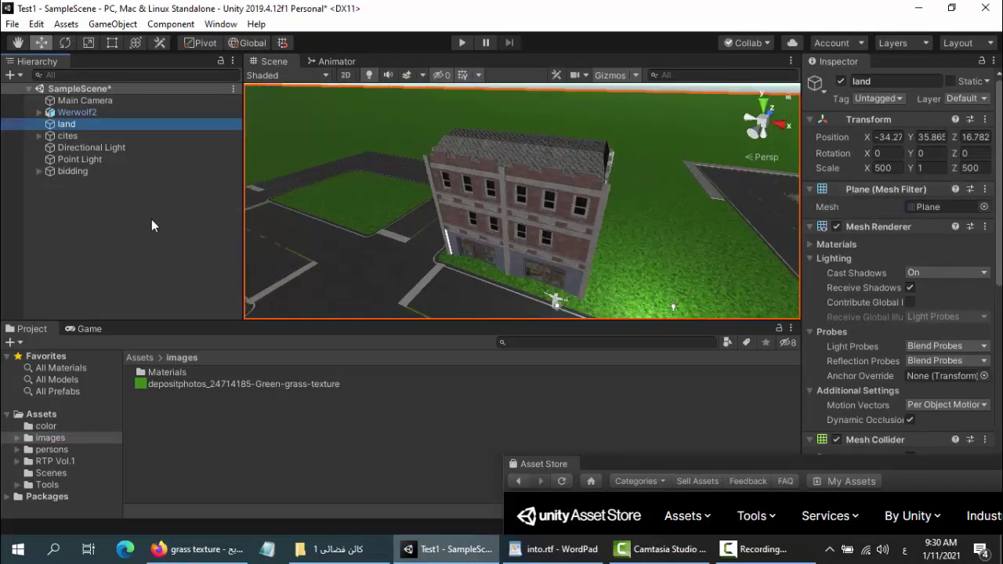
right_click(79, 233)
mouse_move(143, 394)
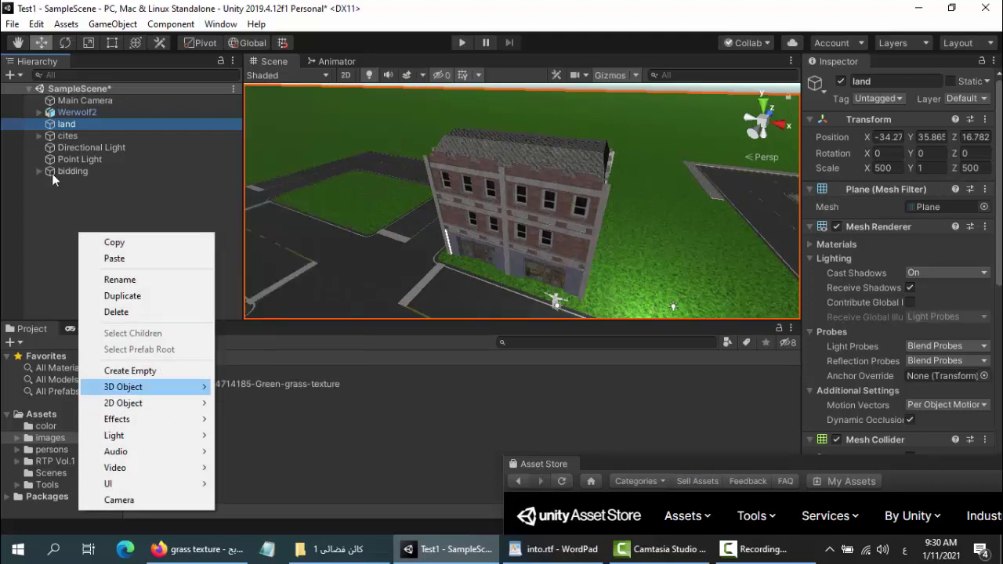
left_click(157, 207)
scroll(550, 190, "down", 2)
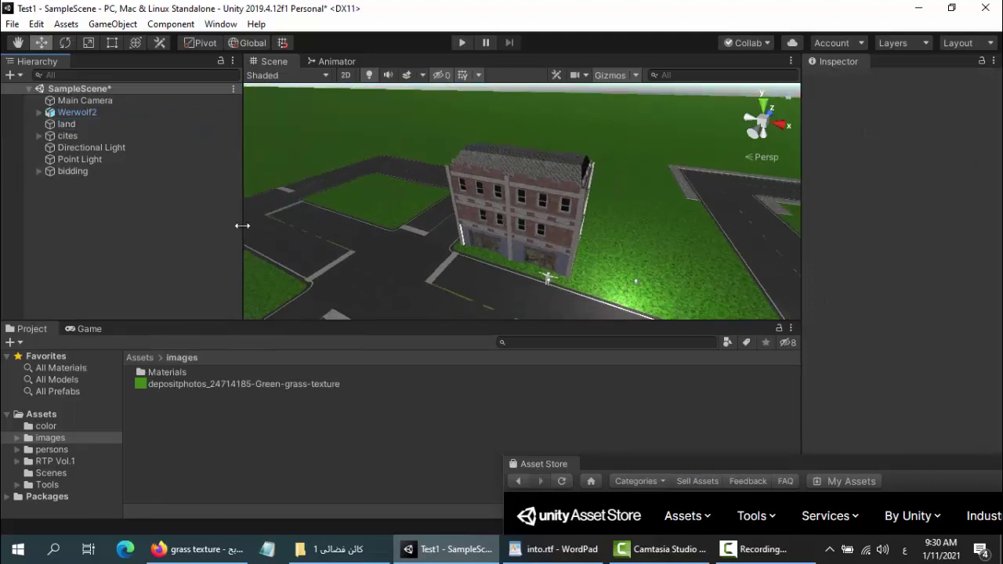
scroll(375, 260, "down", 2)
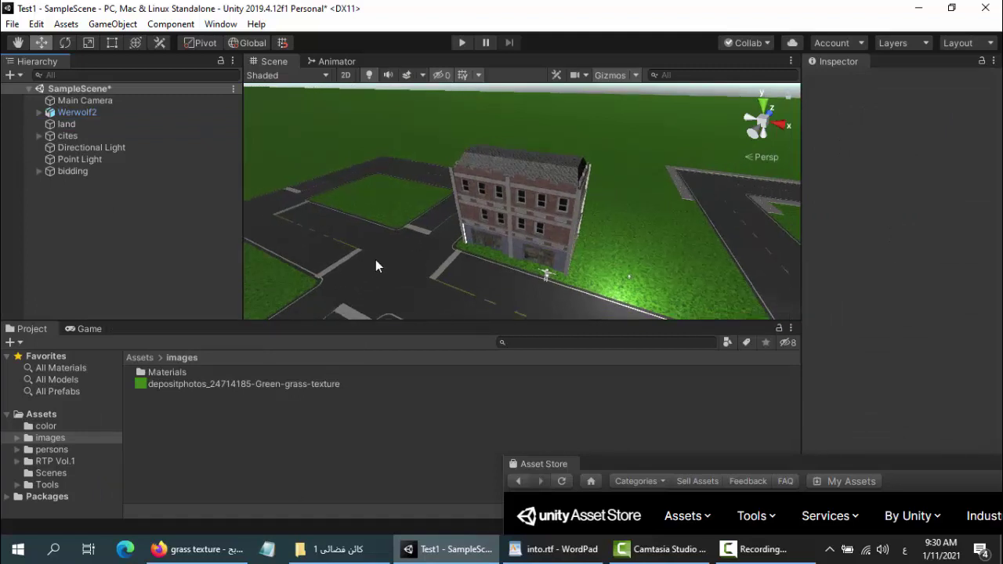
Step: Open the demo scene from the Tools/Street/general folder, saving the changes to SampleScene
left_click(49, 485)
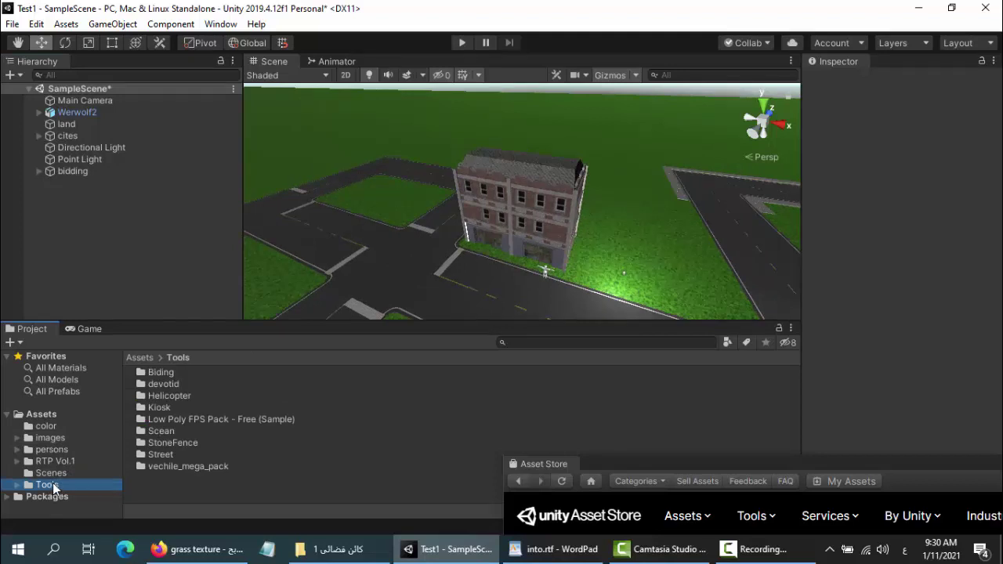
double_click(162, 455)
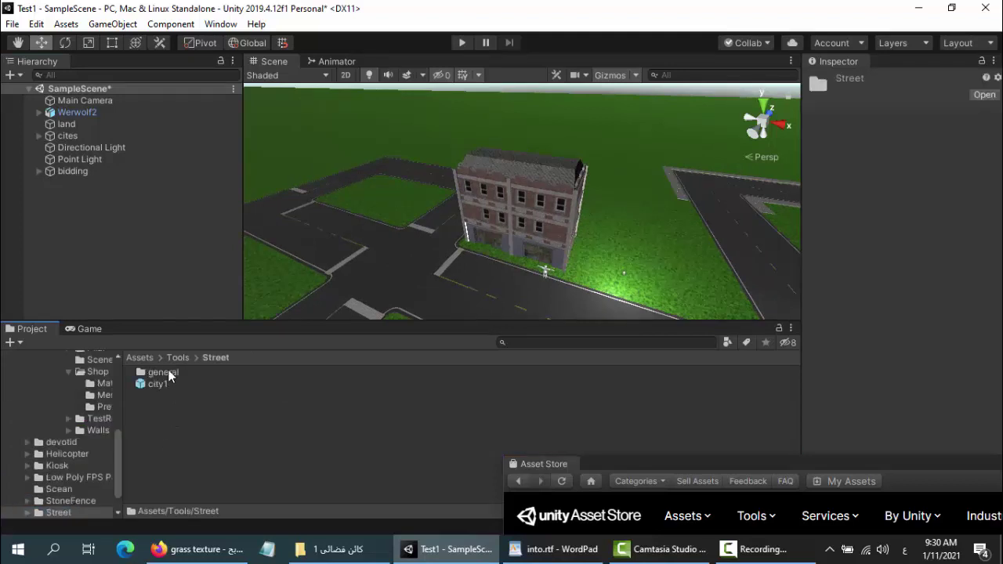
double_click(168, 373)
double_click(163, 407)
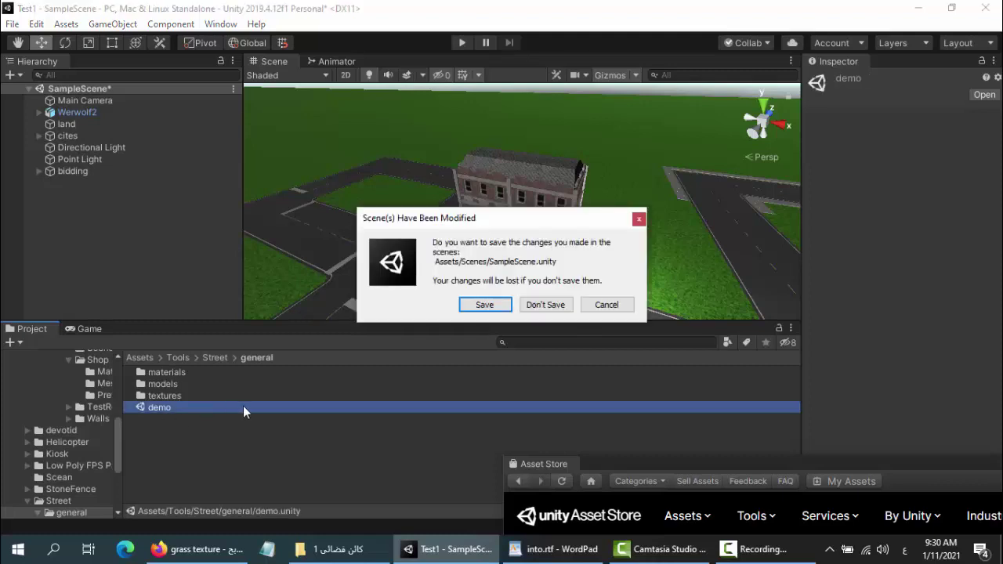
left_click(476, 305)
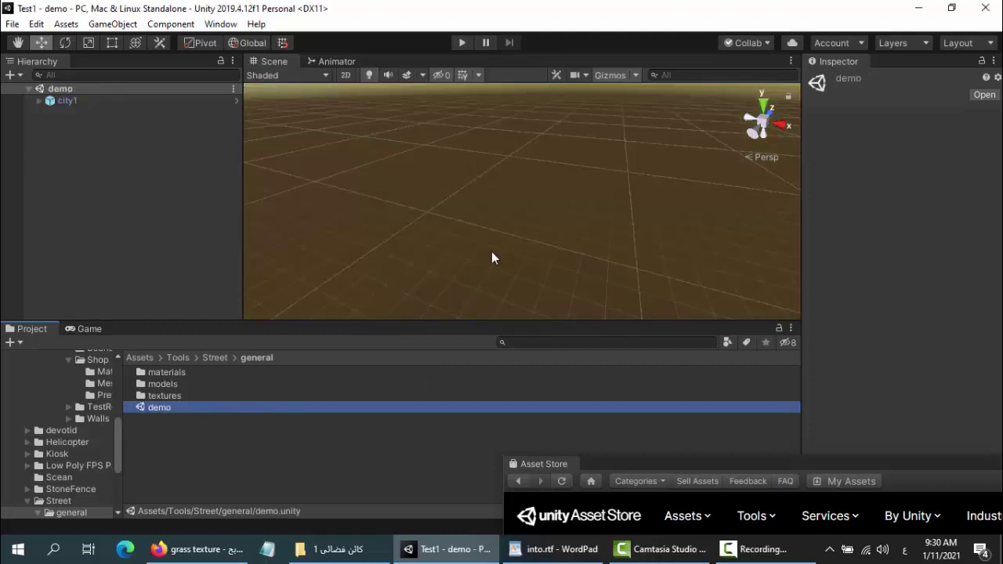
Step: Frame the city1 prefab in the scene and examine the layout of its road network from several angles
double_click(64, 103)
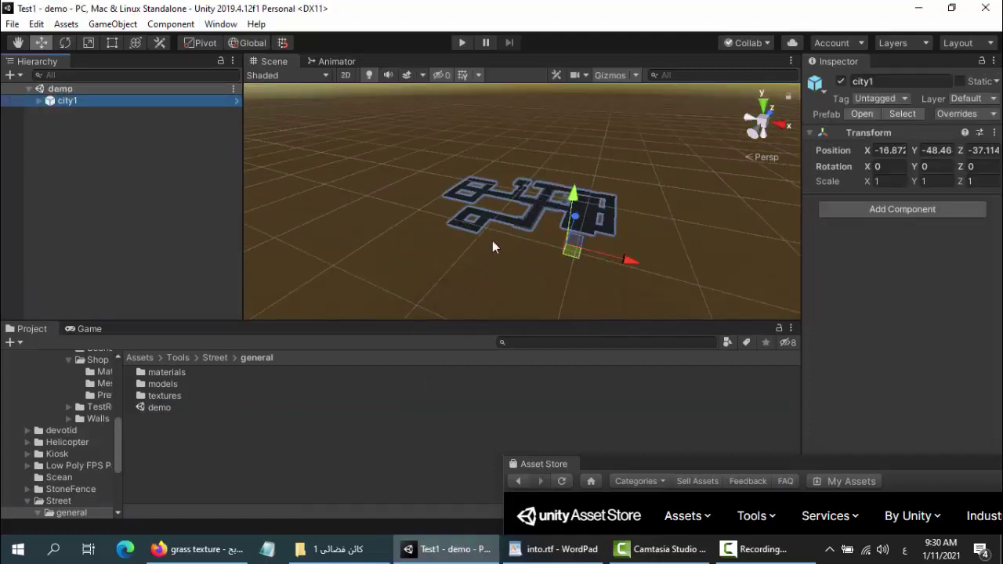
left_click(141, 249)
scroll(551, 226, "up", 6)
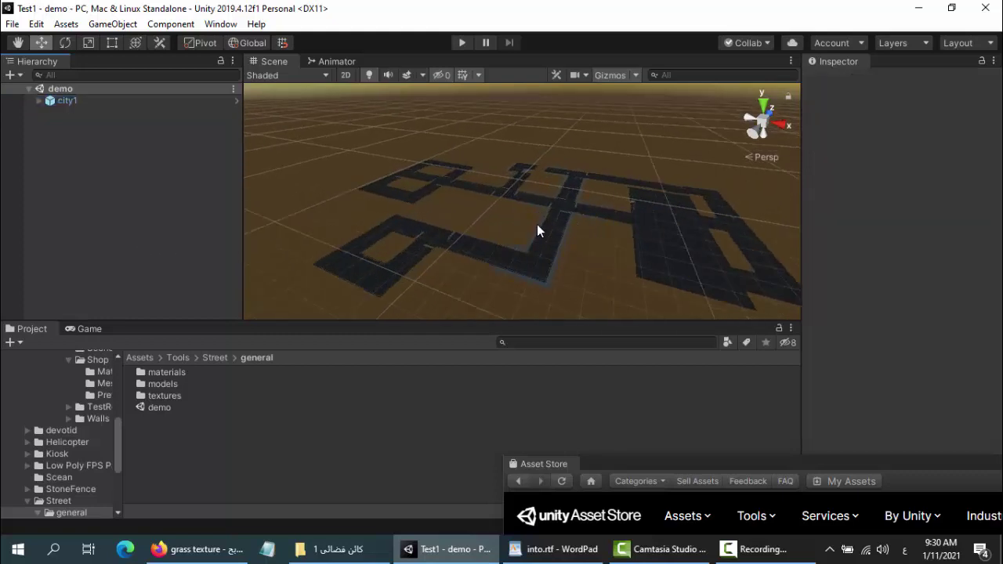
right_click_drag(537, 229, 592, 247)
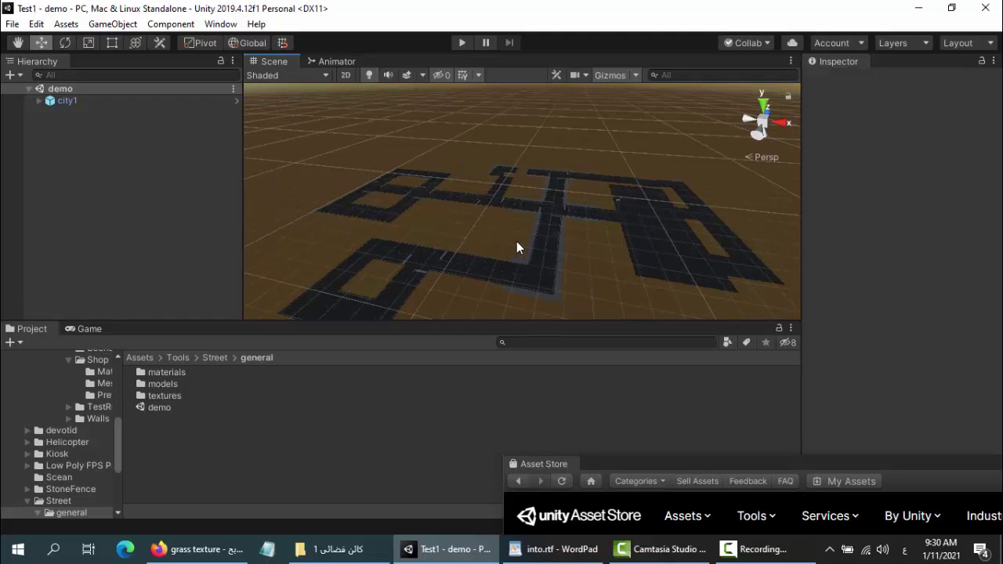
left_click(11, 44)
left_click_drag(572, 269, 548, 233)
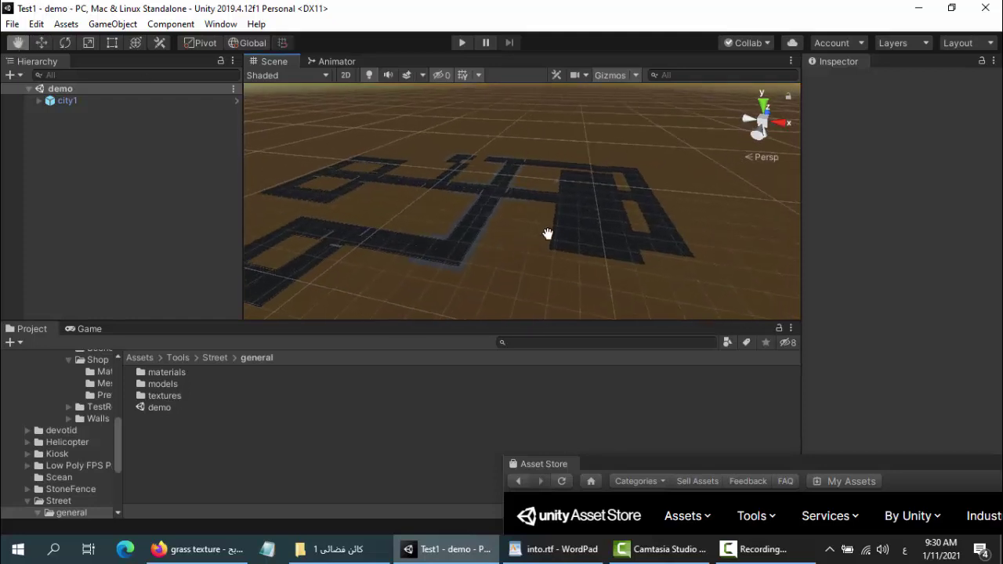
right_click_drag(506, 258, 530, 256)
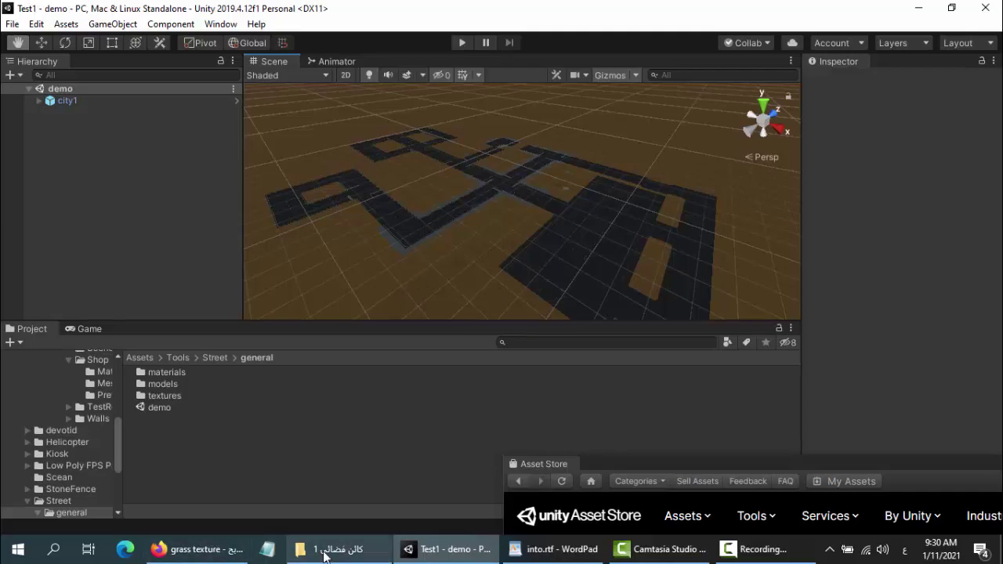
Step: Switch to Firefox and look over the YouTube results for "unity3d city design"
left_click(188, 553)
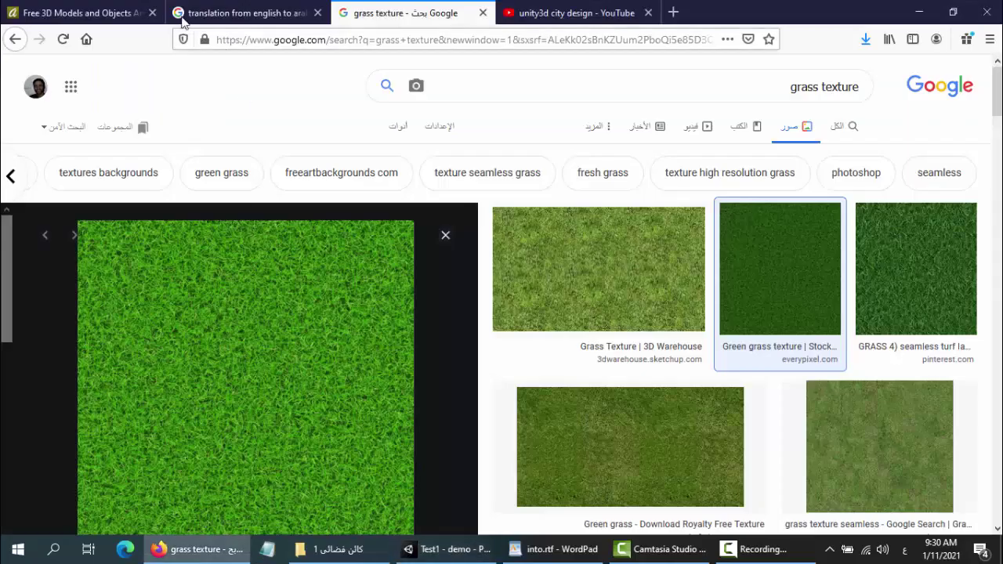
left_click(531, 15)
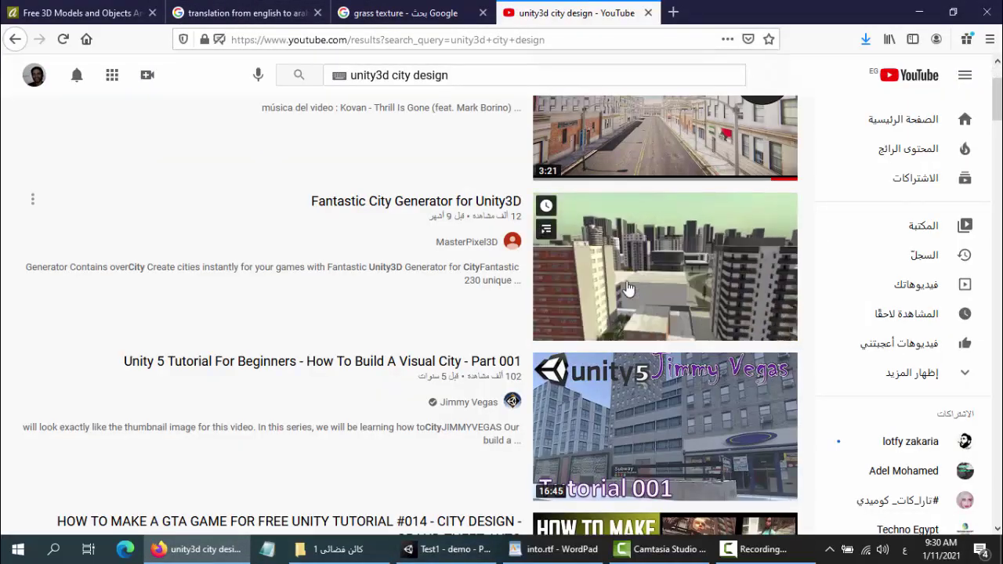
scroll(628, 293, "up", 3)
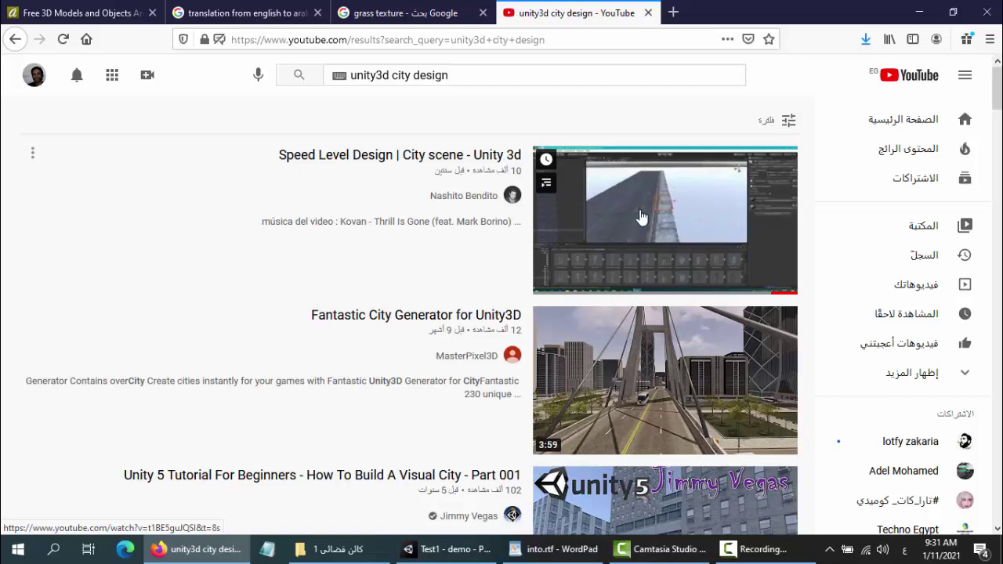
Step: Return to Unity and move the general_street_straight_no_markings (8) tile out of the road network along Z to about -25.6
left_click(447, 549)
left_click_drag(598, 243, 574, 228)
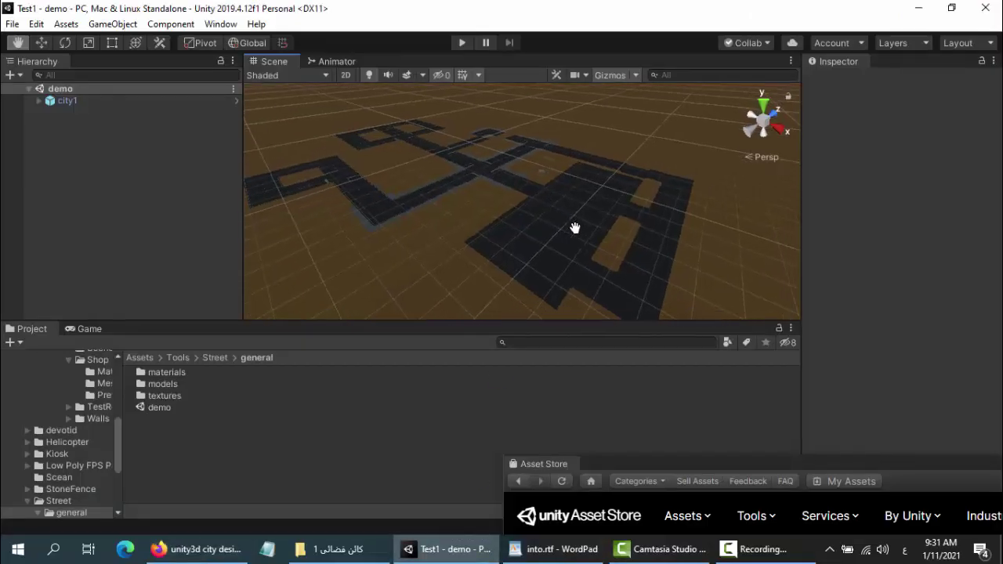
left_click(50, 41)
scroll(510, 274, "up", 2)
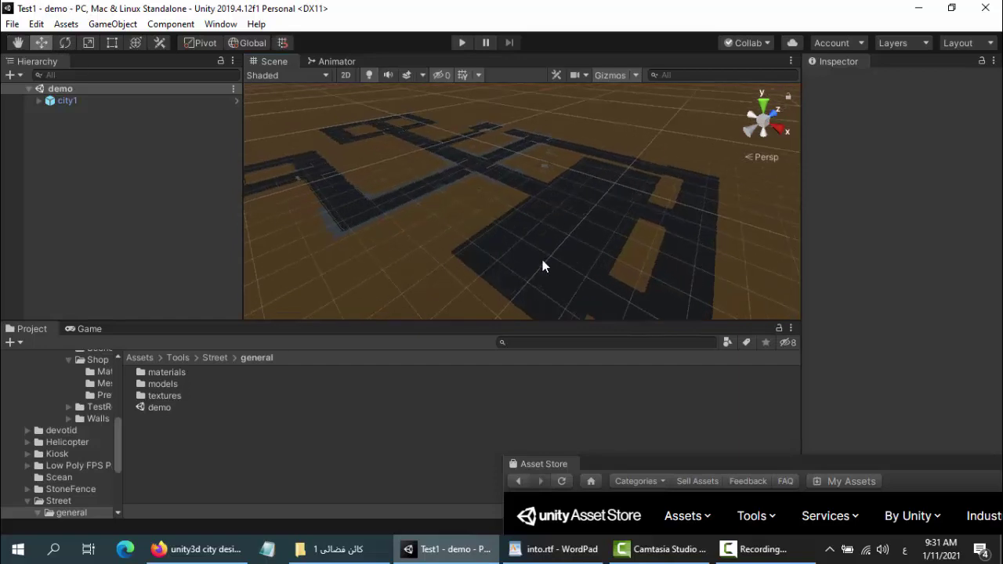
left_click(519, 261)
left_click(486, 261)
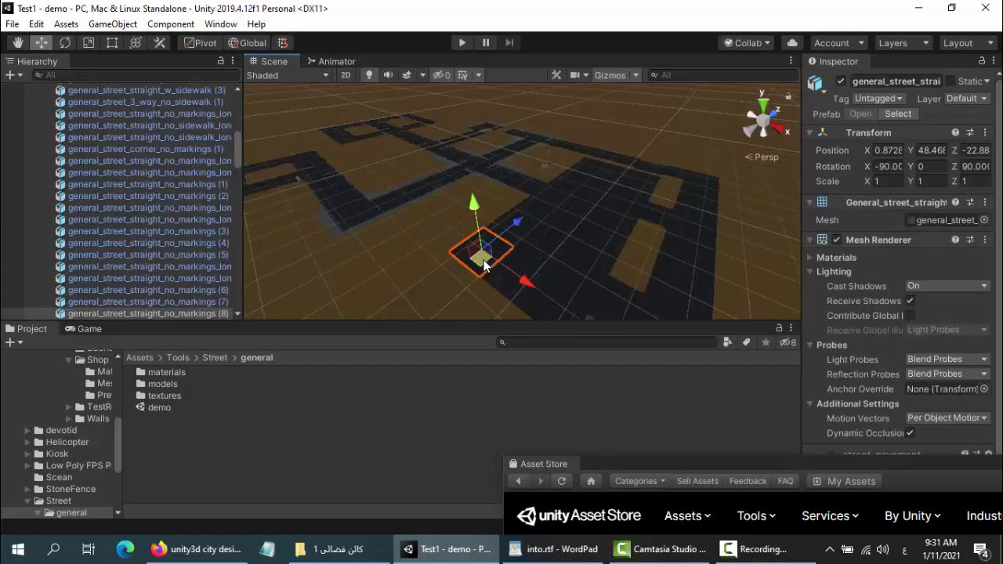
double_click(154, 312)
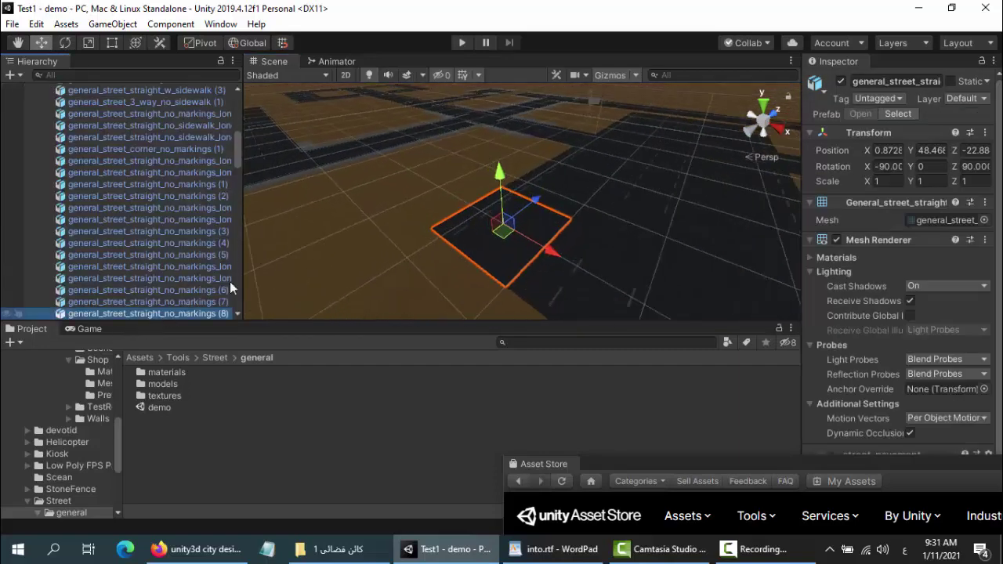
left_click_drag(550, 181, 472, 217)
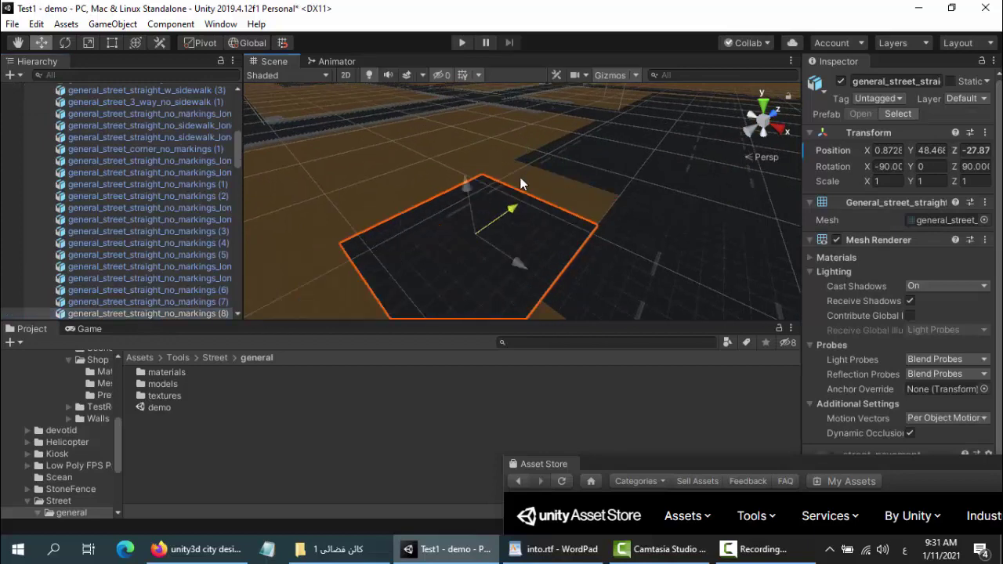
scroll(522, 184, "down", 3)
scroll(521, 185, "down", 2)
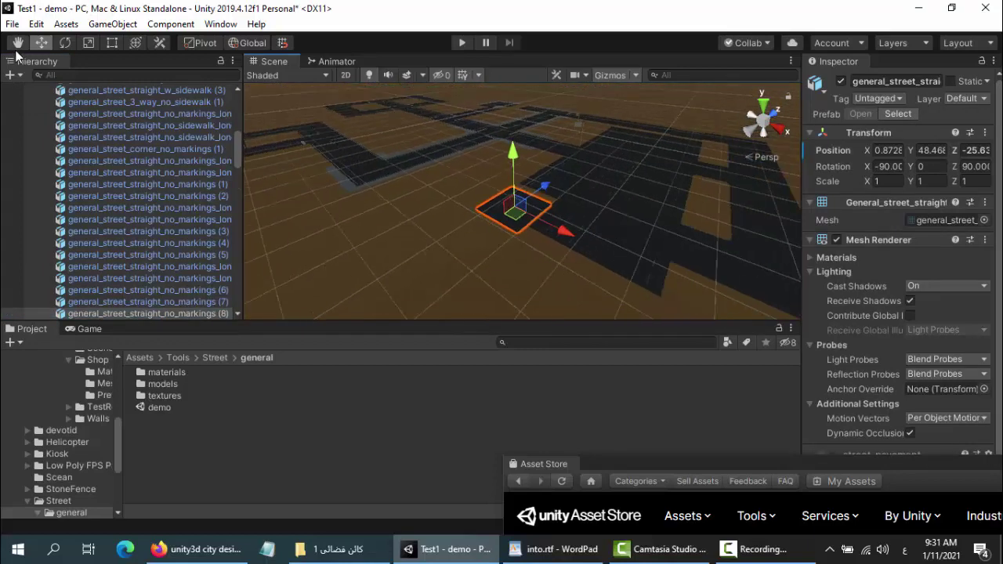
Step: Move the general_street_corner_no_markings (2) tile away from the road network along Z to about -25.9
key("q")
left_click_drag(688, 258, 551, 253)
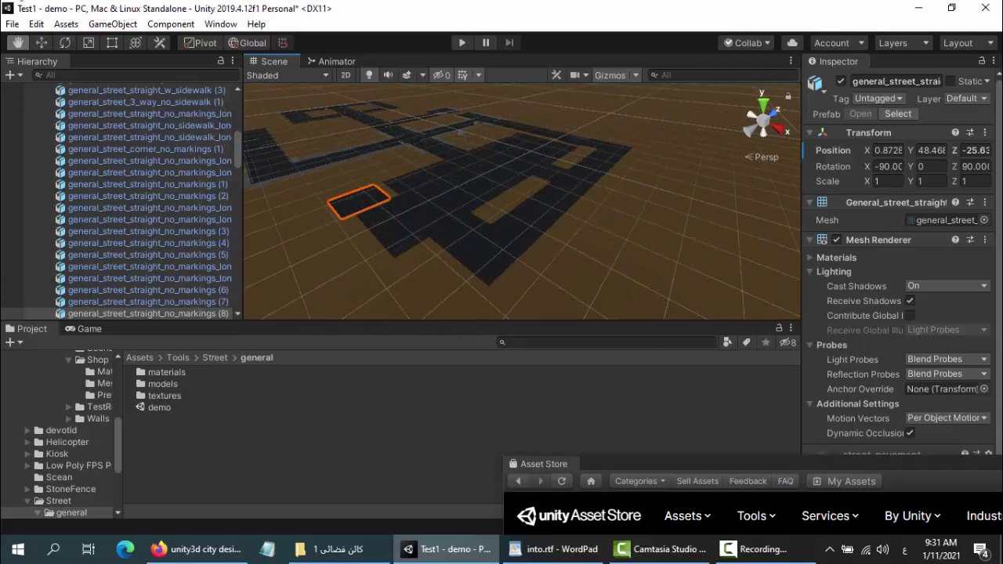
left_click(37, 44)
left_click(491, 259)
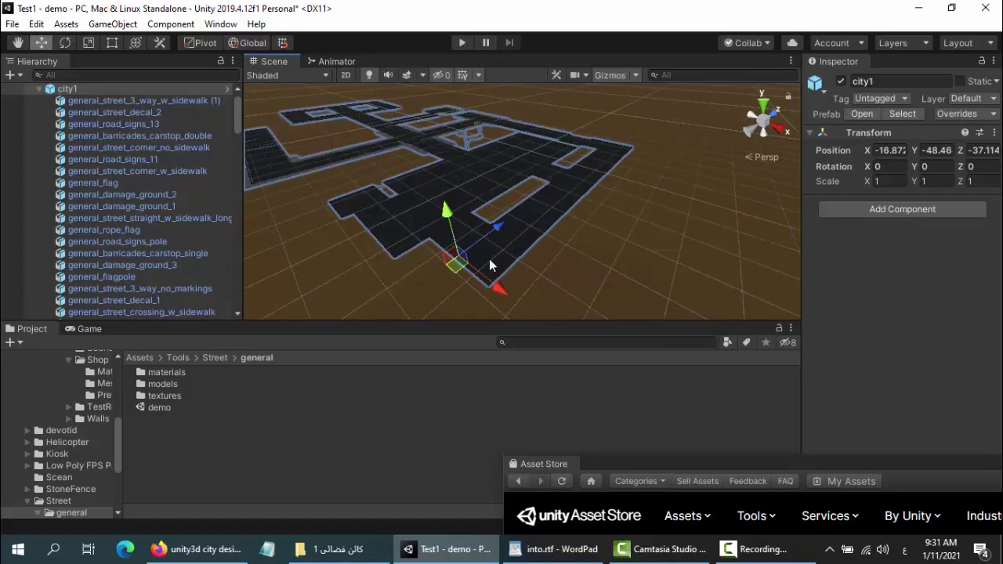
left_click(490, 259)
double_click(168, 313)
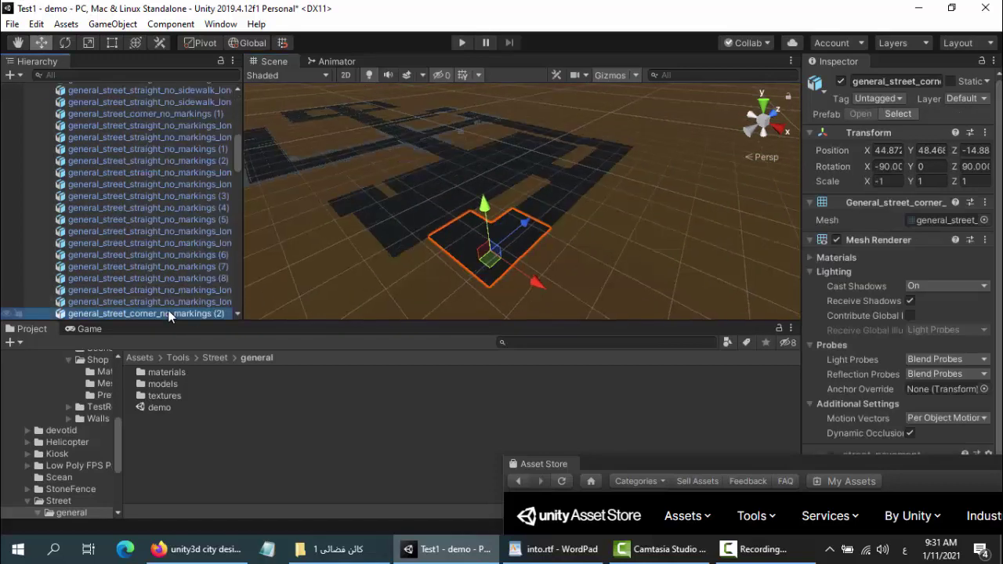
left_click_drag(499, 232, 490, 226)
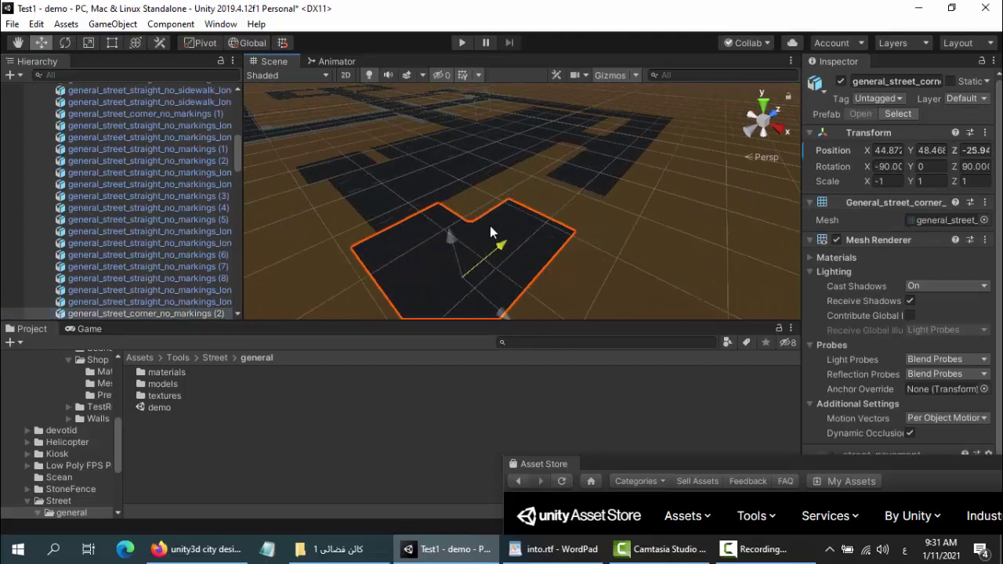
scroll(490, 226, "down", 1)
scroll(902, 337, "down", 1)
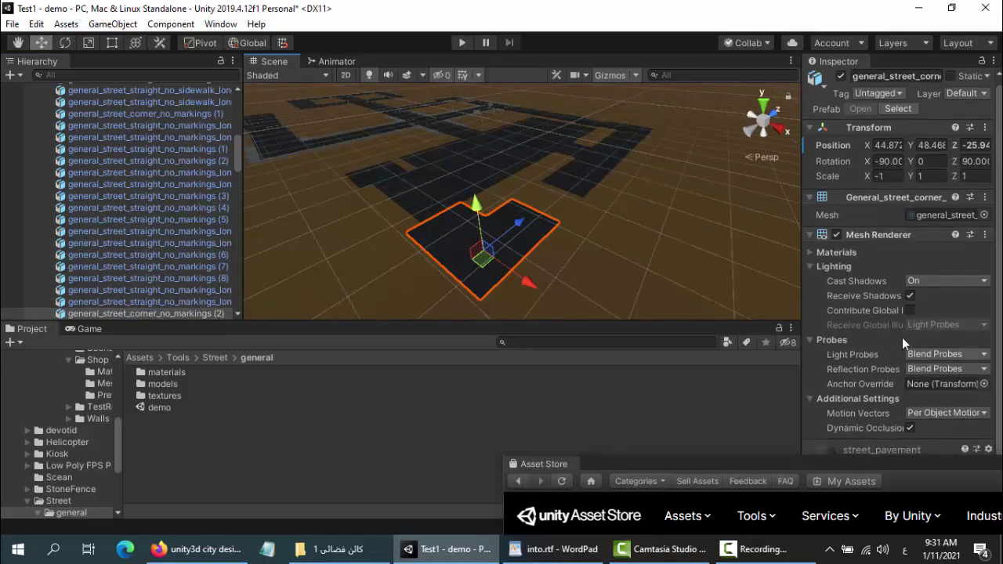
Step: Locate the corner tile's source mesh and show the street models as large thumbnails clear of the Asset Store window
left_click(931, 217)
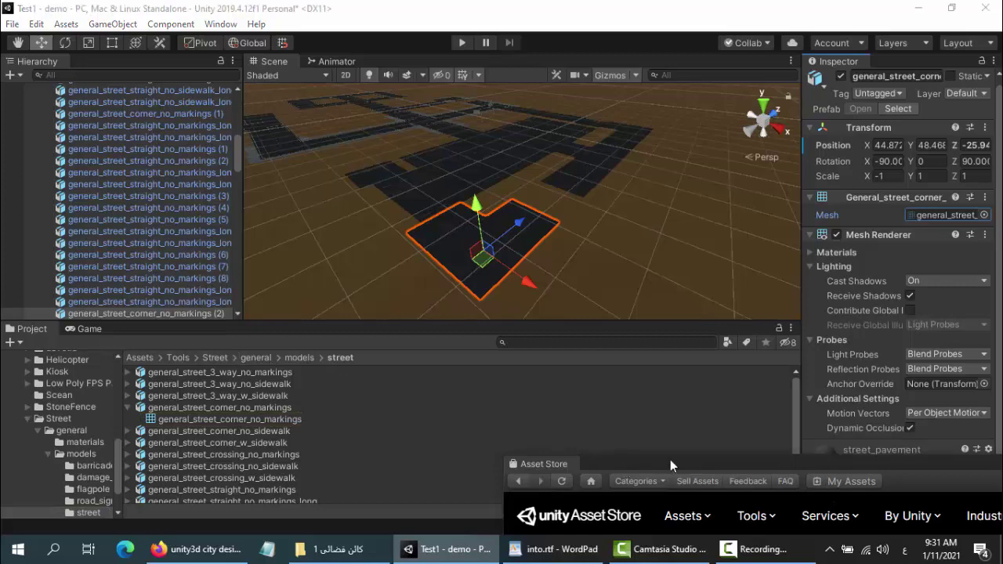
left_click_drag(671, 462, 913, 414)
left_click_drag(753, 512, 785, 513)
scroll(455, 439, "down", 1)
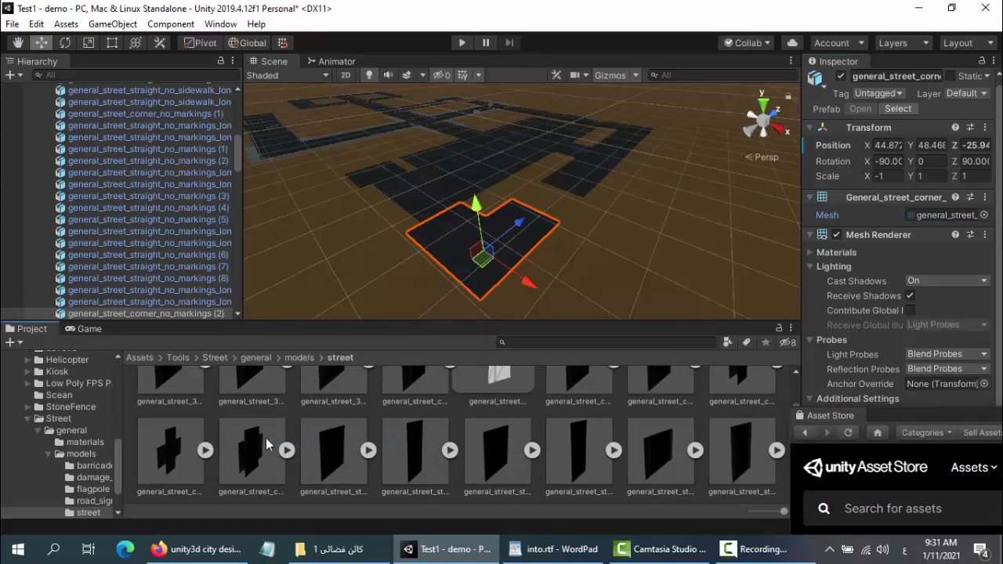
Step: Place the general_street_crossing_w_sidewalk model in the scene near the detached corner tile and inspect it
left_click(533, 239)
key("f")
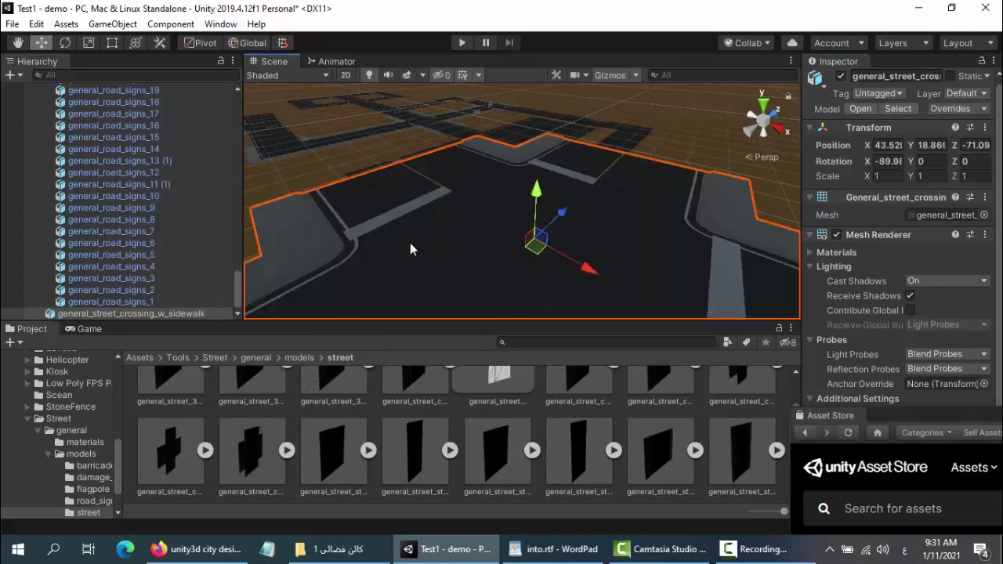
scroll(185, 184, "up", 5)
scroll(453, 177, "down", 4)
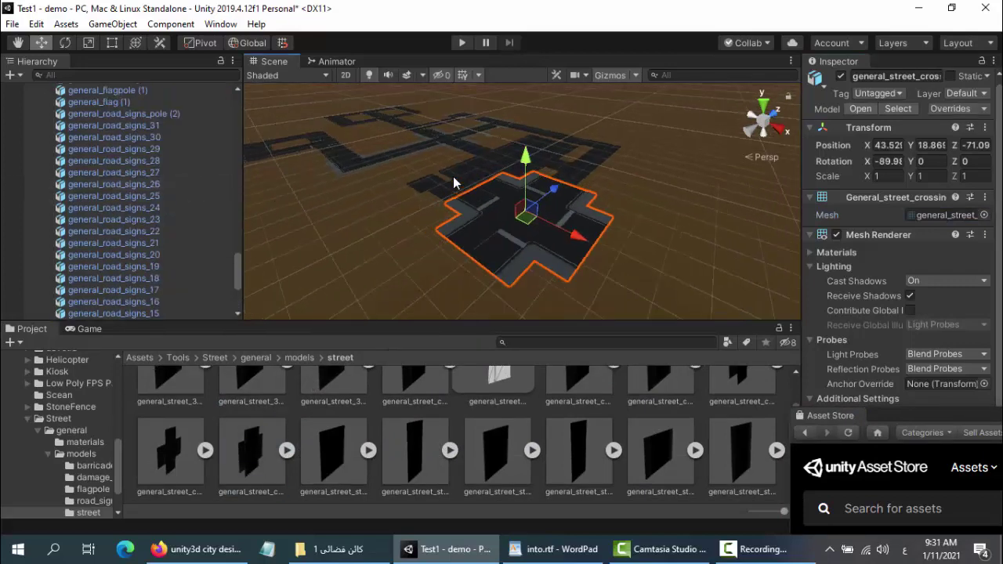
scroll(101, 191, "up", 6)
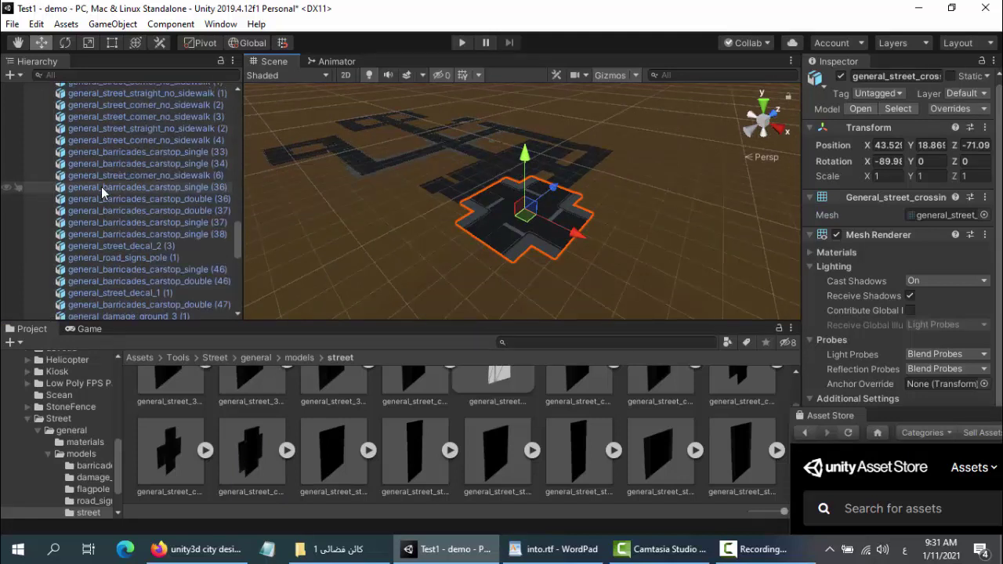
Step: Open the Building Example scene from the Modular Building assets in Tools/Biding, discarding the changes to the demo scene
left_click(28, 419)
scroll(55, 417, "up", 5)
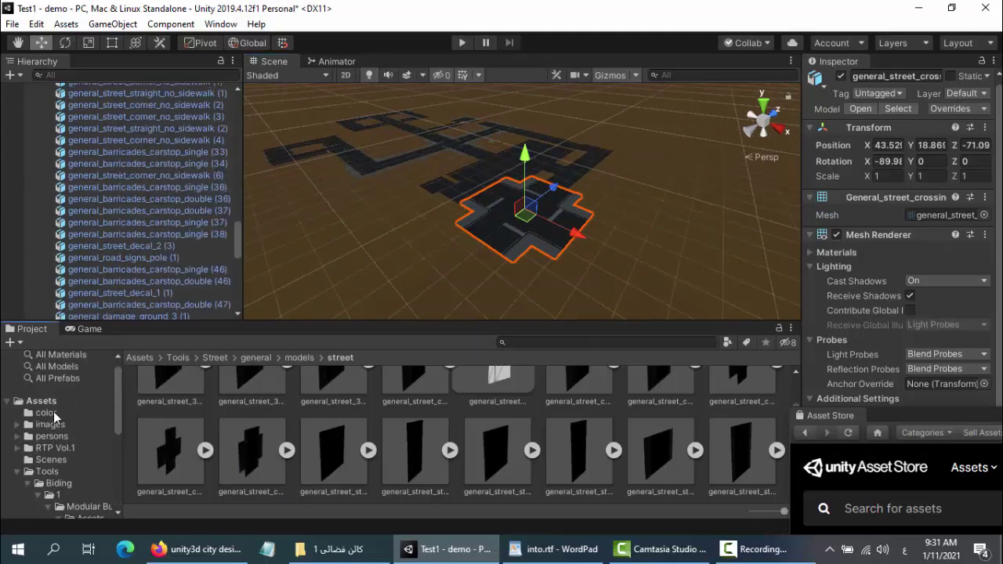
left_click(55, 484)
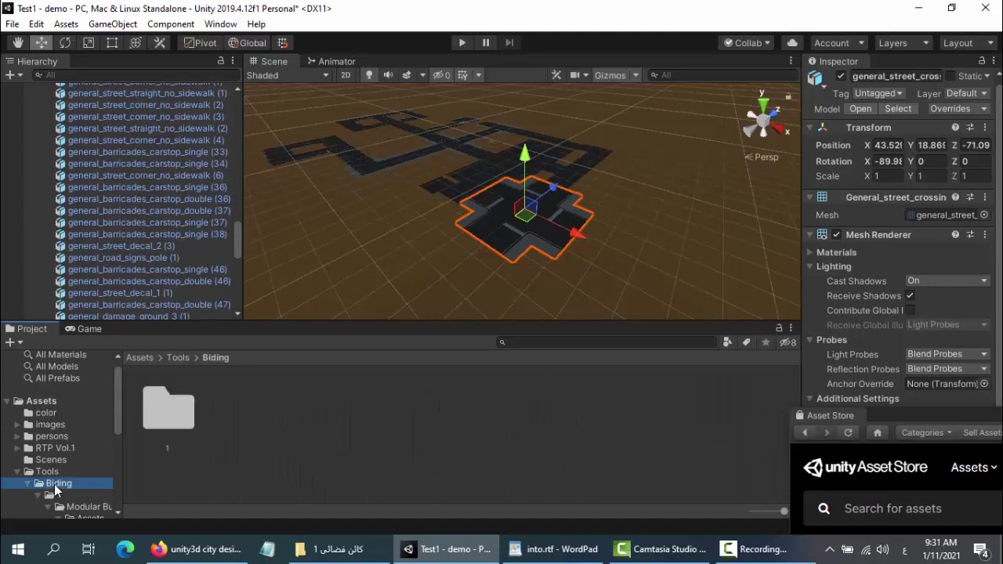
double_click(170, 418)
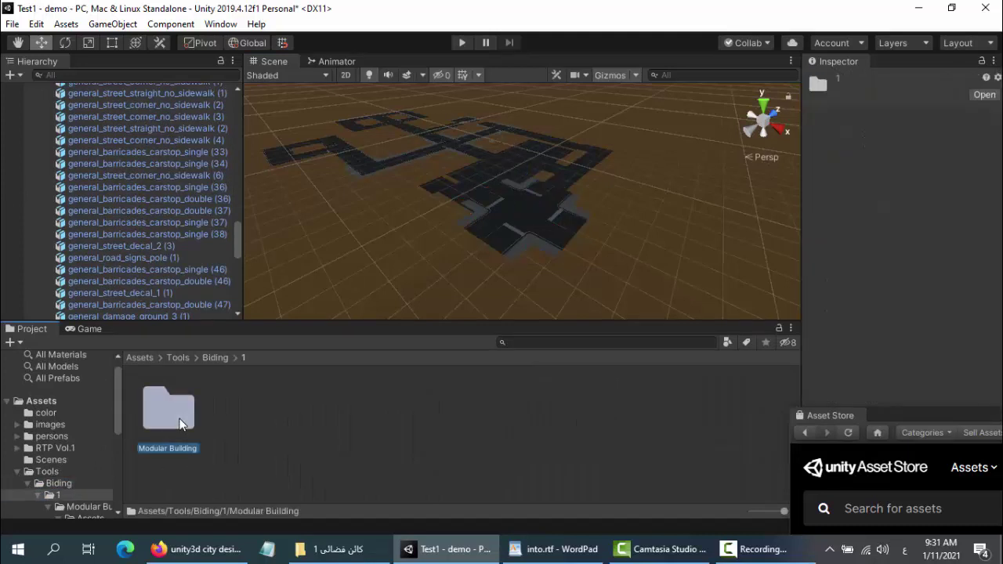
double_click(174, 419)
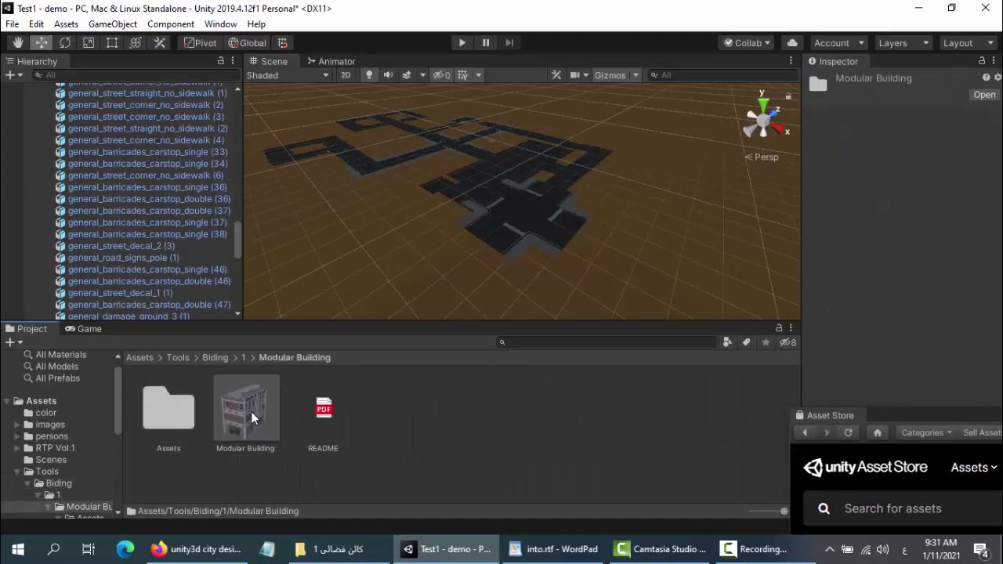
double_click(170, 412)
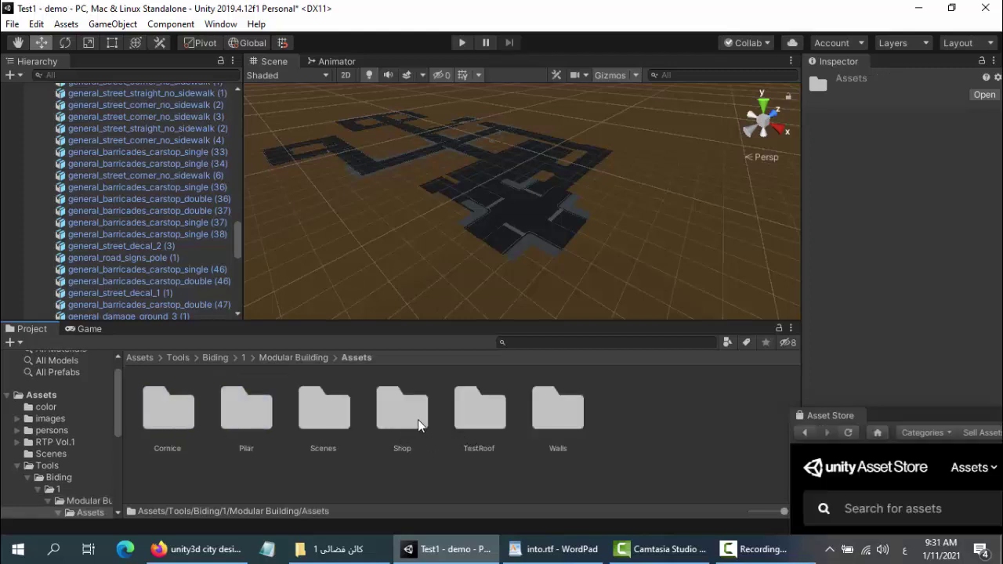
double_click(327, 427)
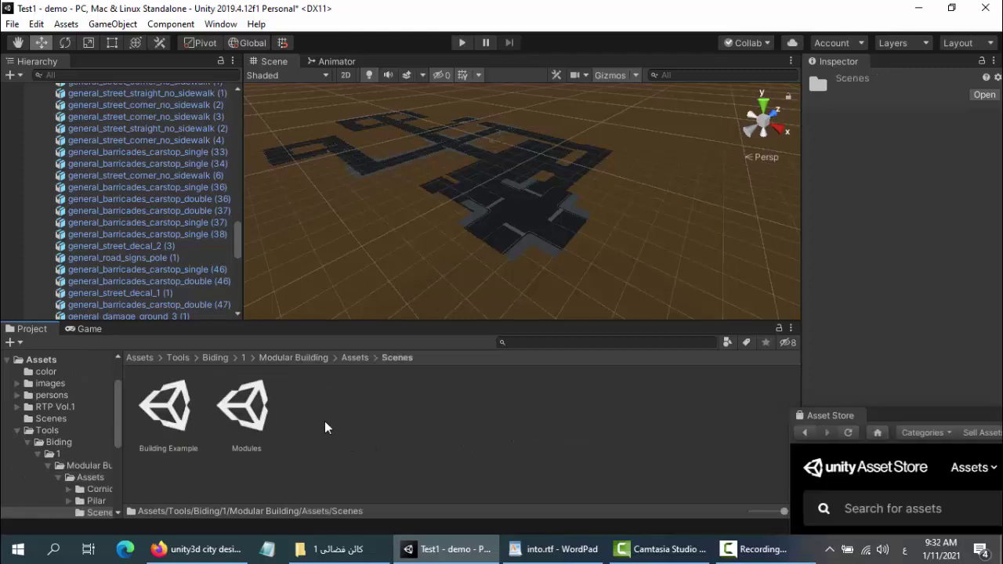
double_click(168, 423)
left_click(547, 307)
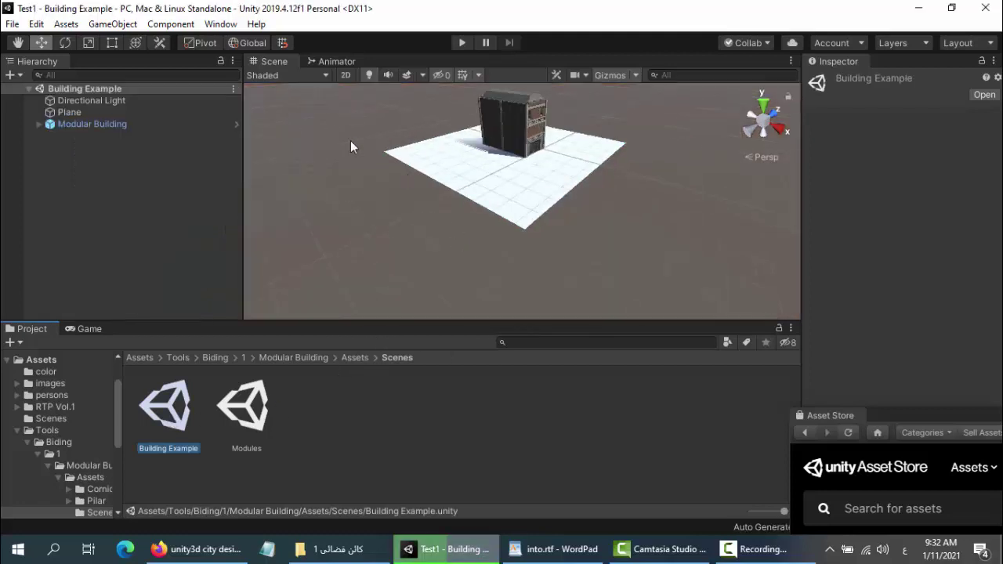
Step: Inspect the Modular Building's brick facade and shopfront up close in the example scene
scroll(520, 213, "up", 6)
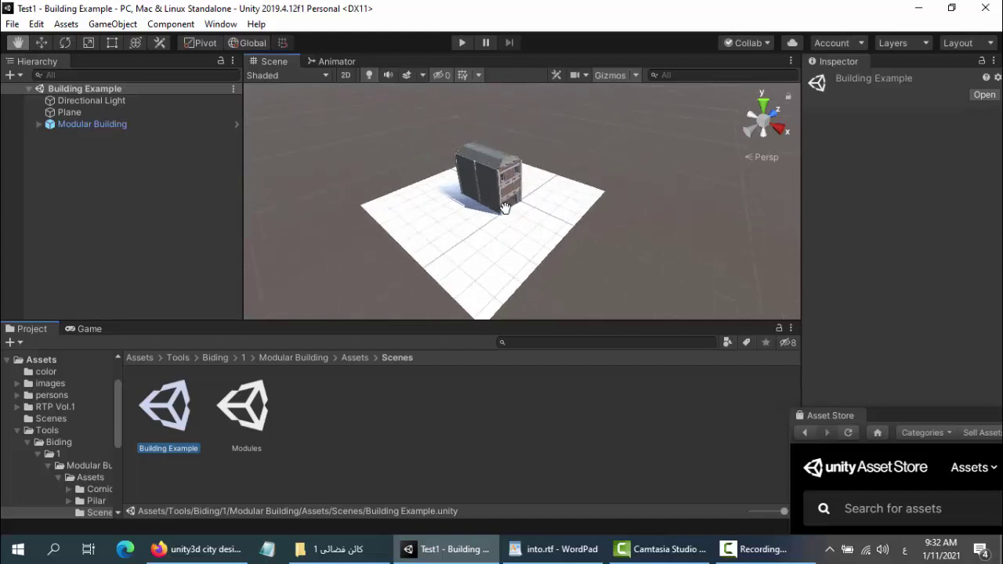
left_click_drag(526, 229, 518, 118, "alt")
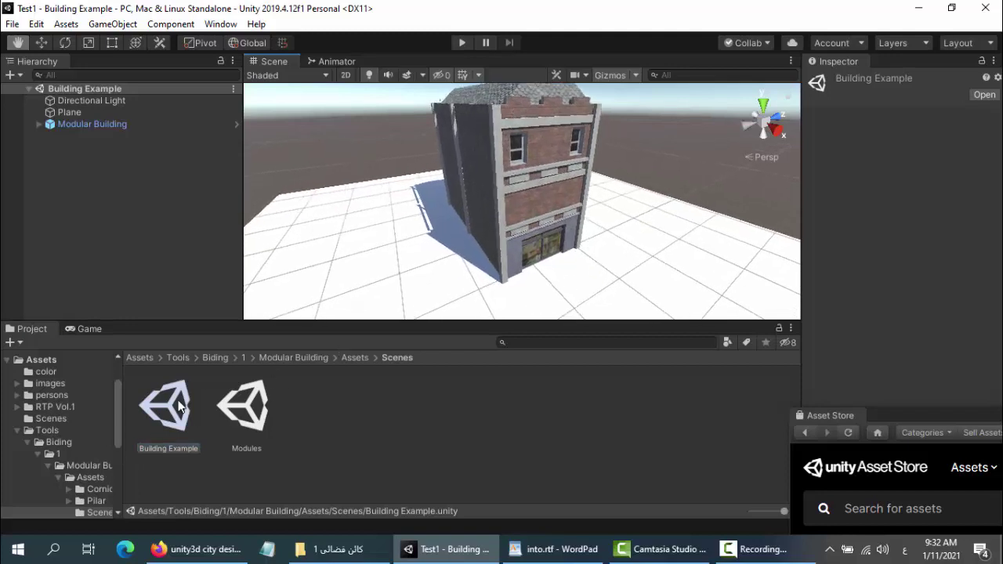
Step: Switch to Firefox and open the page of the dark blue skyscraper Building model in the Archive3D building listing
left_click(222, 545)
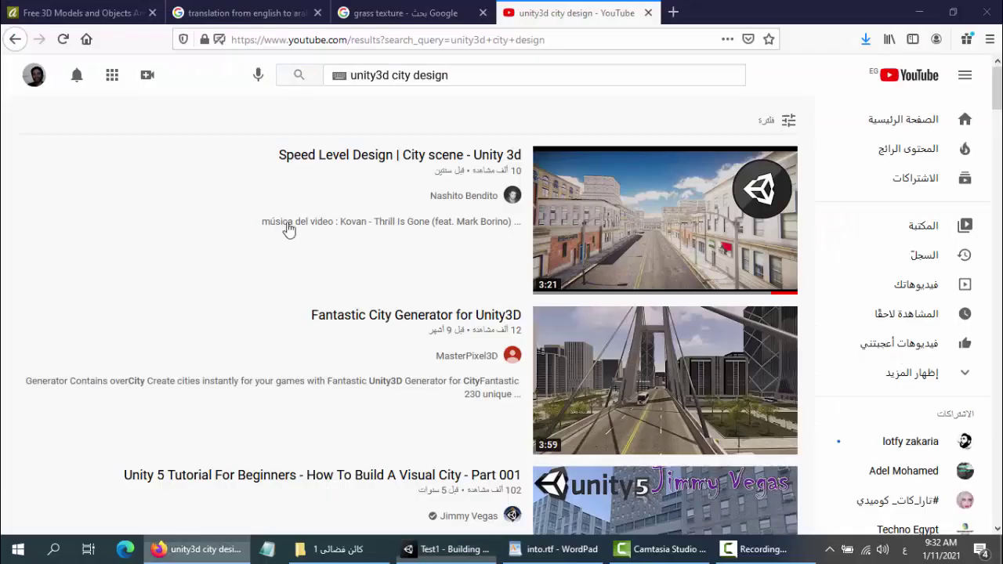
left_click(407, 14)
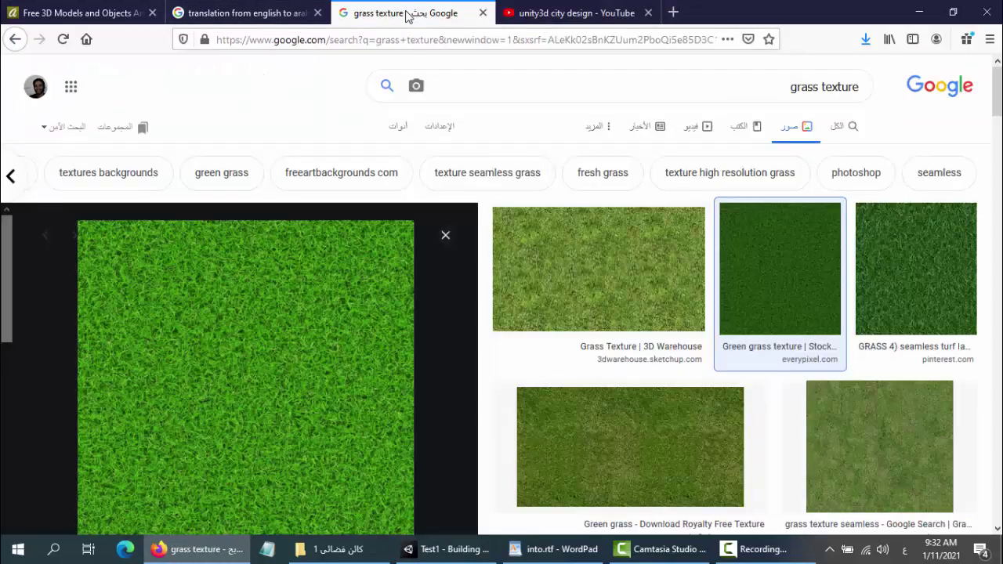
left_click(67, 14)
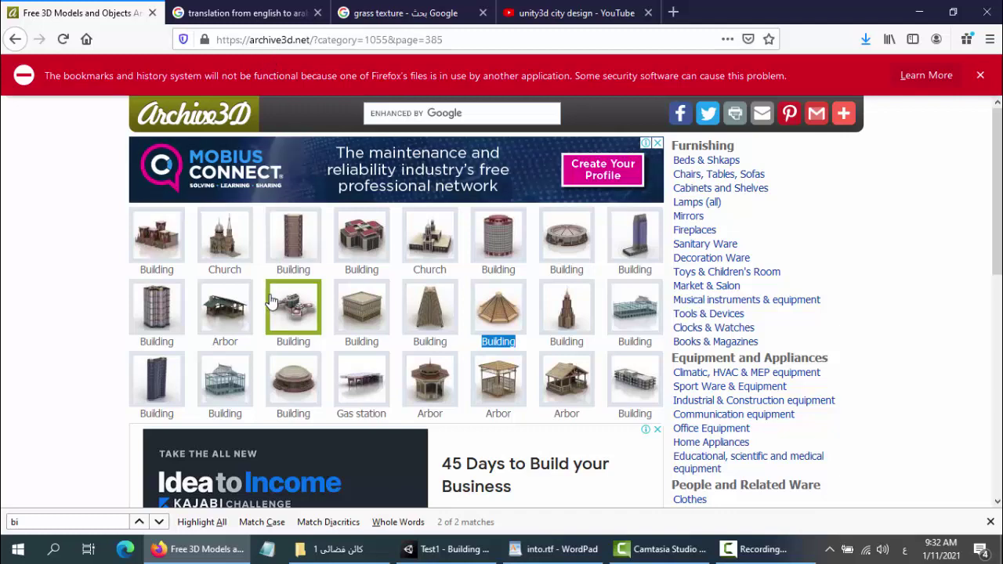
scroll(374, 288, "down", 2)
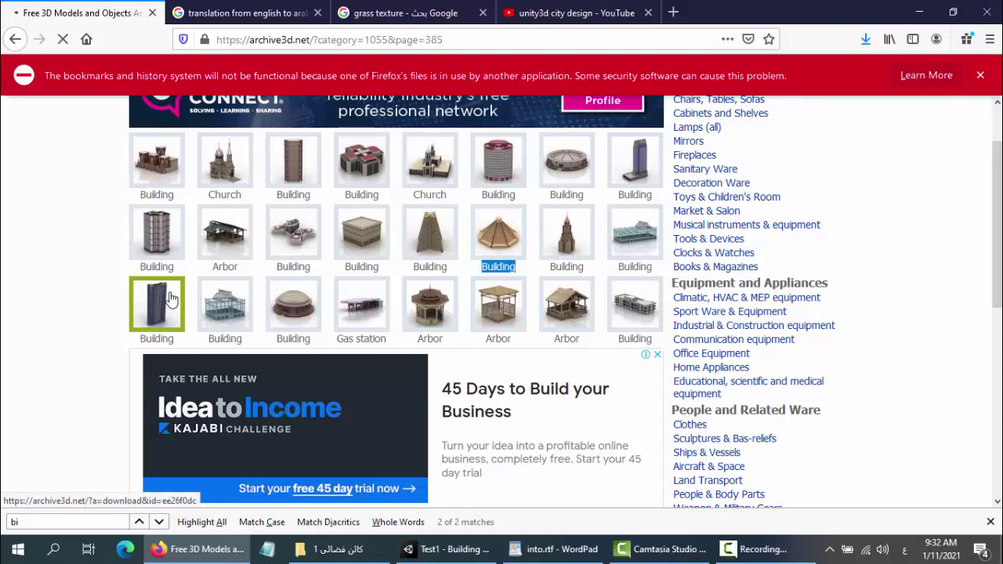
left_click(183, 290)
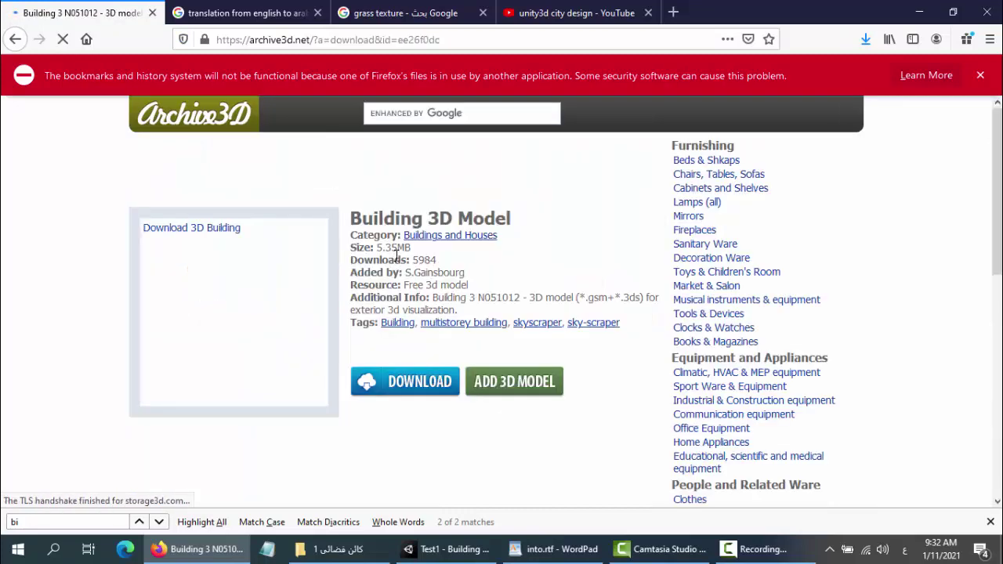
Step: Download the Building 3 N051012 3D model from Archive3D, accepting the site's download terms
left_click(428, 381)
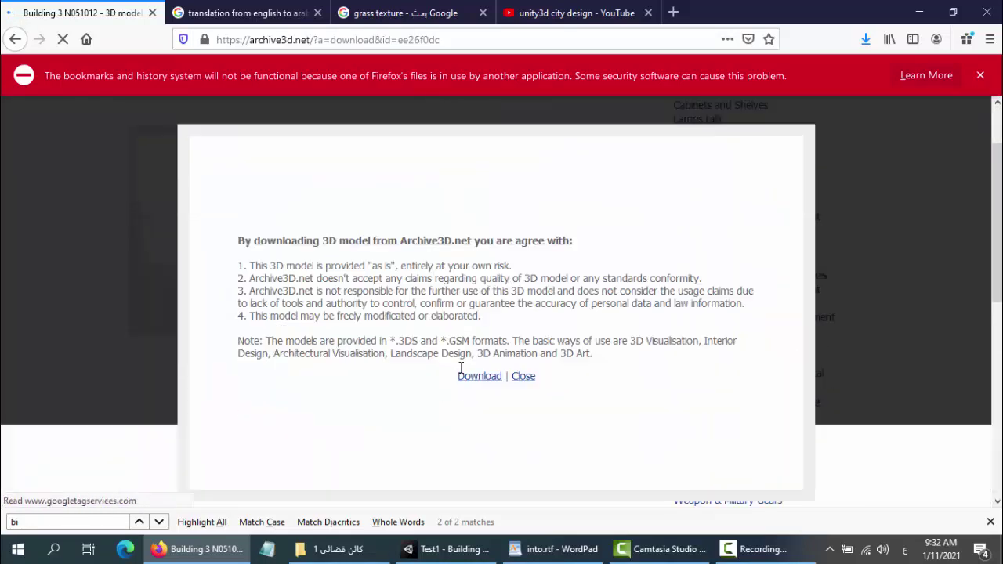
scroll(470, 314, "down", 5)
left_click(480, 236)
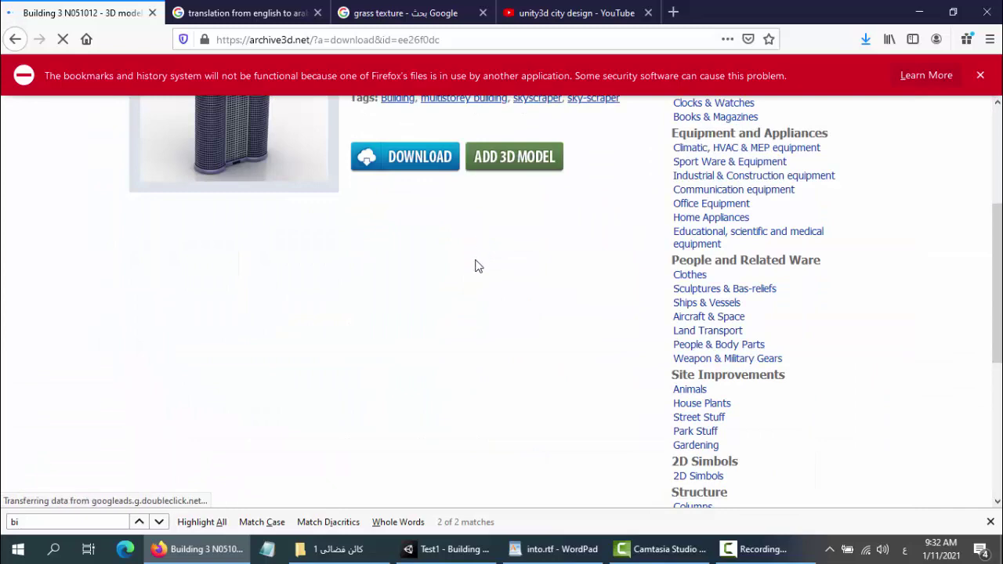
scroll(476, 268, "up", 3)
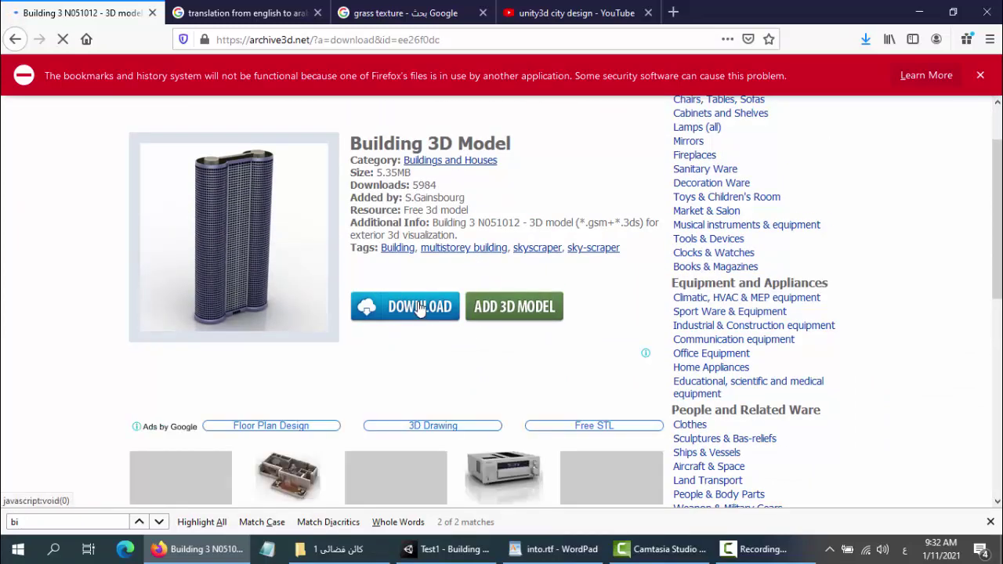
scroll(421, 309, "down", 2)
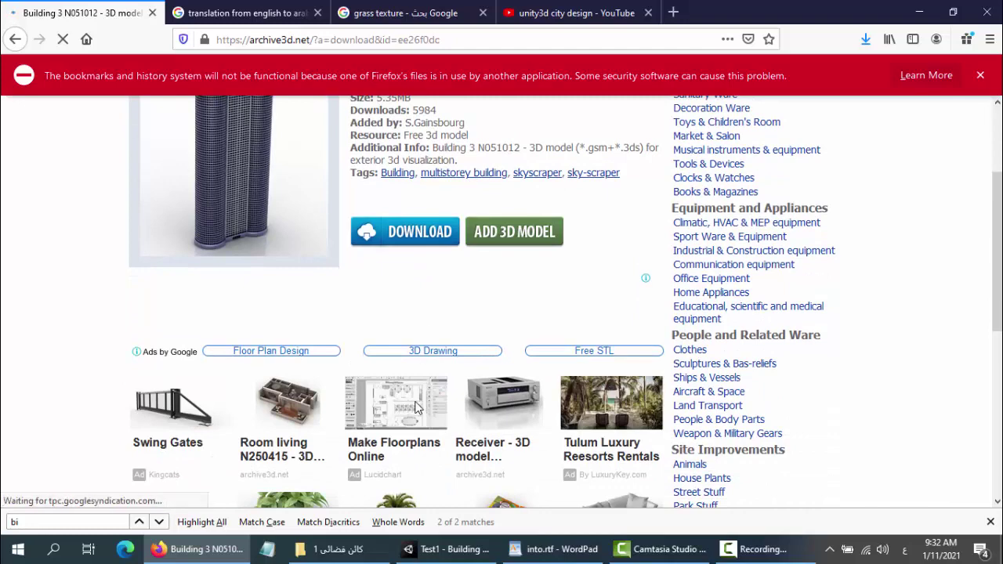
left_click(559, 363)
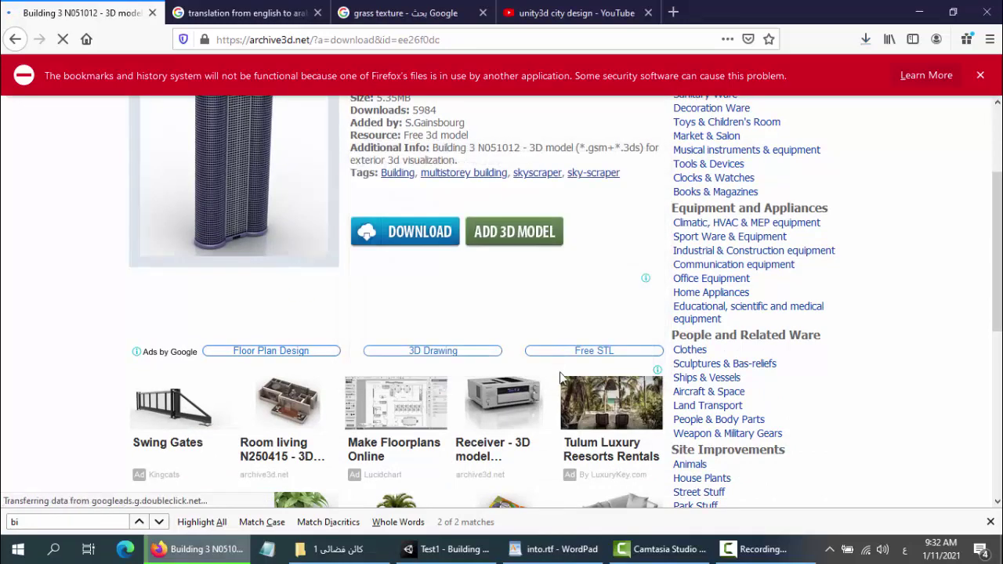
Step: Open the YouTube video "Speed Level Design | City scene - Unity 3d", pause it and examine the street scene at 2:58
left_click(429, 554)
left_click(199, 549)
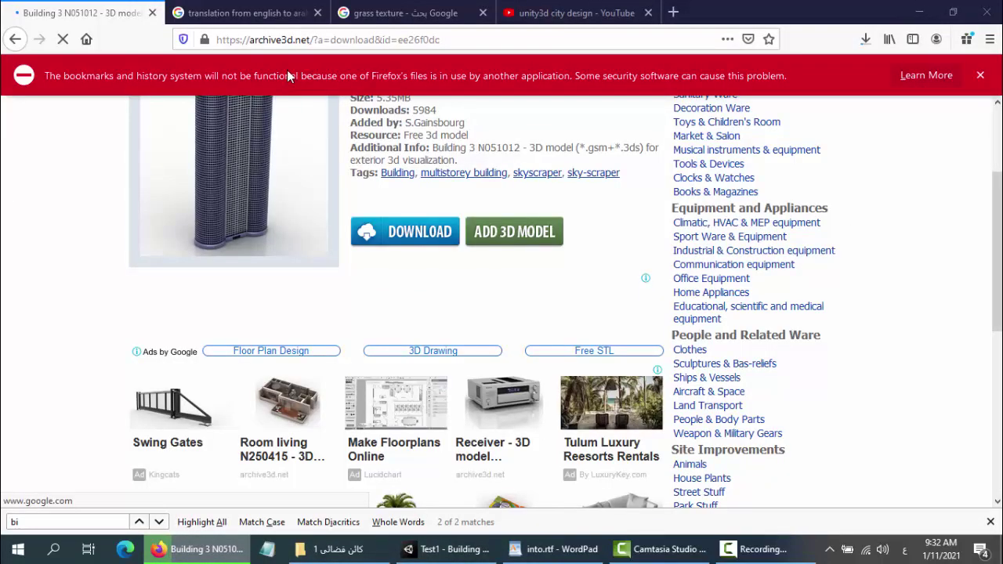
left_click(445, 13)
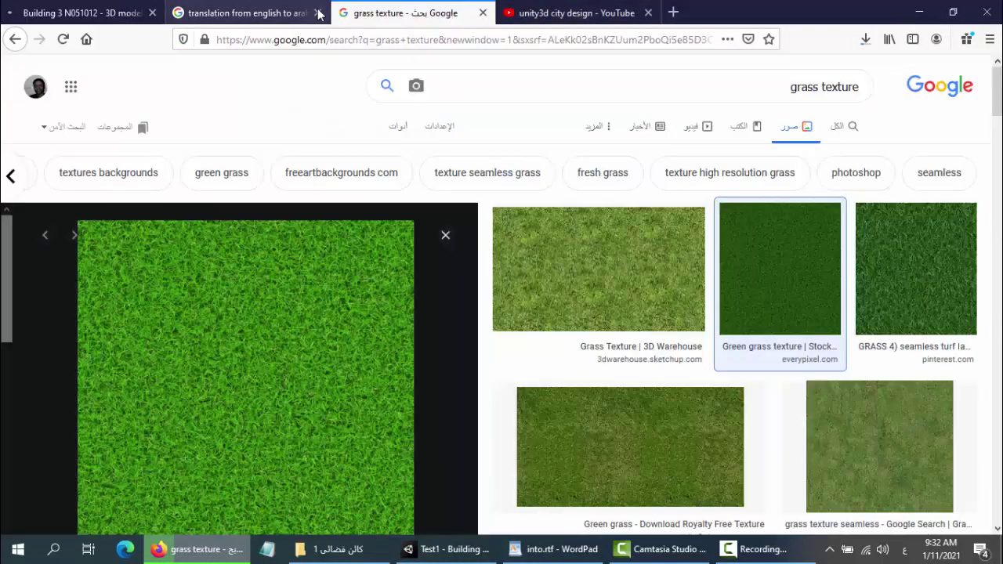
left_click(577, 12)
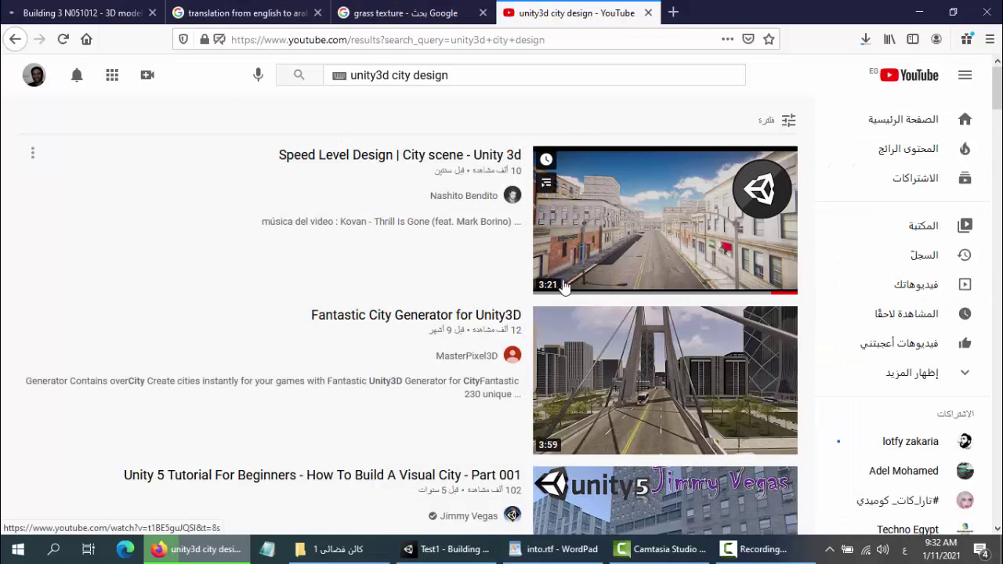
left_click(665, 232)
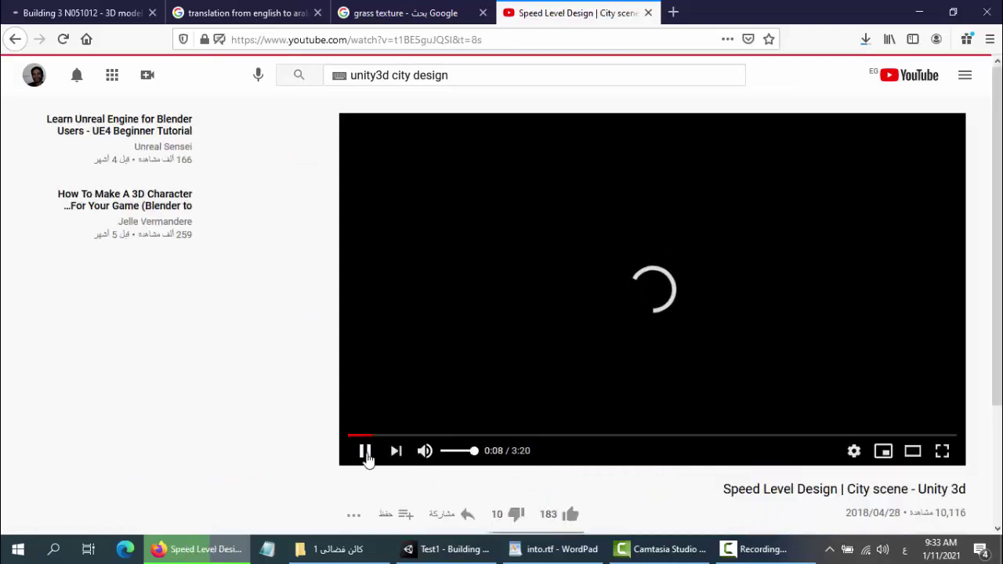
left_click(366, 452)
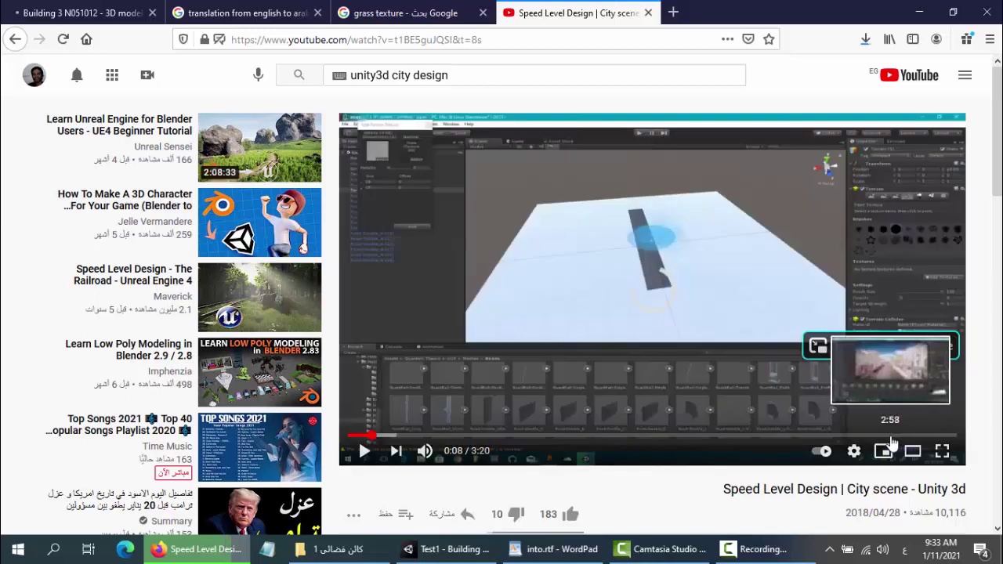
left_click(882, 436)
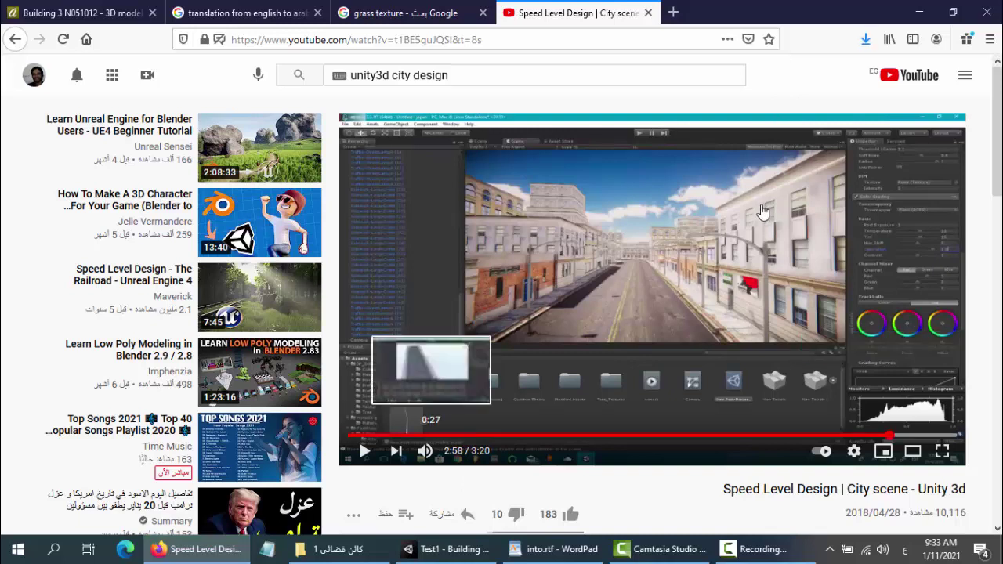
Step: Switch back to Unity and close the archive window showing the downloaded building model's files
left_click(458, 550)
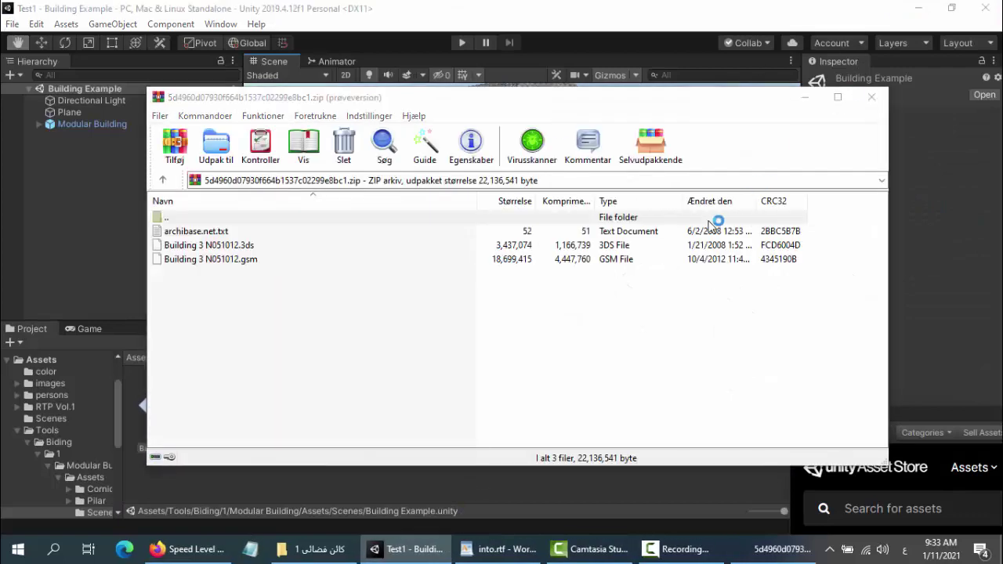
left_click(779, 32)
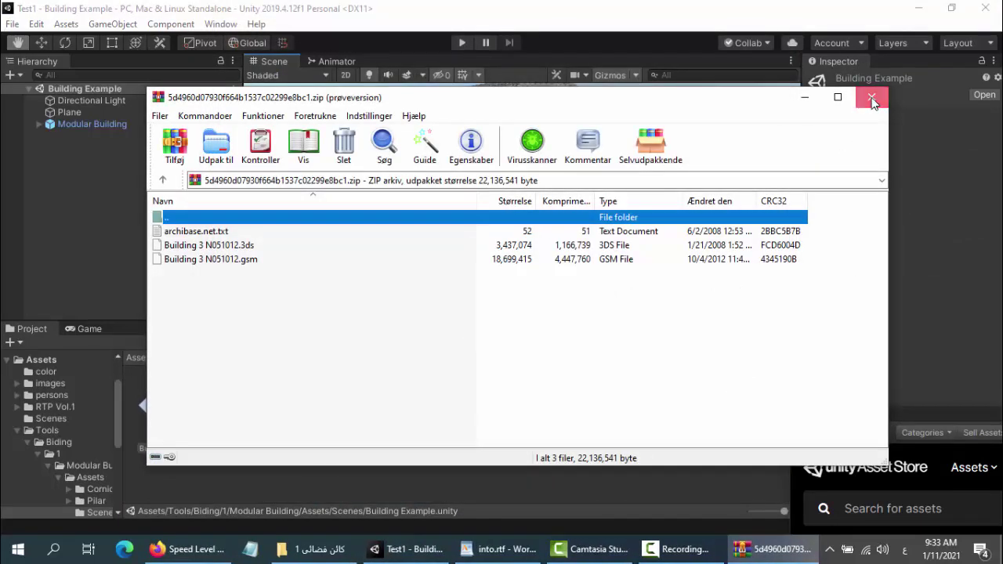
left_click(870, 97)
Step: Create a folder named 2 inside Assets/Tools/Biding and open it
left_click(52, 454)
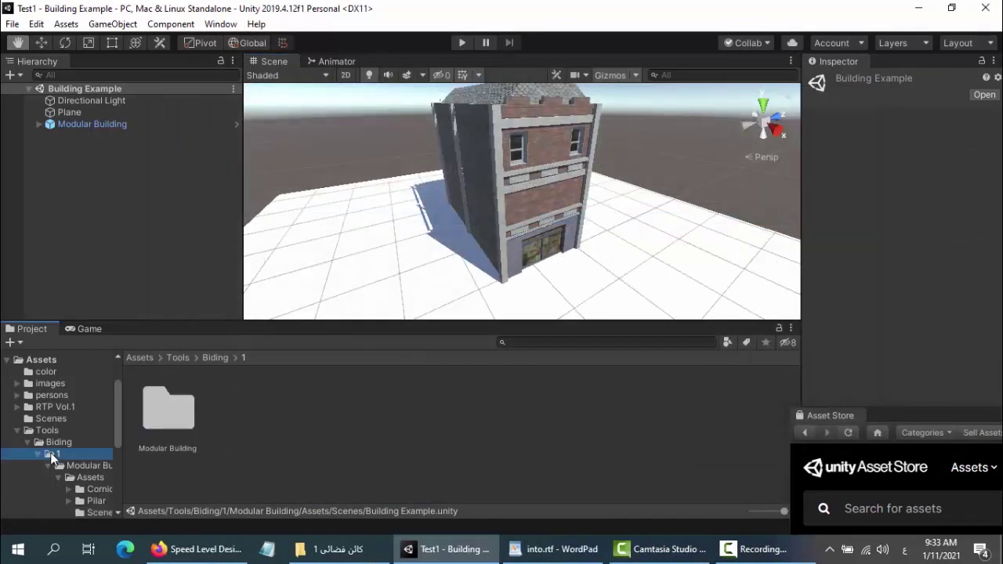
left_click(215, 358)
right_click(171, 479)
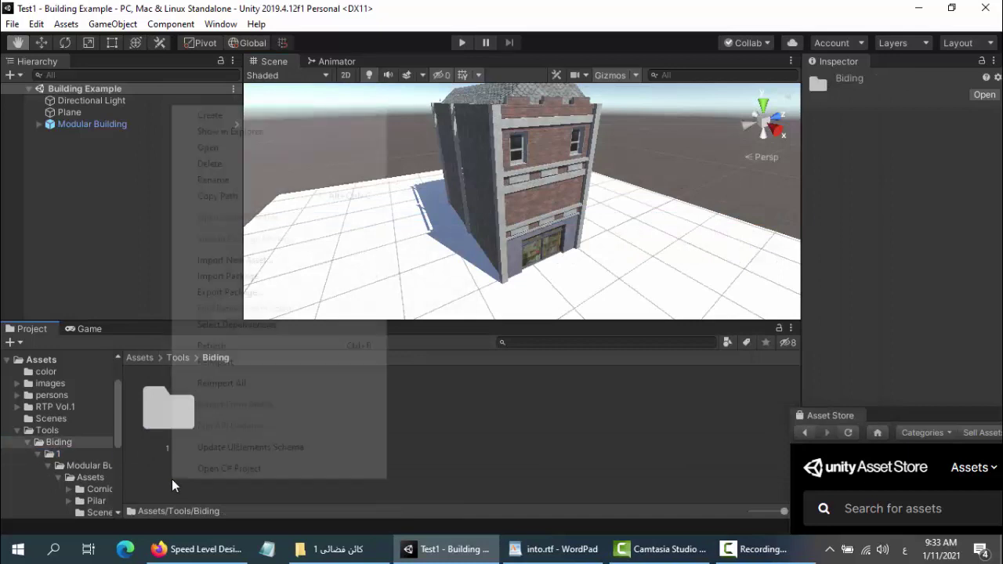
mouse_move(347, 124)
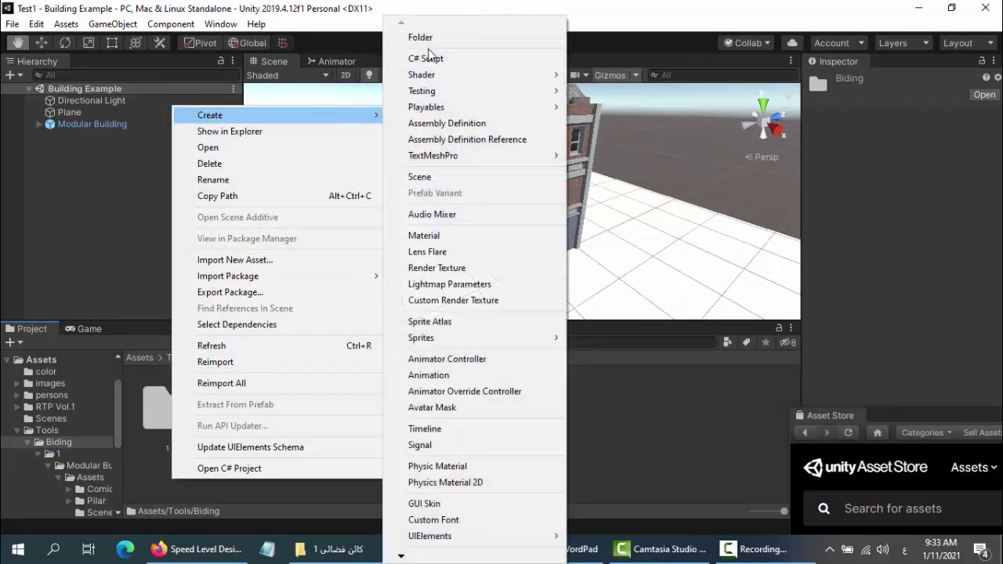
left_click(421, 38)
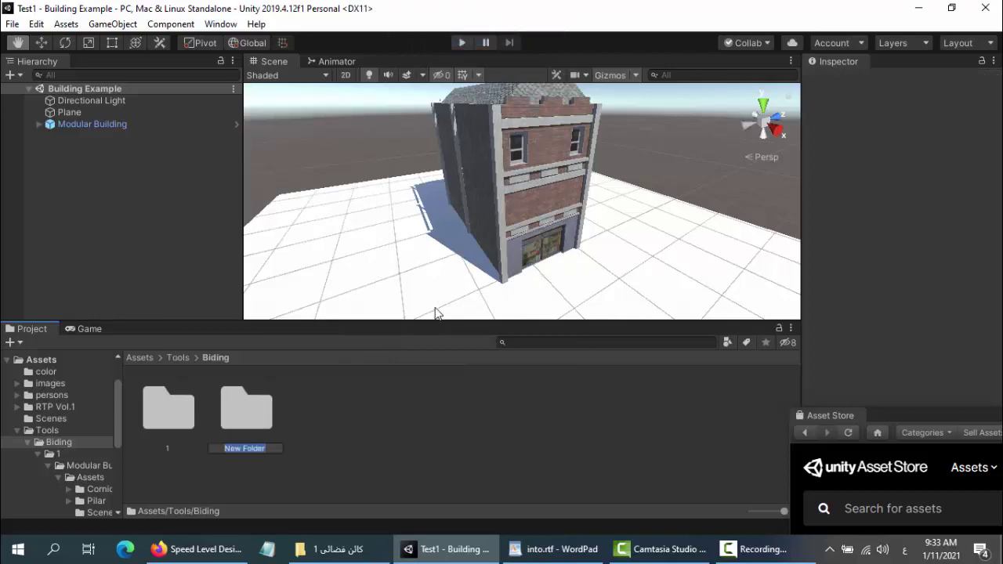
key("Return")
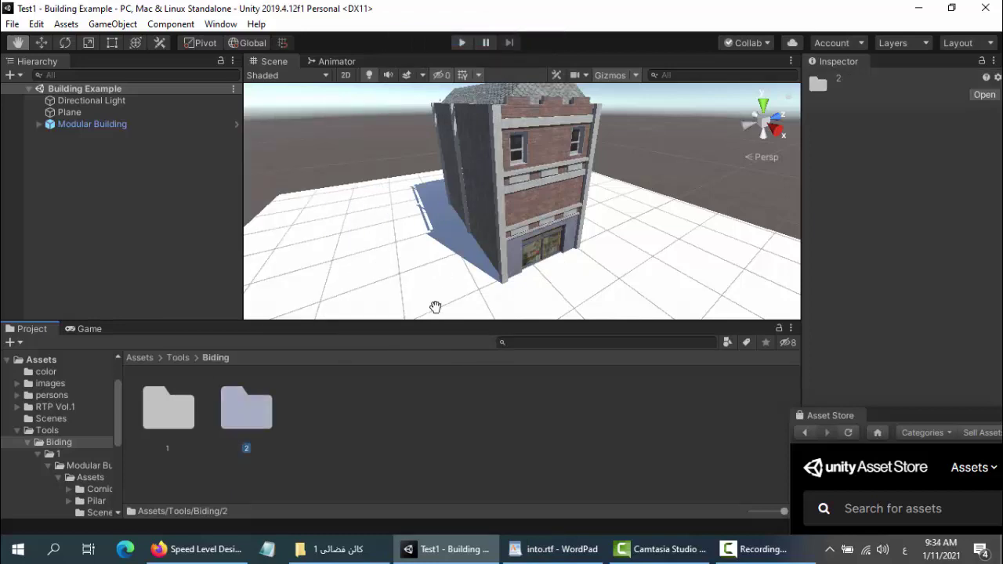
key("Return")
Step: Switch to Firefox and open the folder containing the downloaded building zip file
left_click(202, 555)
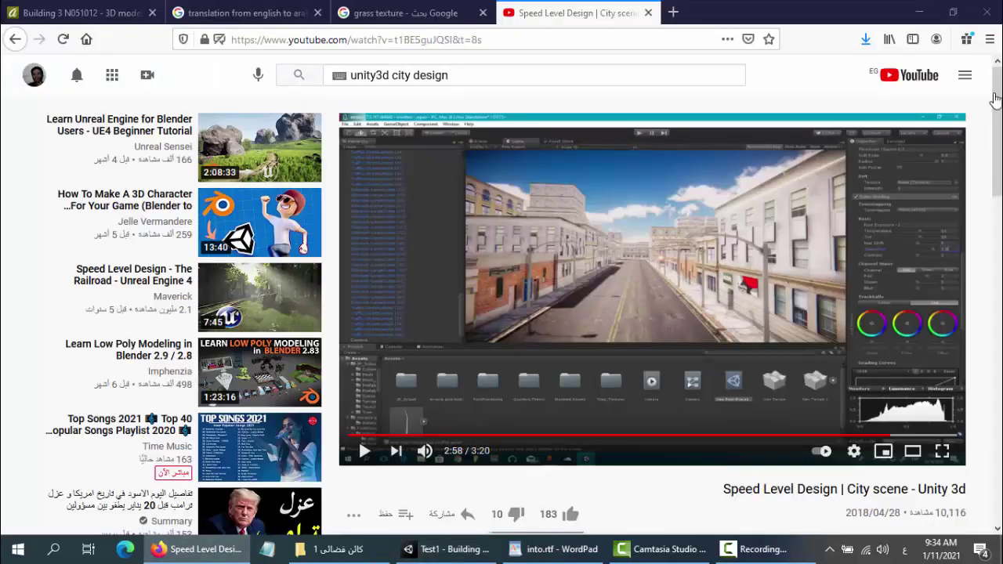
left_click(865, 39)
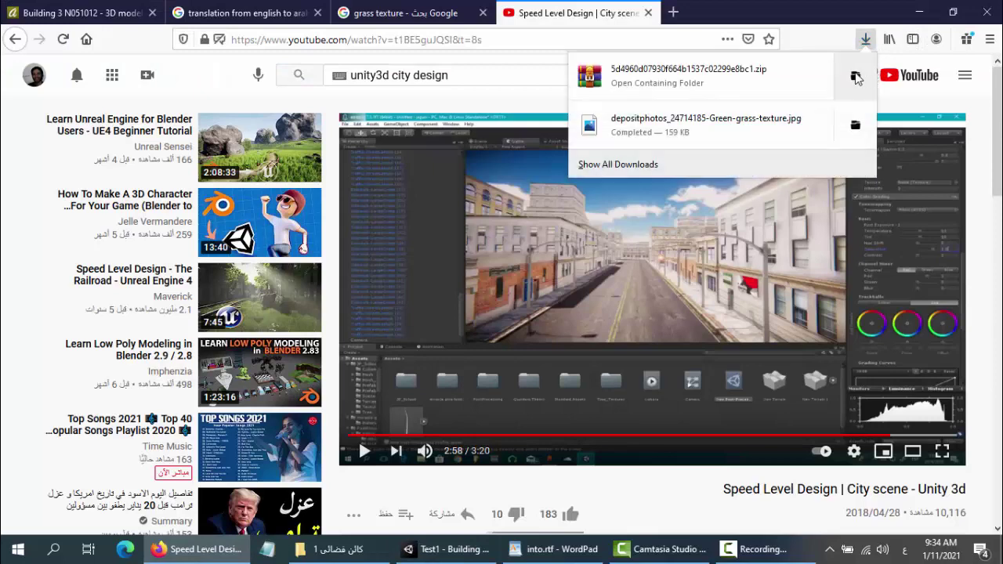
left_click(856, 76)
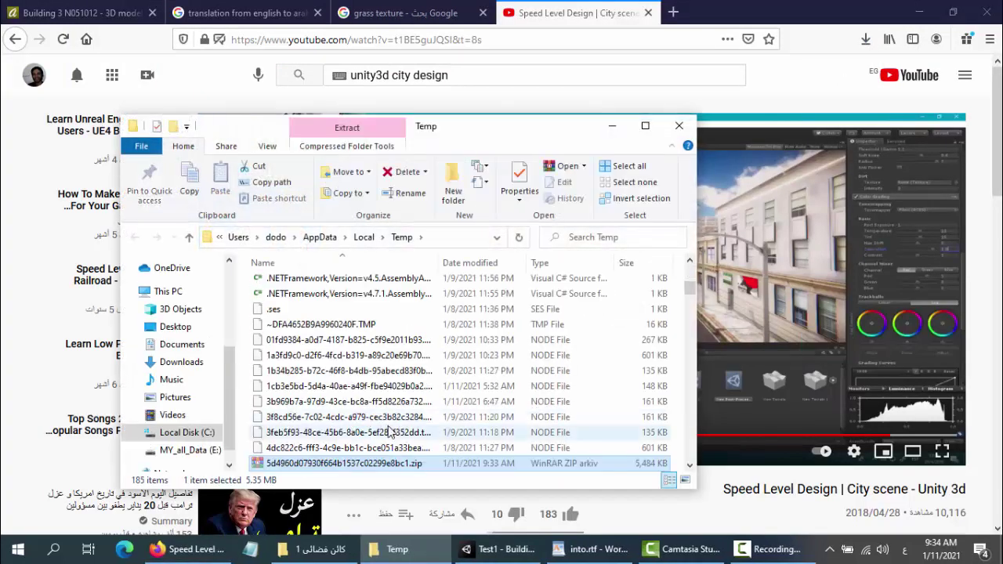
Step: Paste the downloaded zip into New folder inside Temp and extract its contents there
double_click(338, 282)
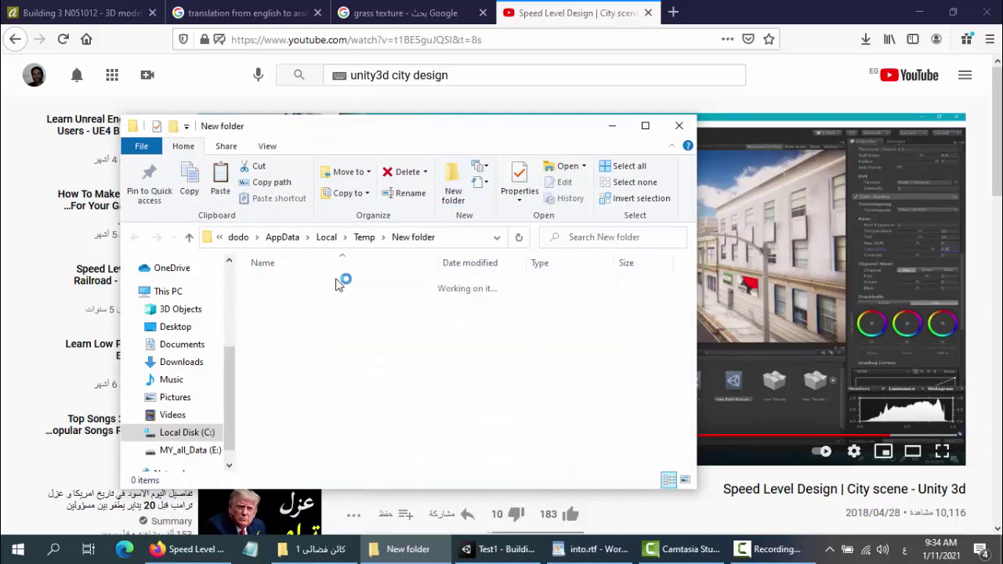
key("ctrl+v")
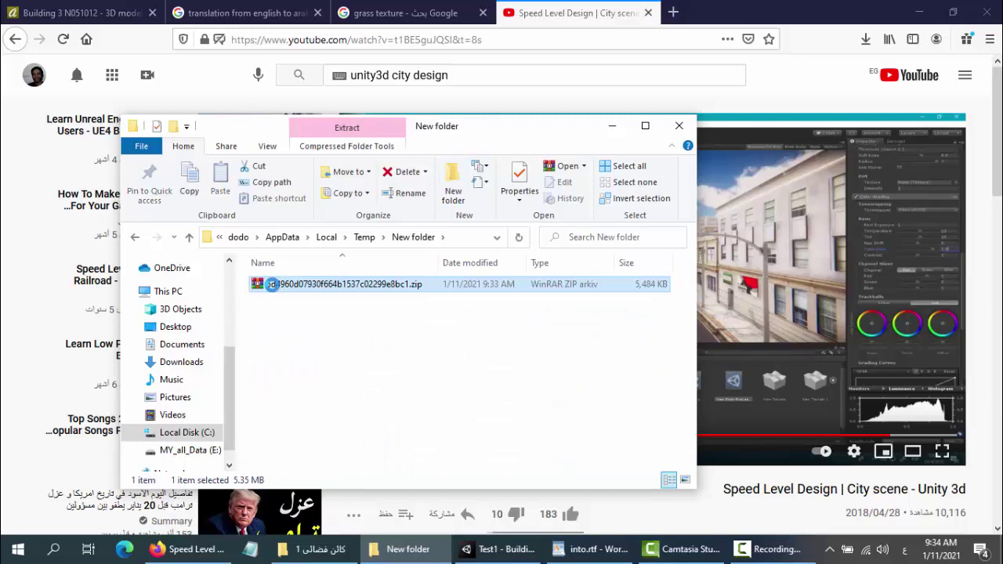
right_click(272, 284)
left_click(351, 302)
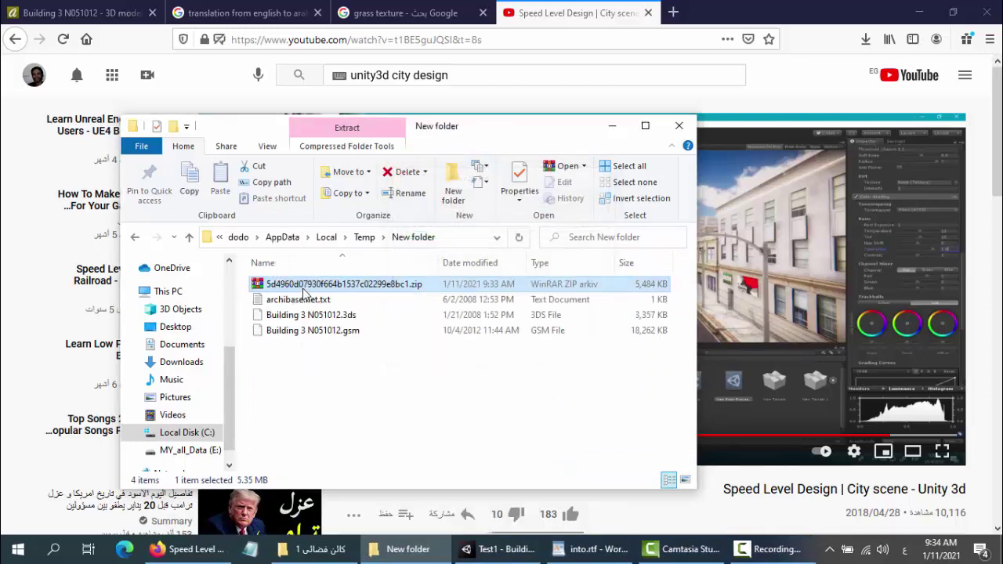
Step: Import Building 3 N051012.3ds into Unity's Tools/Biding/2 folder and place the model in the scene beside the modular building
left_click(300, 316)
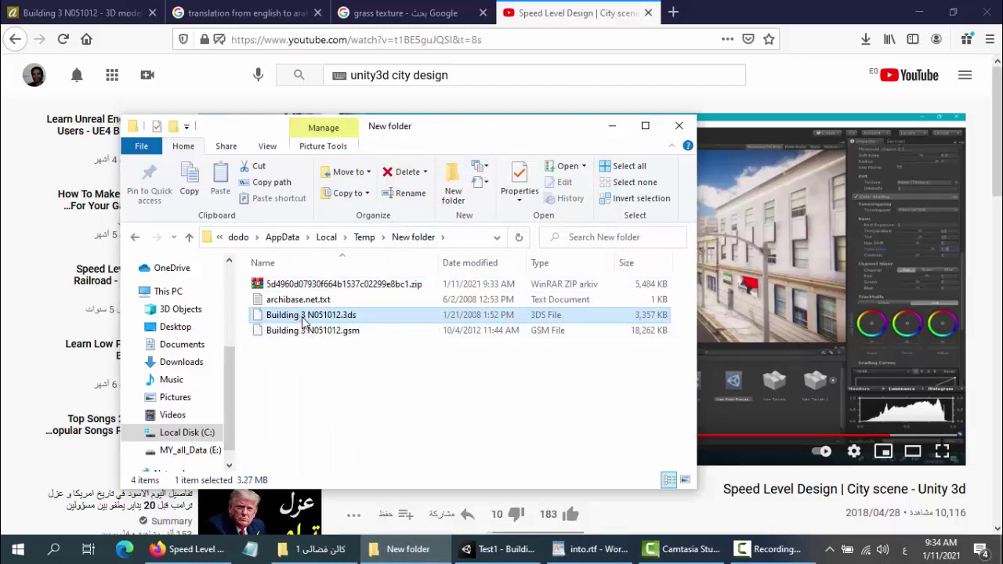
left_click_drag(301, 318, 506, 547)
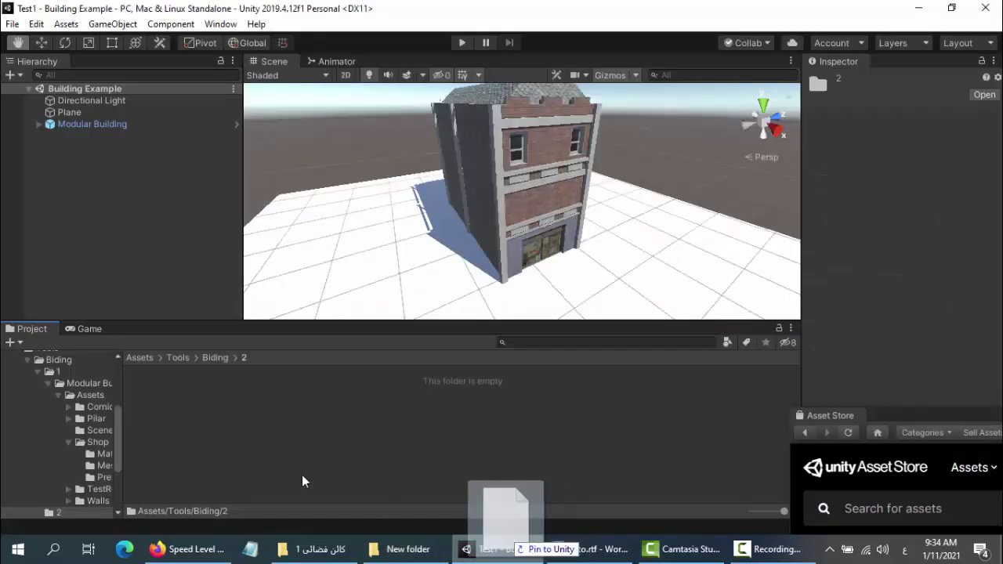
left_click_drag(303, 475, 221, 428)
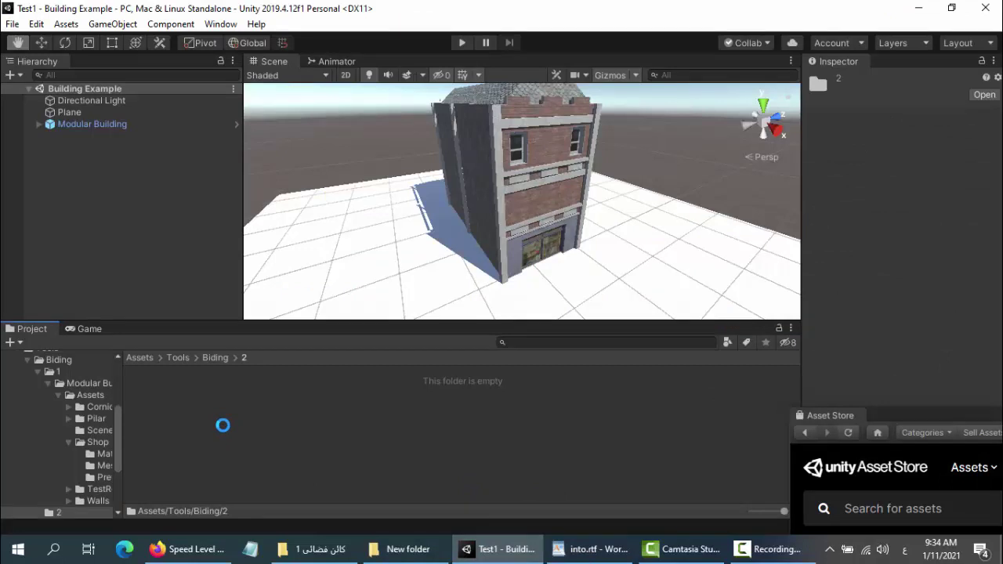
left_click_drag(166, 388, 352, 255)
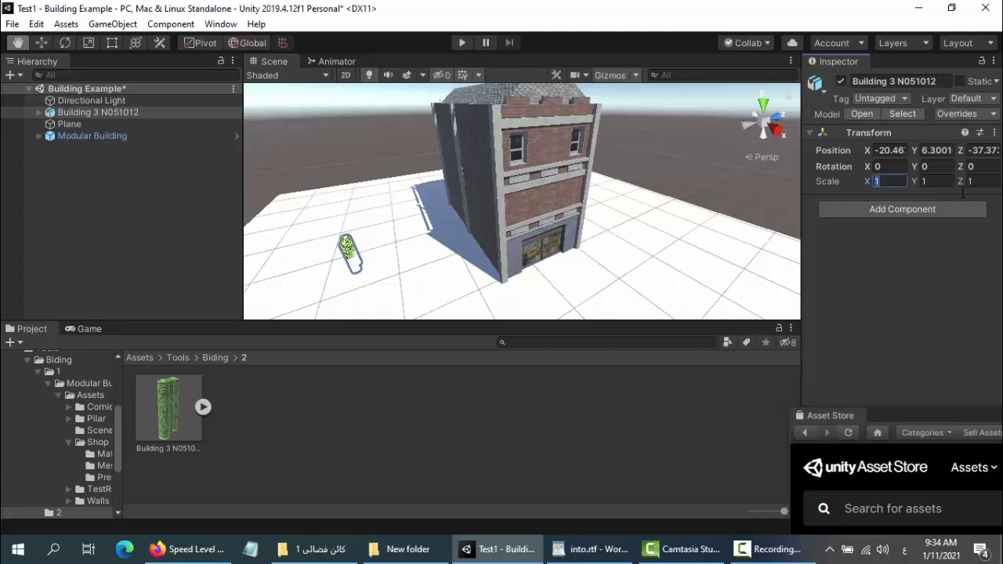
Step: Set the scale of the Building 3 N051012 model to 3 in X, 33 in Y and 33 in Z
type("3")
key("Tab")
type("33")
key("Tab")
type("3")
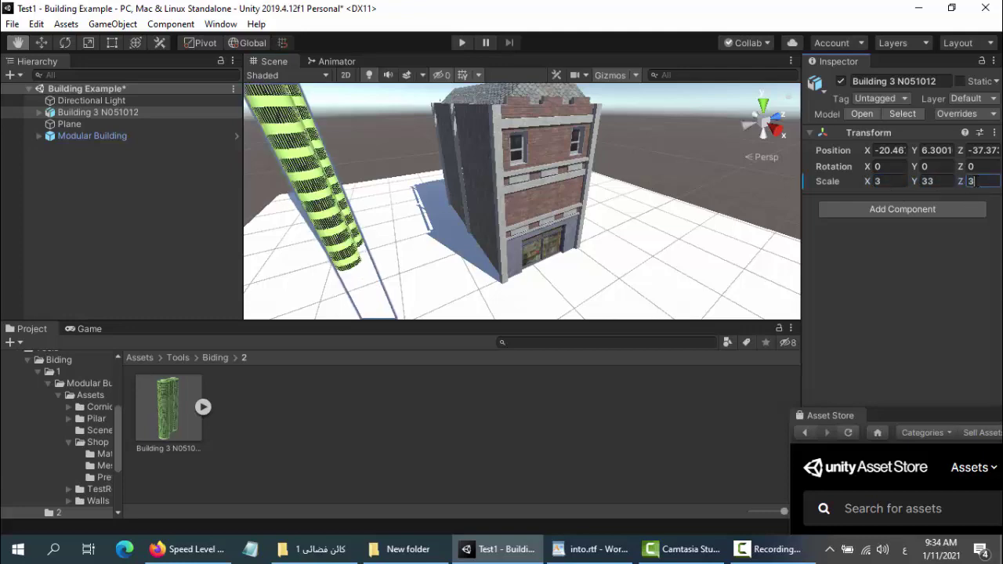
type("3")
scroll(396, 219, "down", 3)
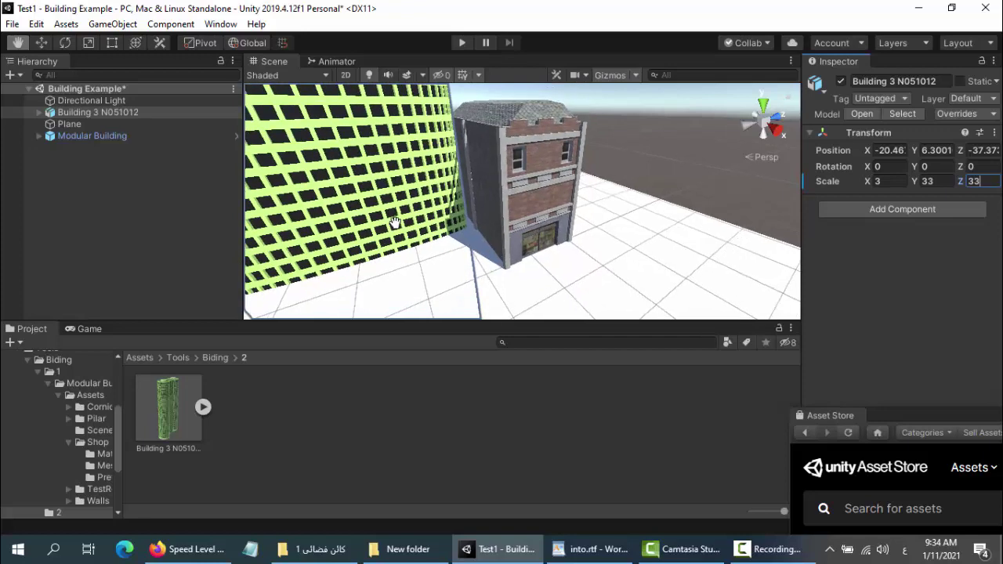
scroll(529, 224, "up", 2)
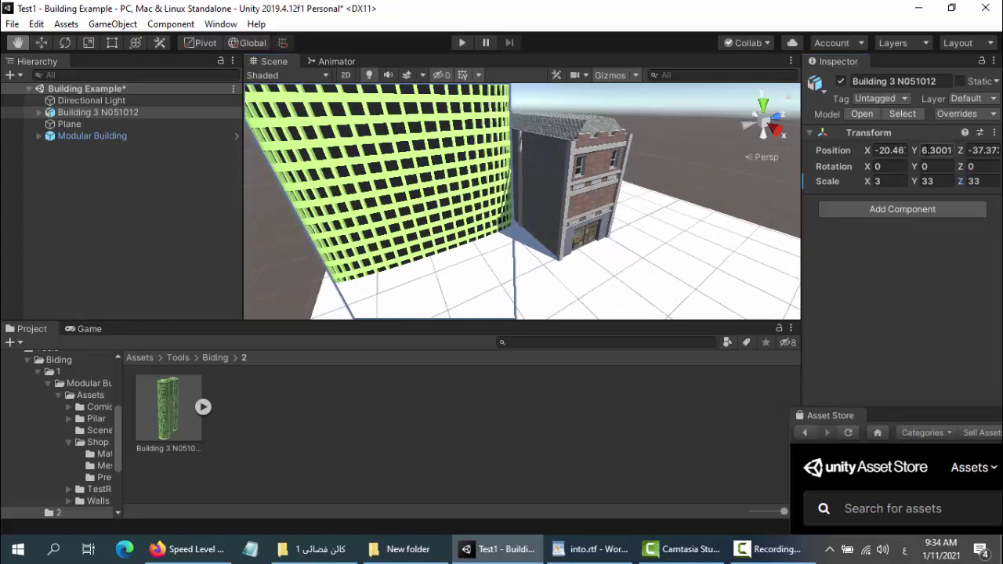
Step: Raise the Building 3 N051012 tower to a Y position of 105.3 so its base rests on the plane
left_click(925, 150)
left_click_drag(919, 155, 30, 181)
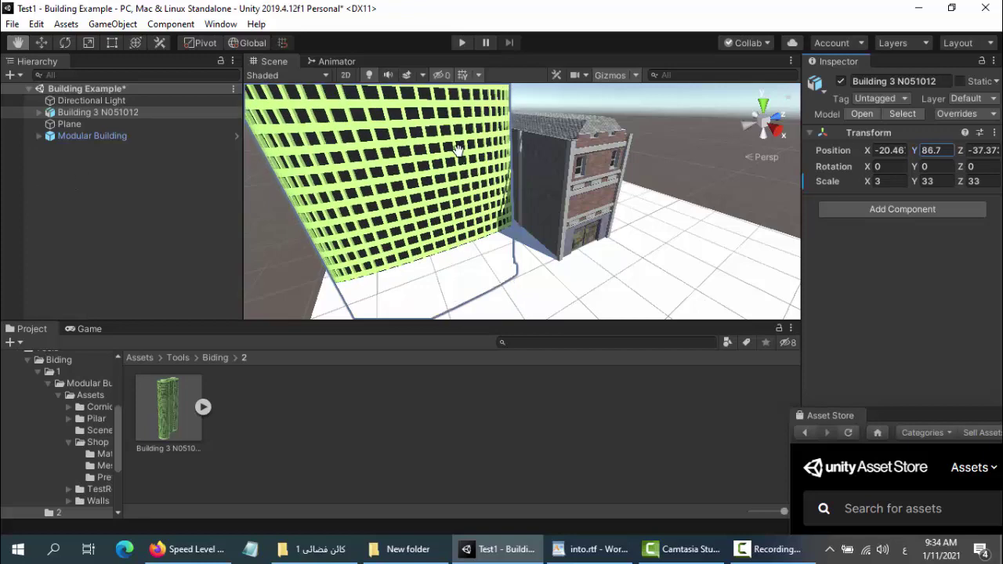
left_click_drag(459, 149, 798, 174, "alt")
left_click_drag(916, 151, 384, 149)
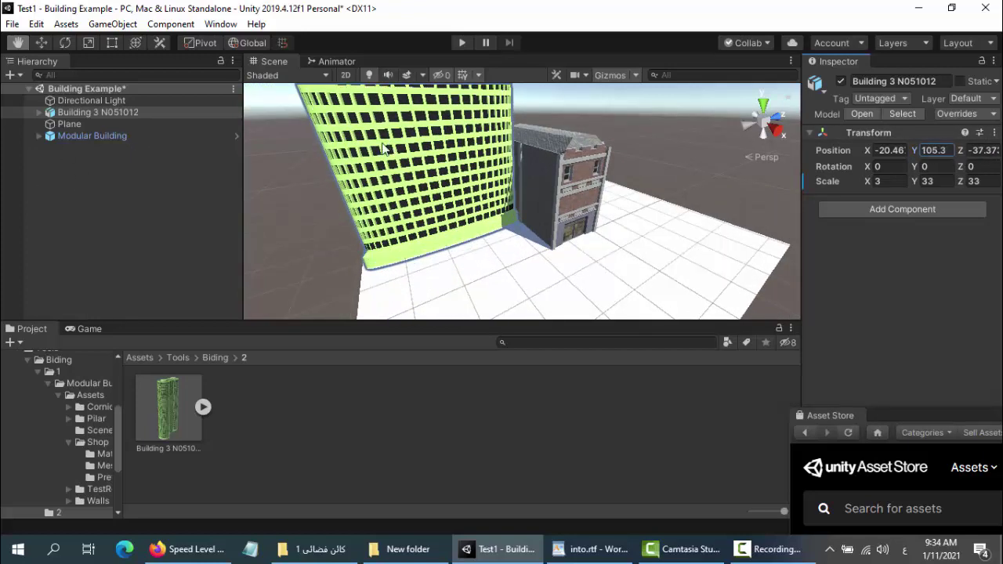
left_click(39, 263)
Step: Set the X scale of Building 3 N051012 to 33 and inspect the tower's roof and facade
left_click_drag(302, 202, 346, 193)
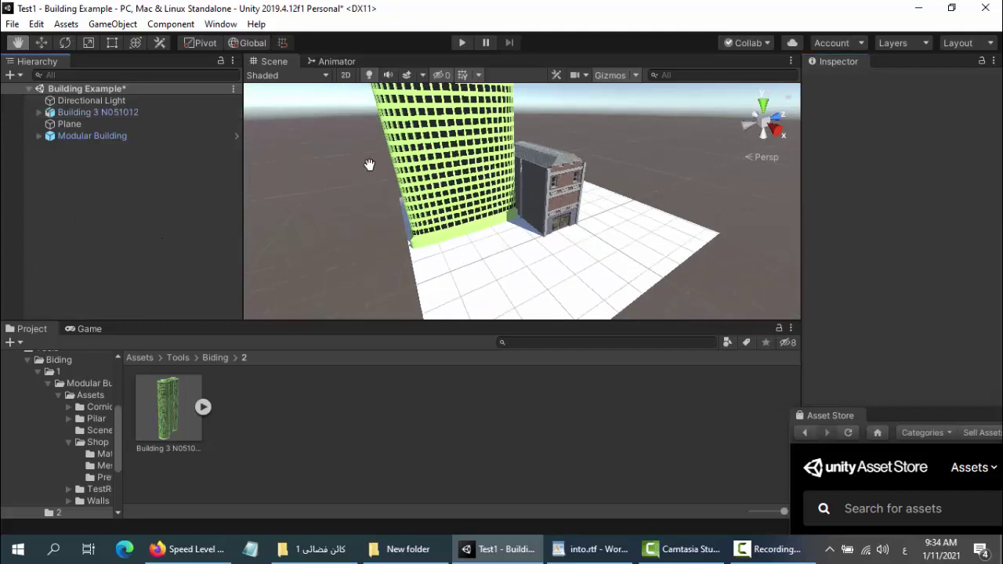
scroll(369, 164, "up", 3)
scroll(445, 233, "down", 6)
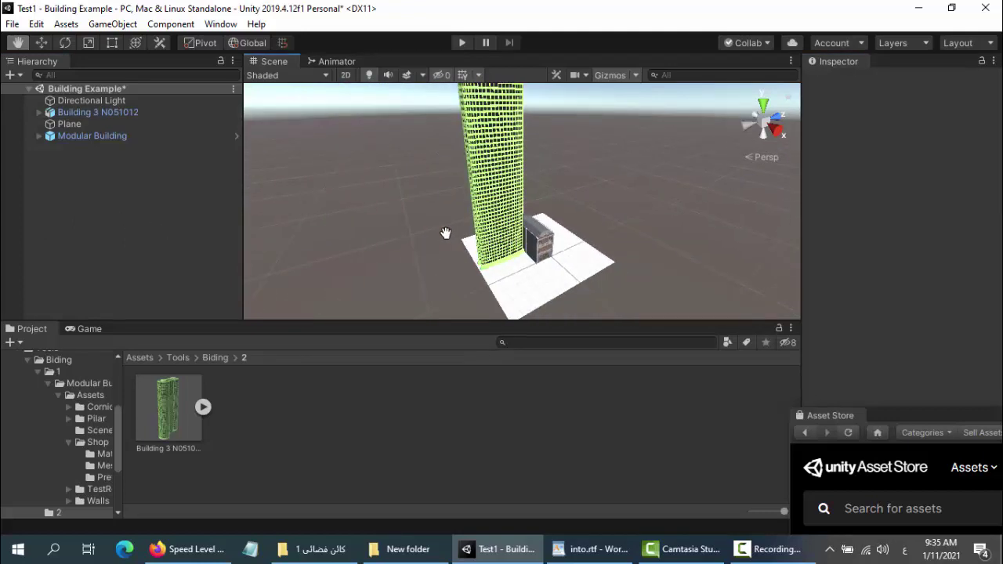
scroll(445, 233, "up", 5)
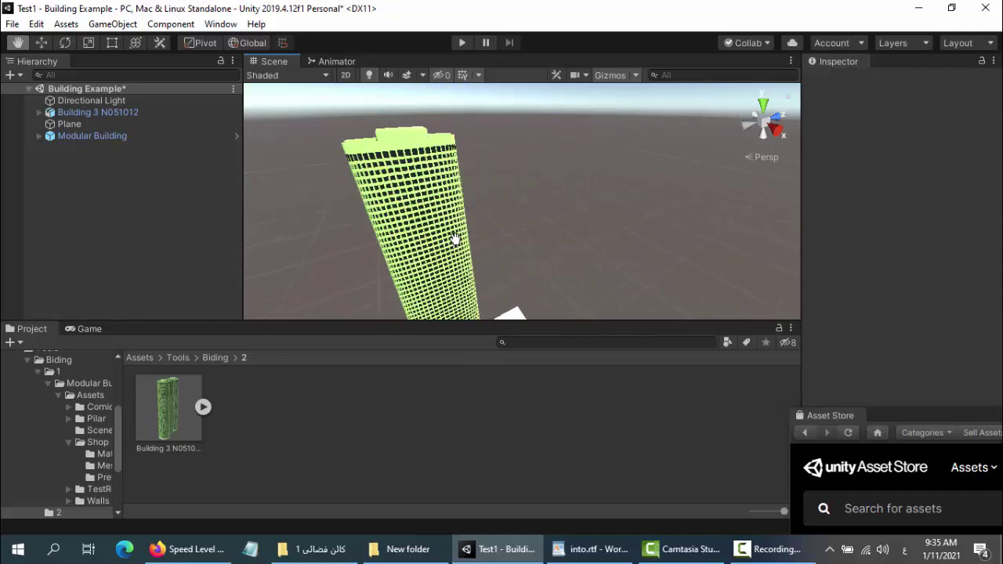
mouse_move(455, 239)
left_mouse_down("alt")
mouse_move(638, 260)
mouse_move(645, 252)
mouse_move(439, 243)
left_mouse_up("alt")
left_click(110, 115)
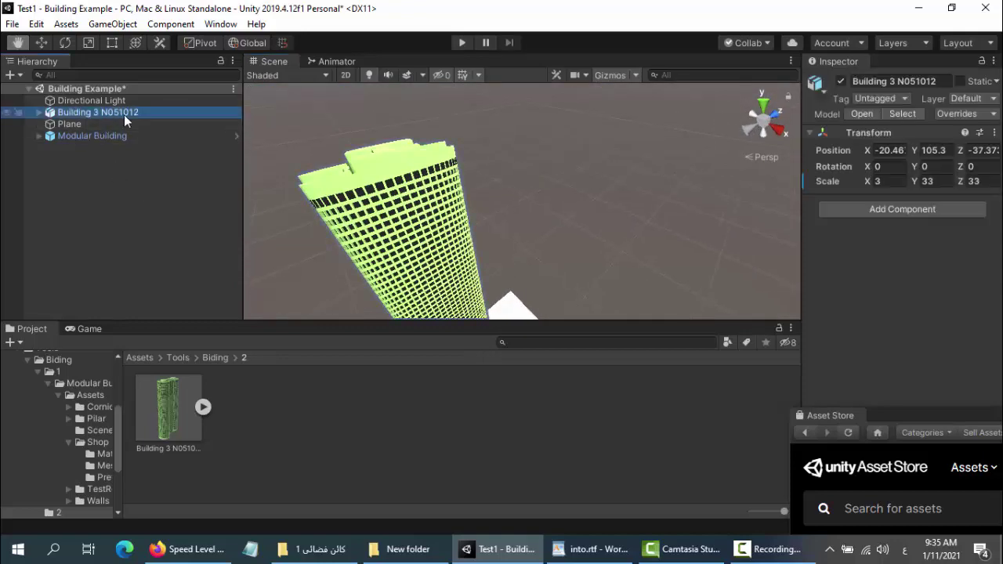
left_click(890, 181)
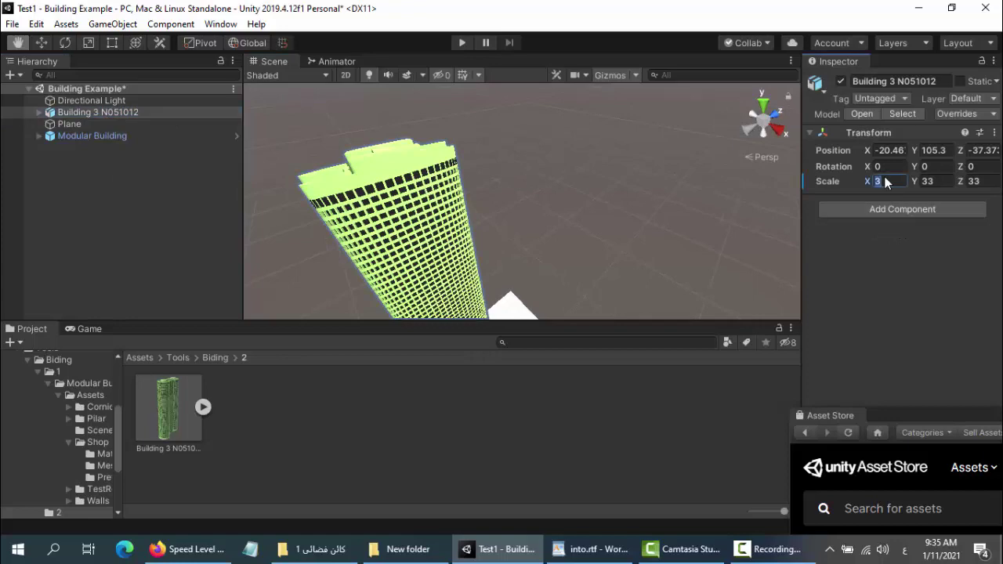
type("33")
left_click(153, 248)
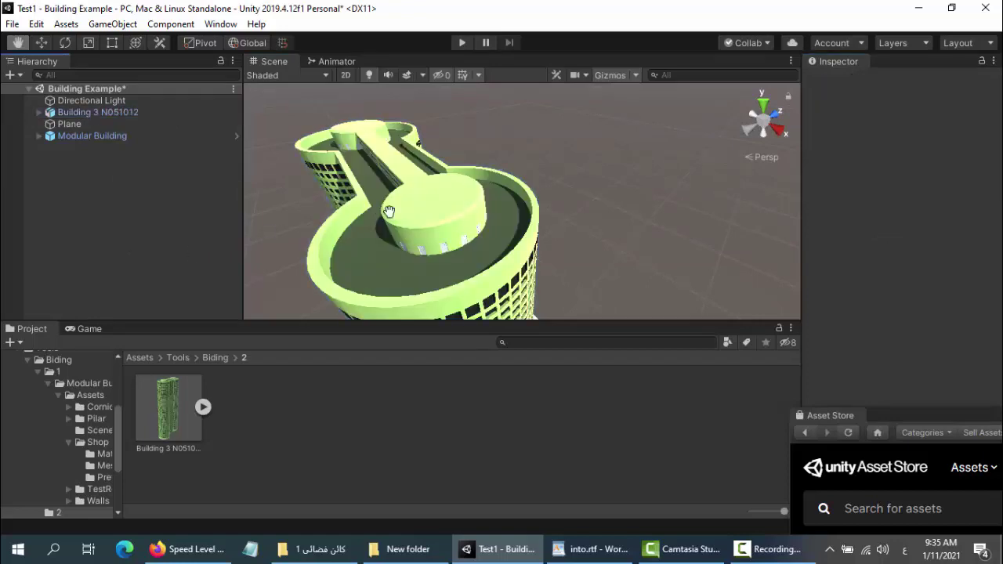
left_click_drag(369, 227, 490, 196, "alt")
scroll(41, 412, "up", 3)
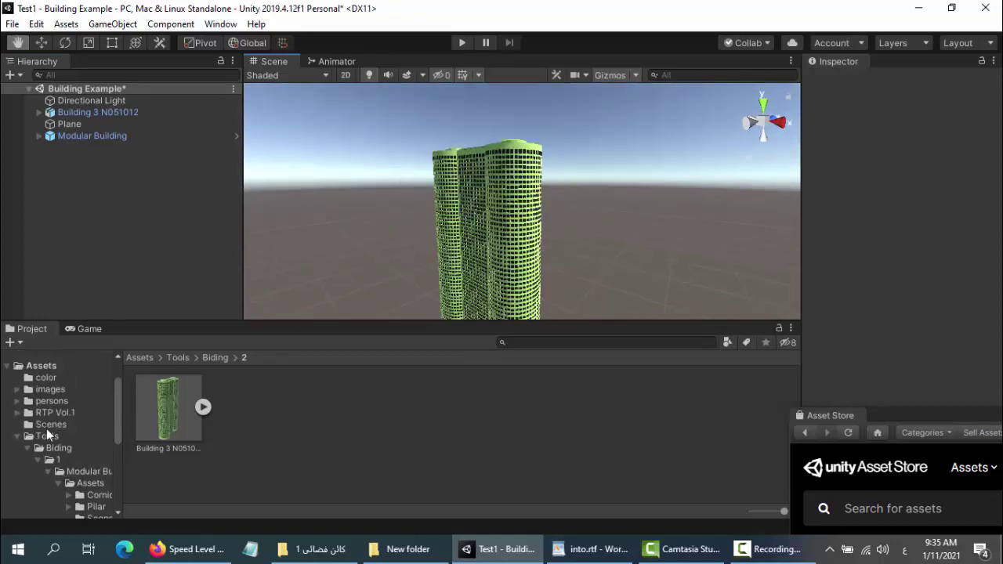
Step: Open SampleScene from Assets/Scenes, discarding the changes made to the Building Example scene
left_click(18, 437)
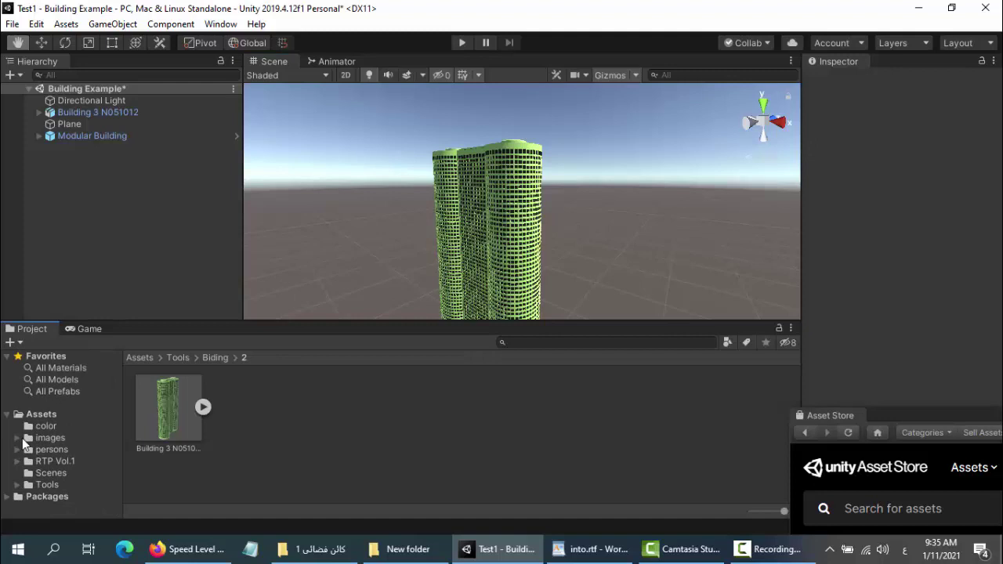
left_click(64, 475)
left_click(183, 397)
double_click(183, 397)
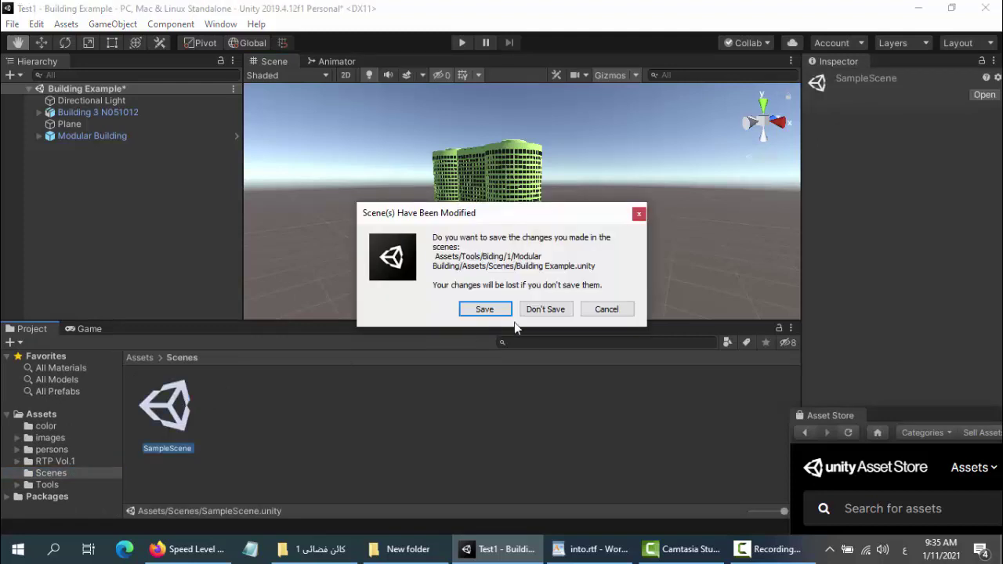
left_click(546, 309)
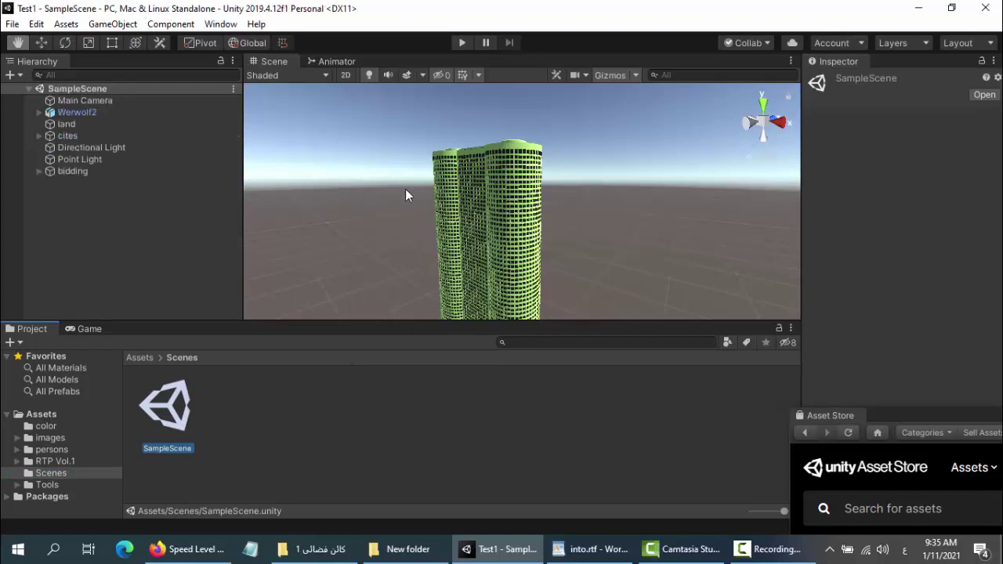
Step: Examine the bidding object among the streets, checking the city design video in Firefox before returning to Unity
double_click(80, 171)
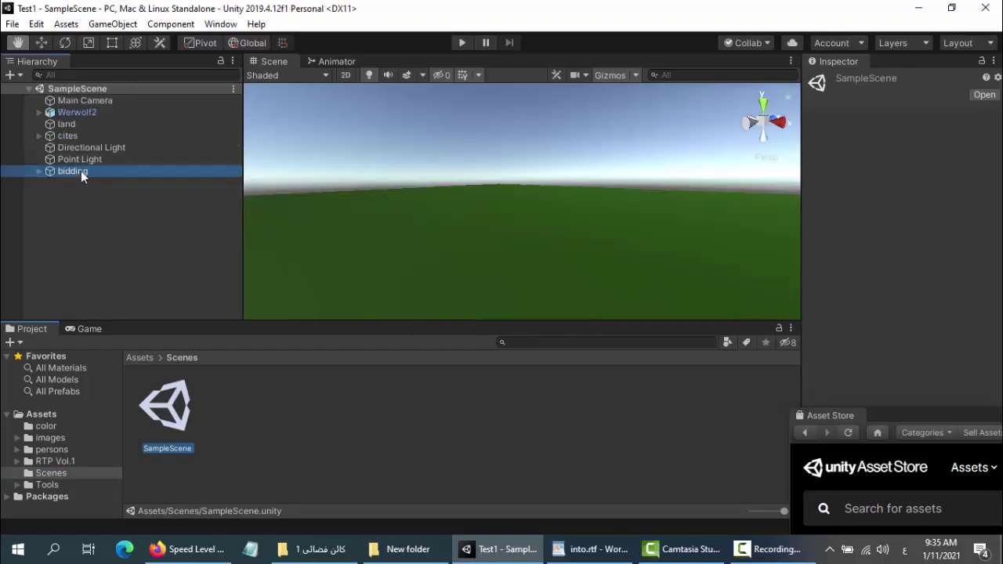
left_click_drag(504, 217, 477, 209, "alt")
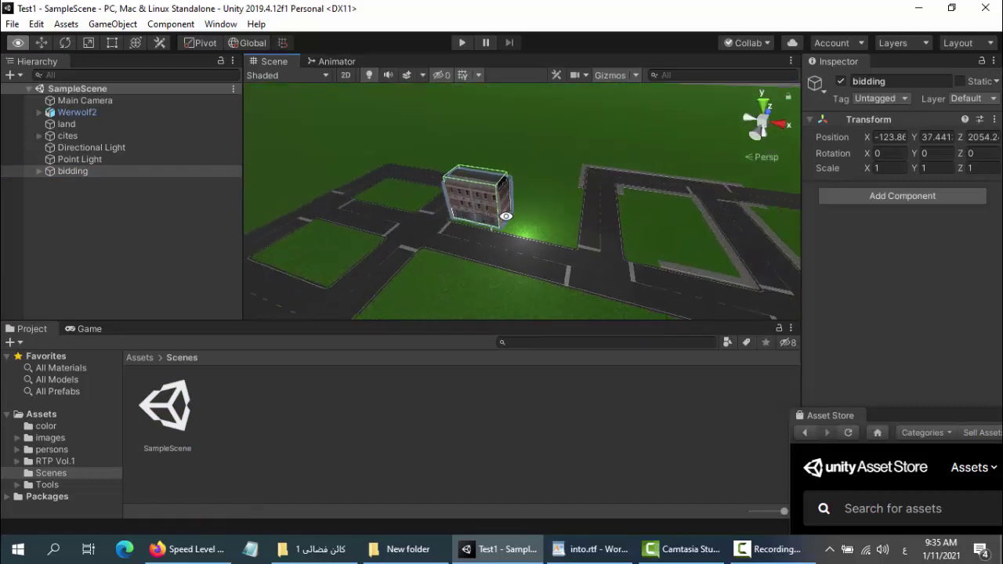
left_click(189, 549)
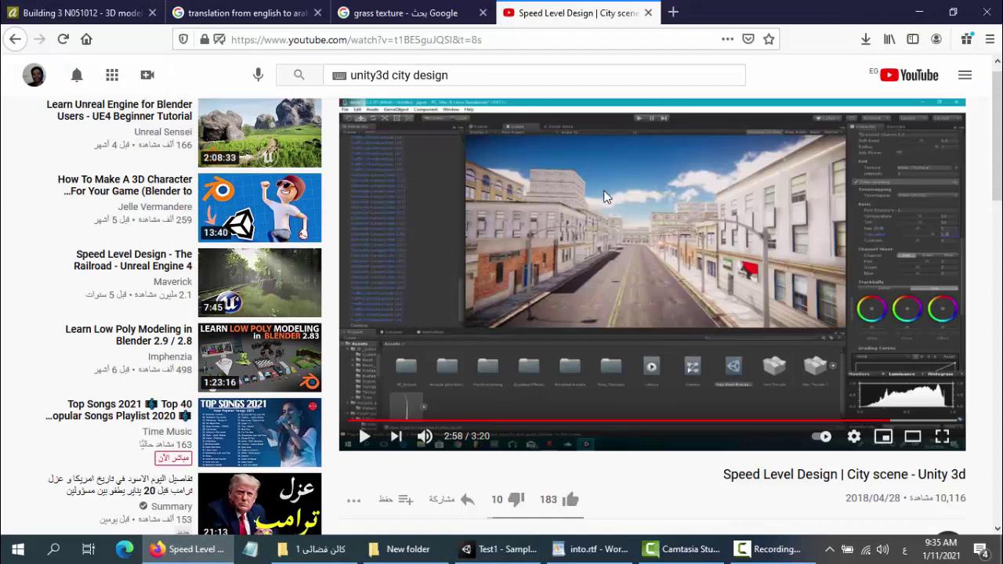
mouse_move(577, 247)
left_click(501, 550)
left_click_drag(460, 273, 560, 250, "alt")
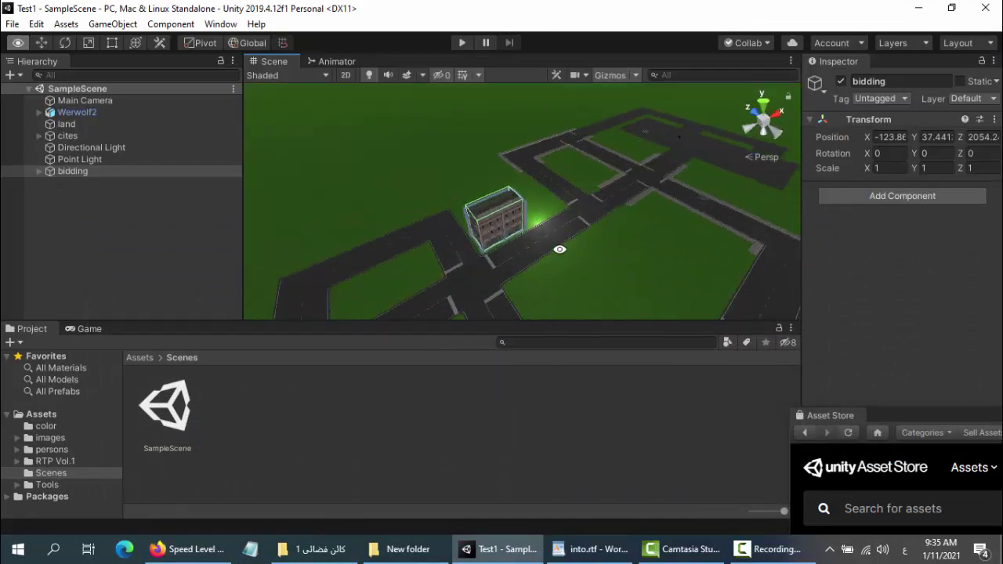
key("Right")
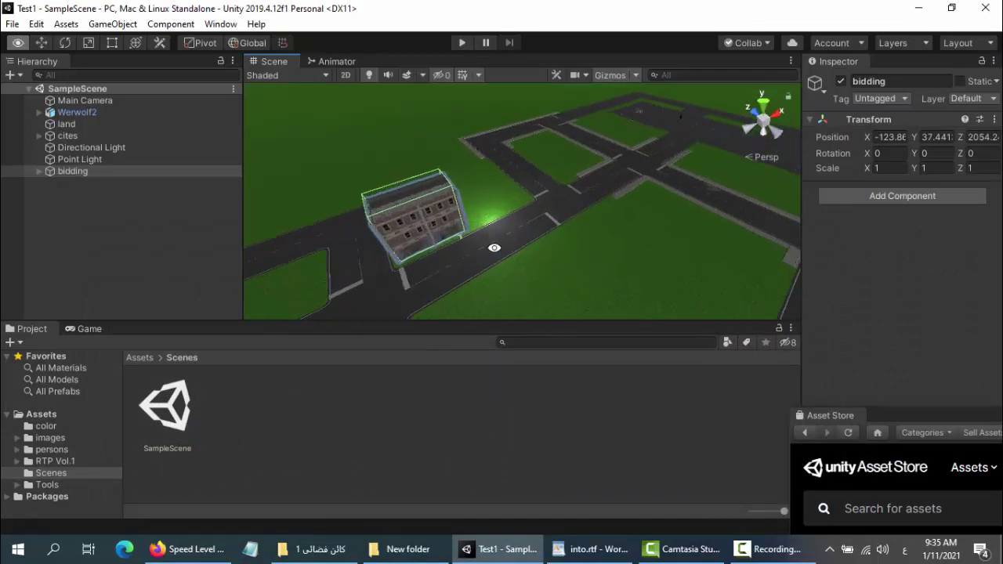
key("Down")
key("Down")
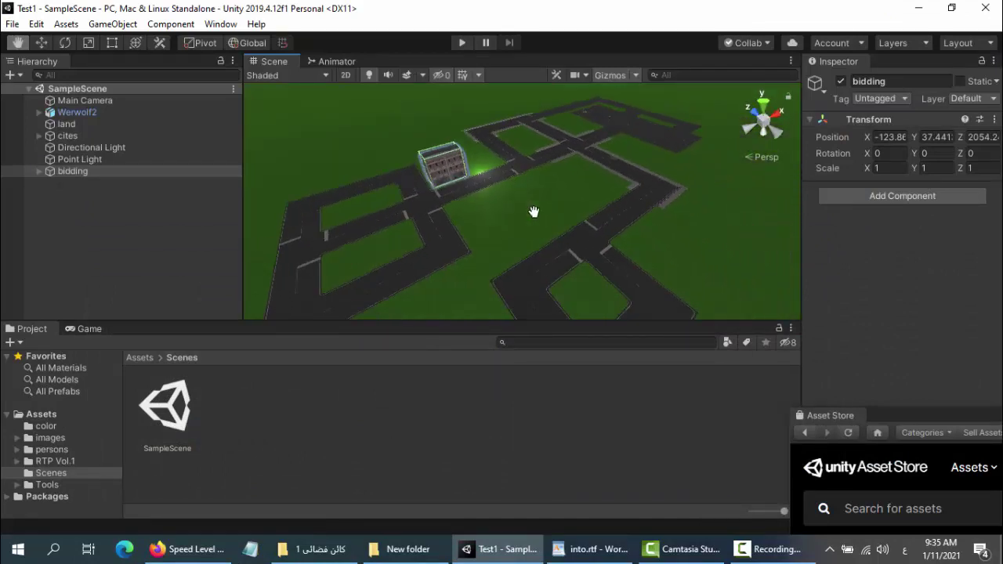
Step: Enable the Mesh Renderer of the Cube under bidding to inspect the block, and disable it again
left_click(39, 171)
left_click(96, 182)
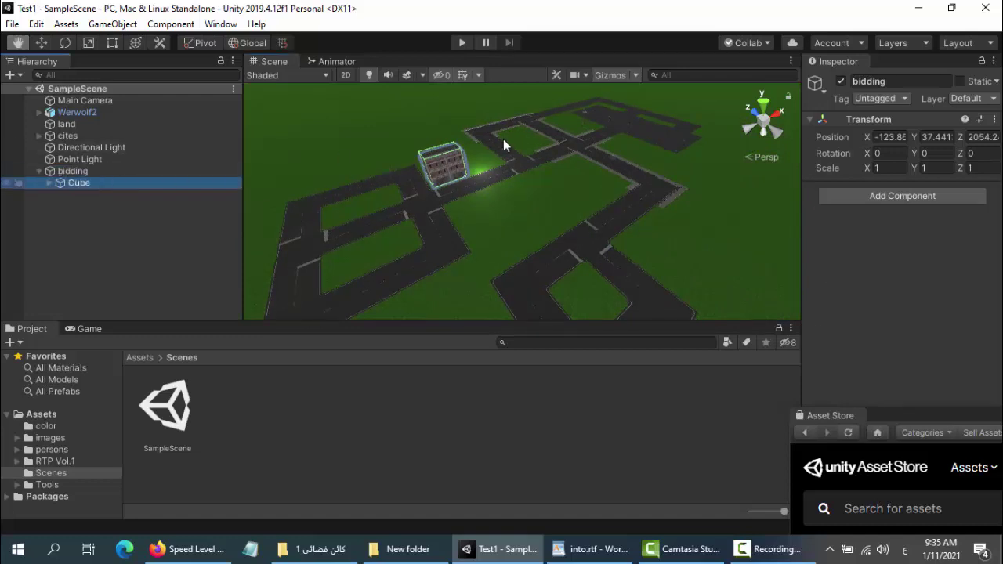
left_click(43, 43)
left_click(837, 227)
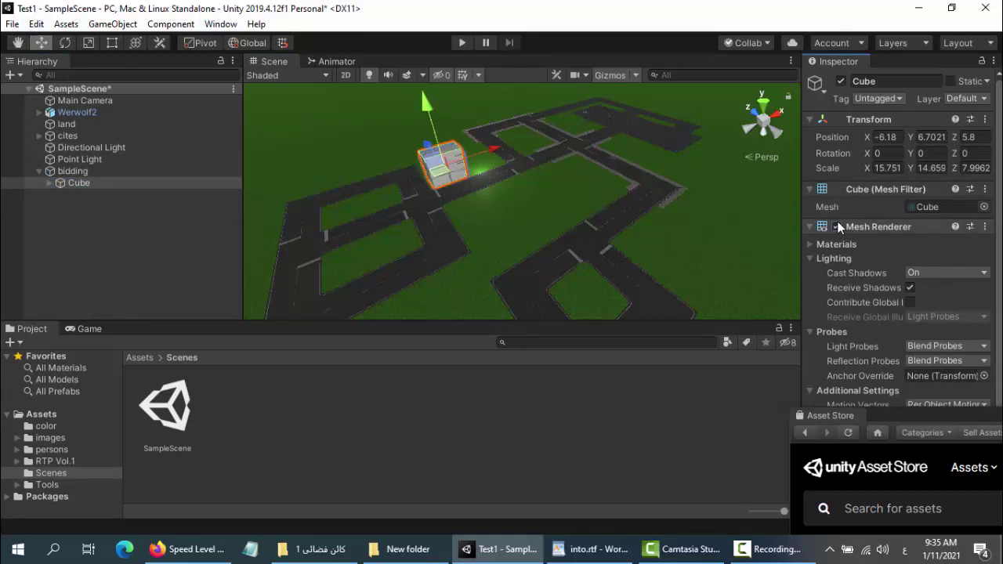
scroll(369, 215, "up", 2)
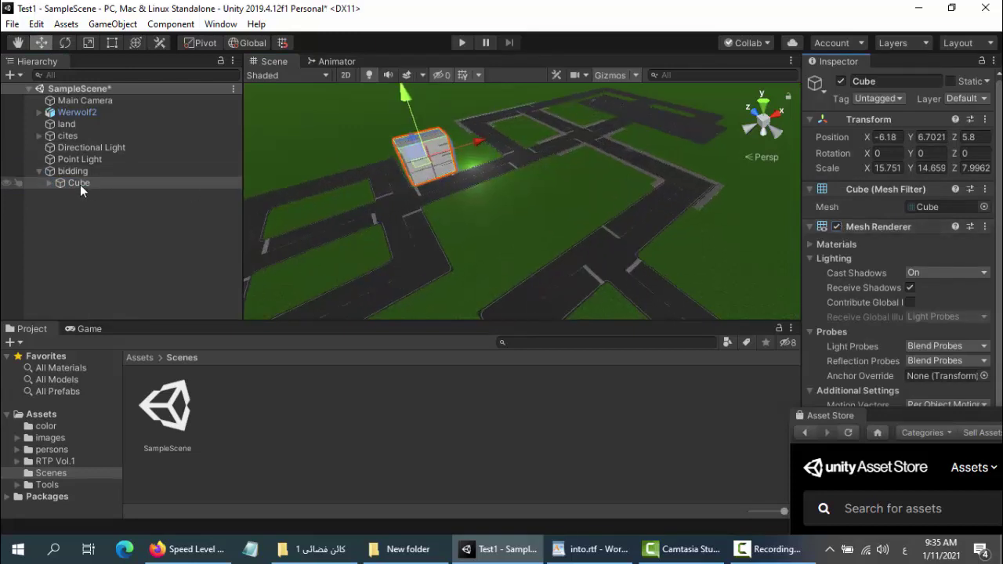
double_click(80, 184)
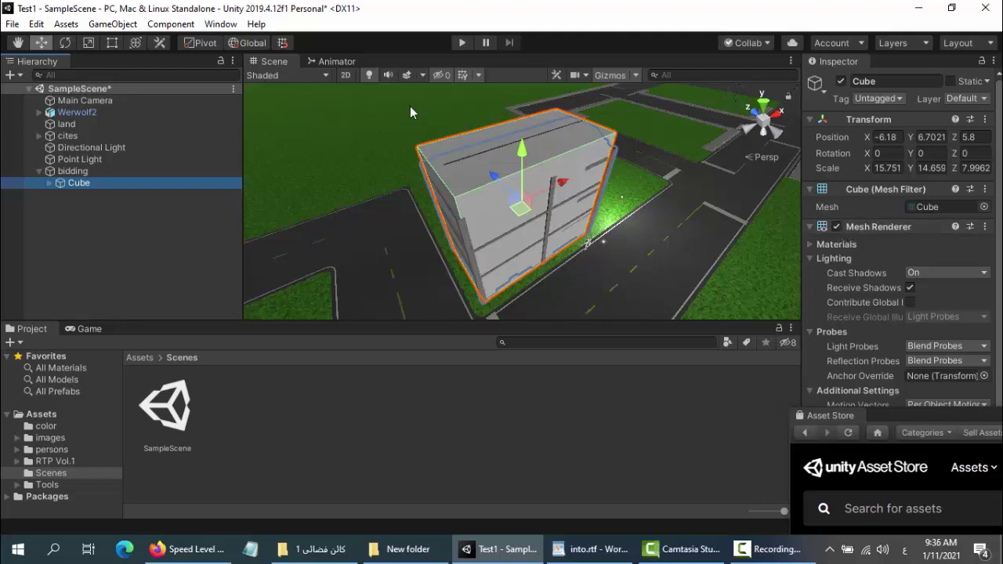
left_click(836, 227)
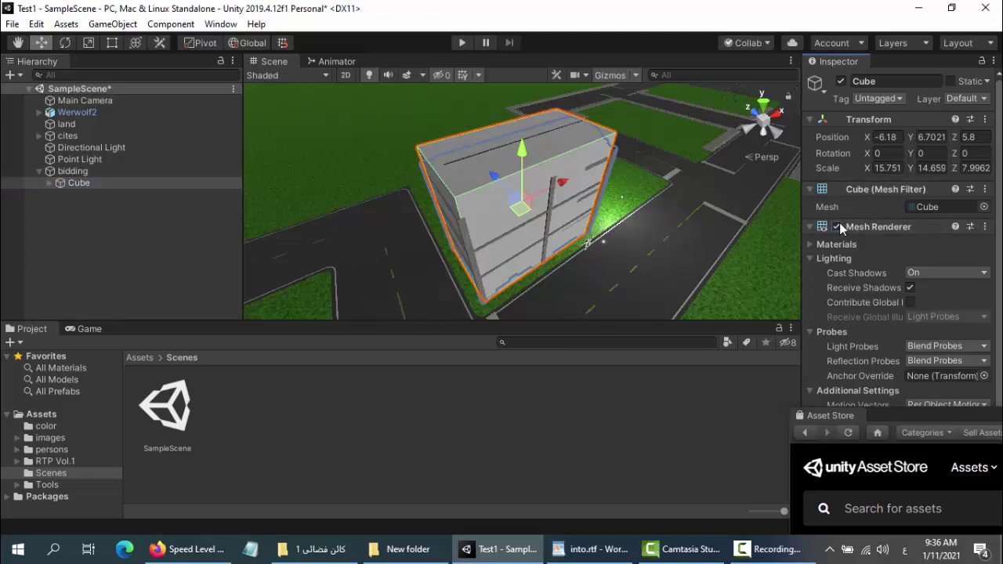
Step: Examine the building's placement beside the roads and switch to Firefox to compare it with the city scene video
scroll(551, 189, "down", 2)
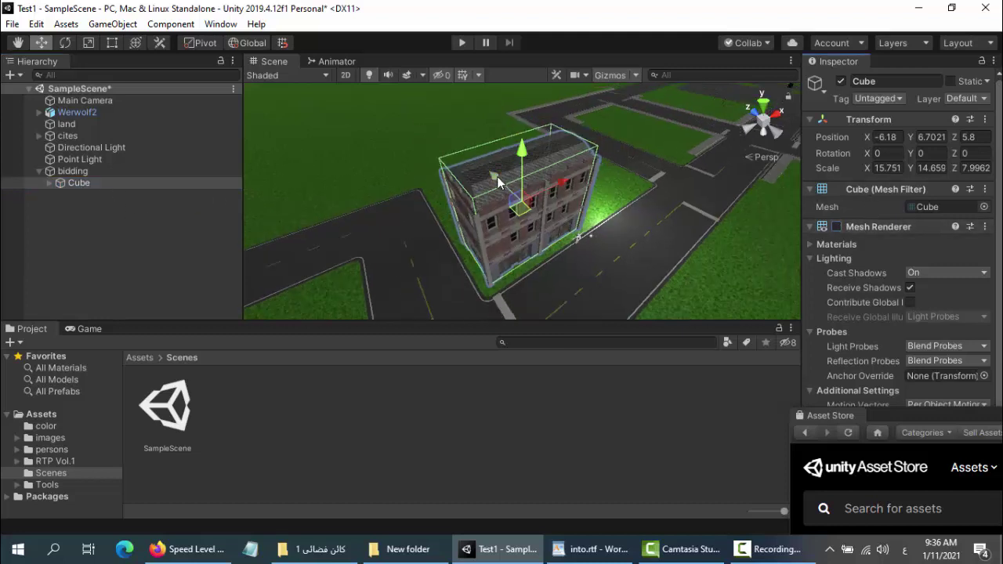
scroll(497, 180, "down", 1)
scroll(492, 188, "down", 1)
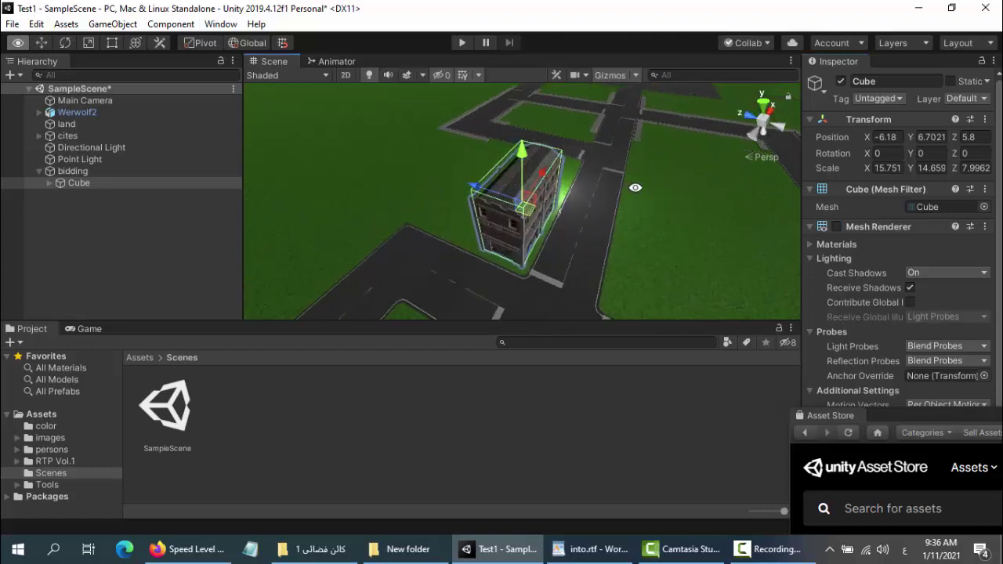
scroll(556, 196, "down", 1)
left_click(17, 44)
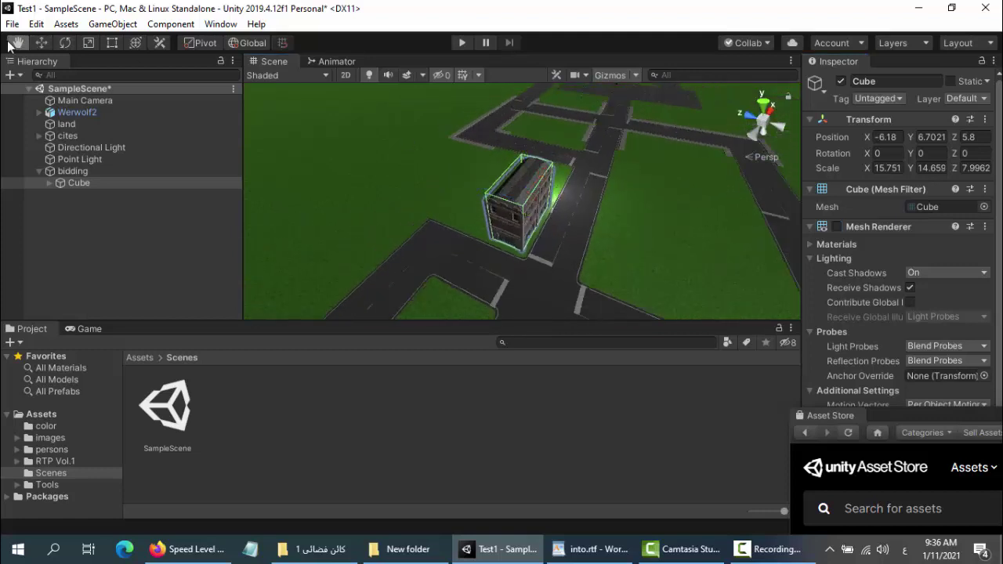
left_click_drag(541, 219, 509, 217)
left_click(195, 554)
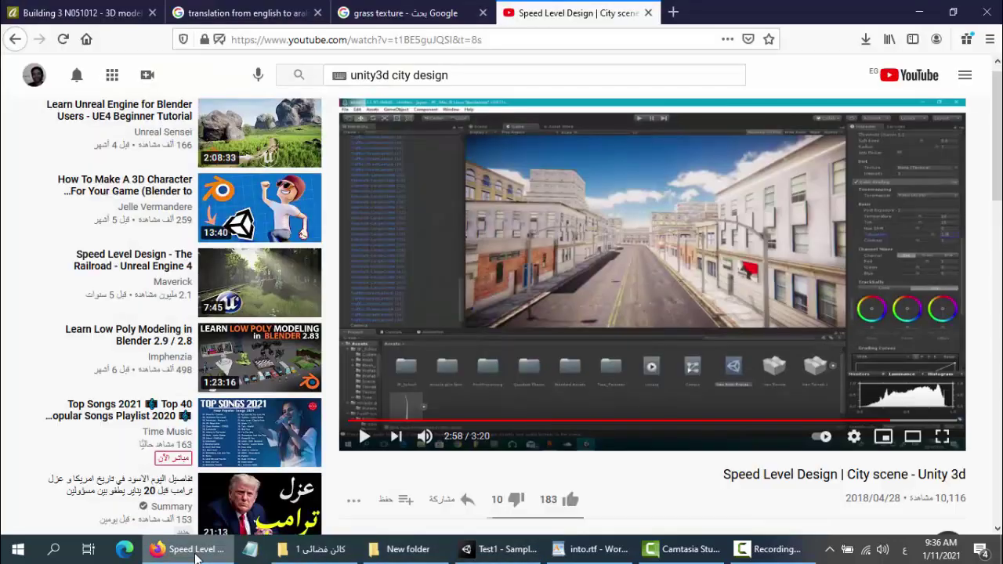
mouse_move(552, 227)
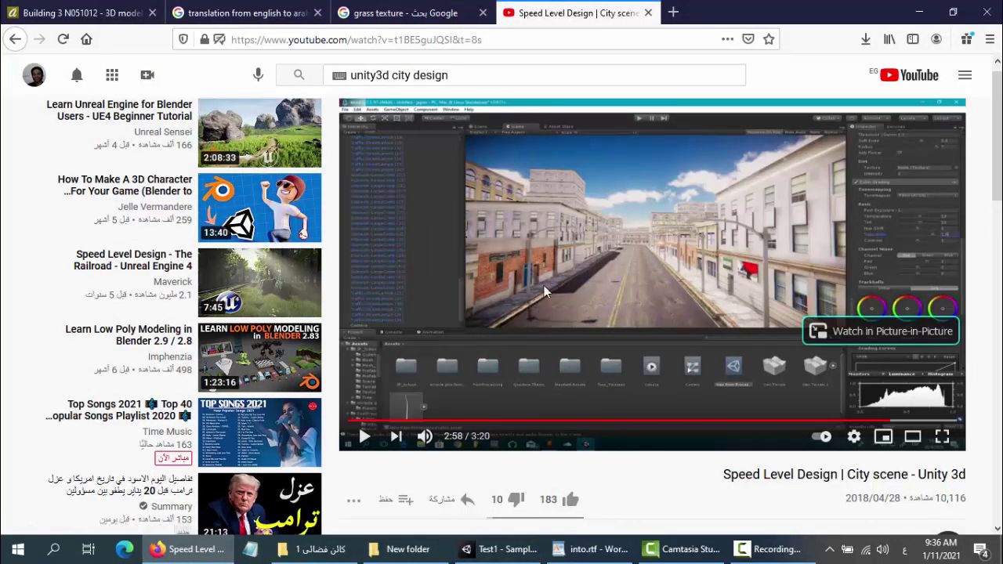
Step: Switch back to Unity and examine the empty grass blocks and roads around the building
key("alt+Tab")
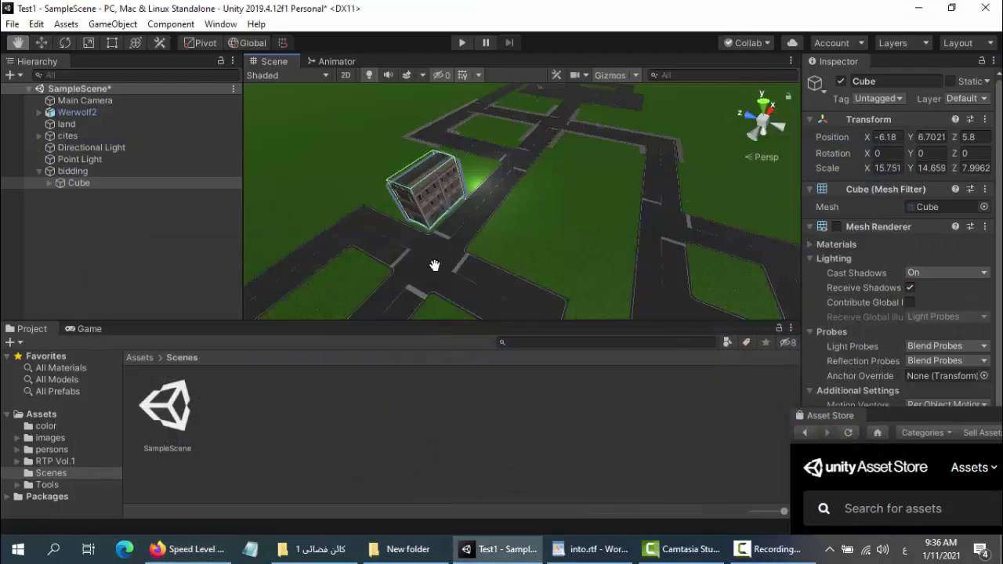
left_click_drag(434, 265, 437, 263)
left_click_drag(614, 178, 408, 235, "alt")
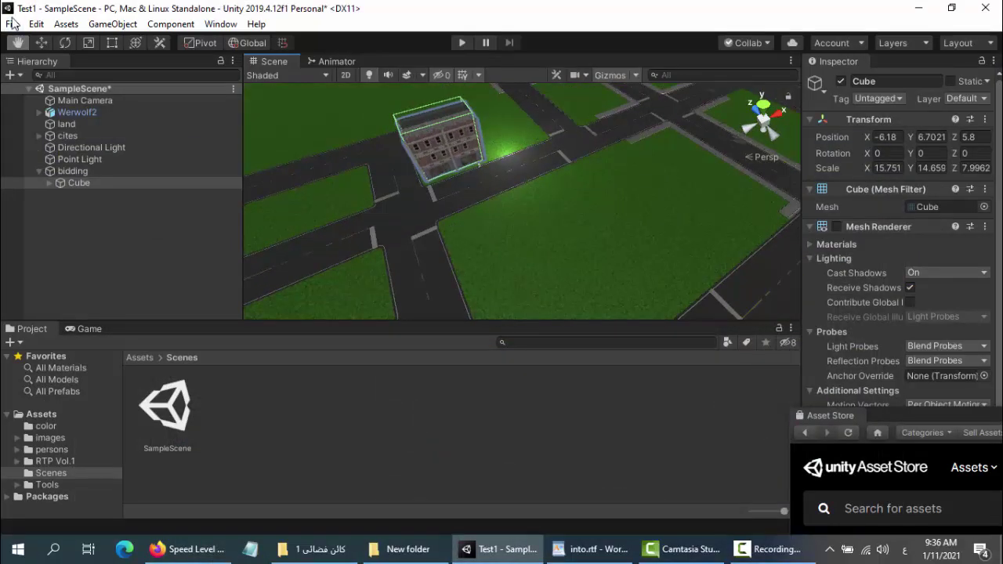
left_click_drag(648, 181, 503, 205)
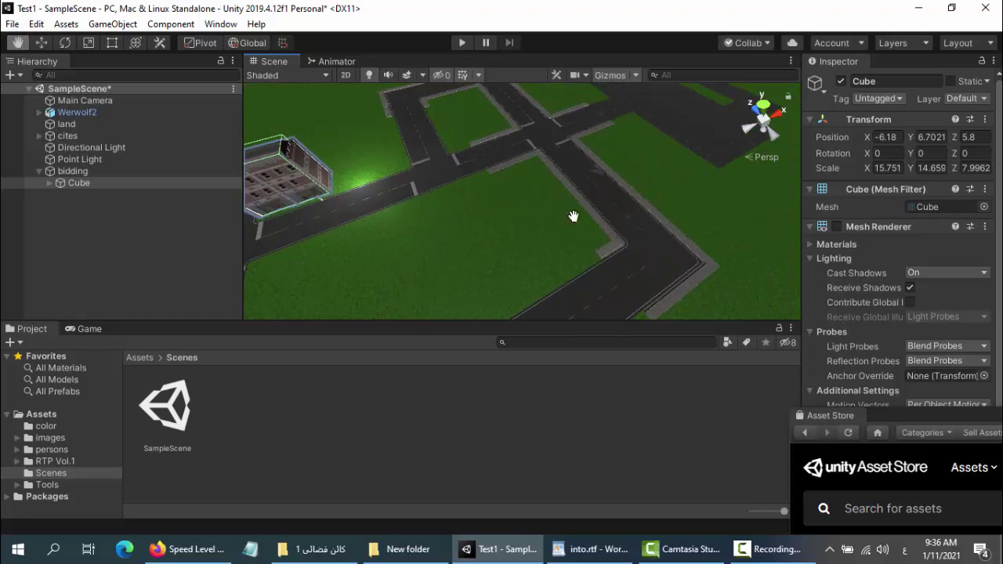
left_click_drag(574, 217, 502, 251)
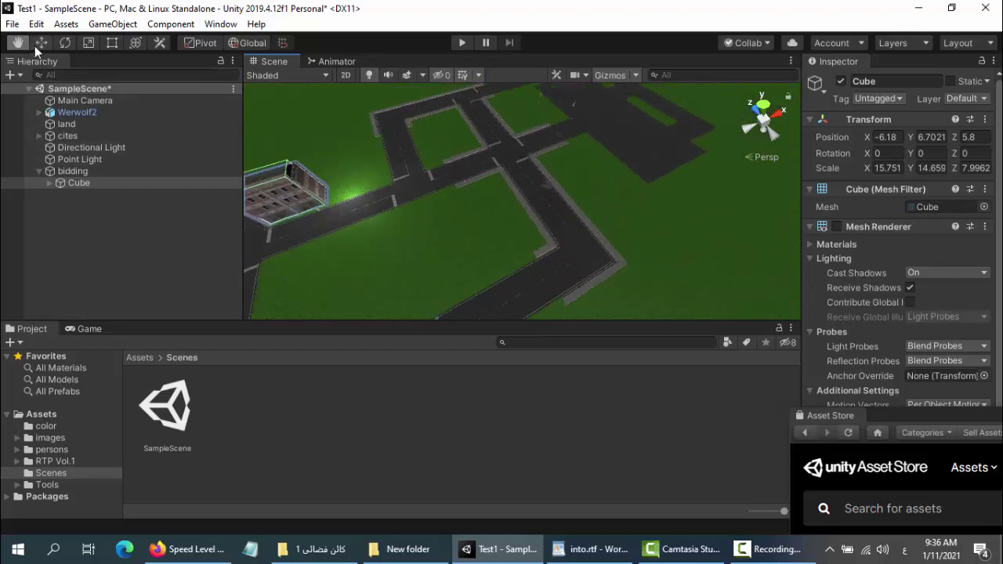
Step: Move the Cube building to the grass block at about X 47.3, Z -21.3 and rotate it to about 275° around Y
left_click_drag(339, 171, 550, 172)
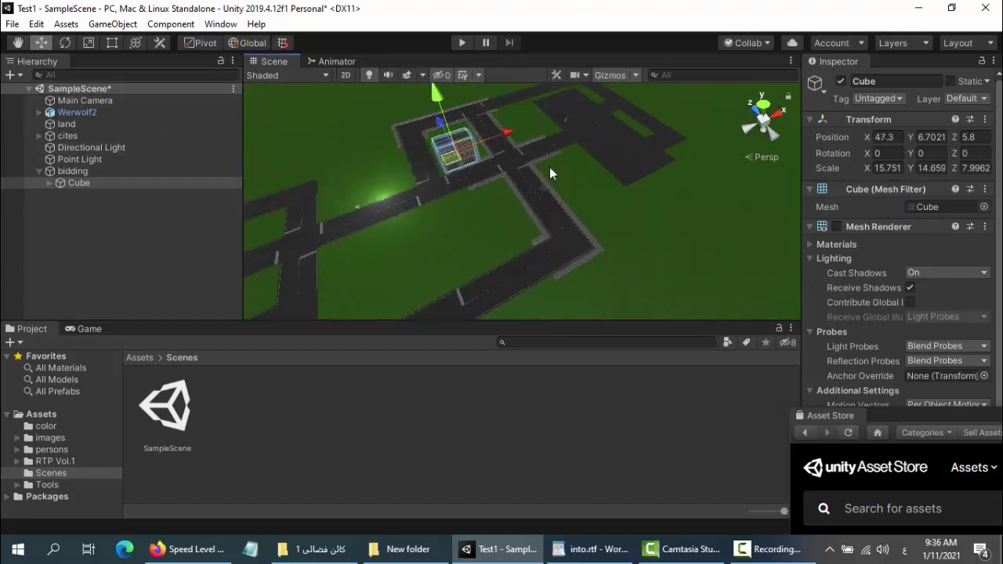
left_click_drag(447, 123, 465, 156)
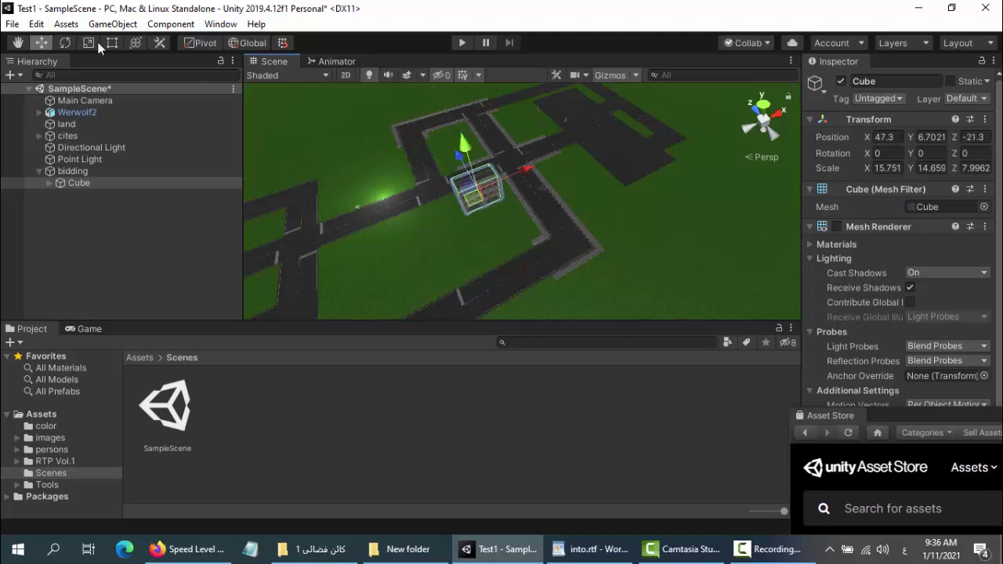
left_click(65, 42)
left_click_drag(517, 226, 321, 155)
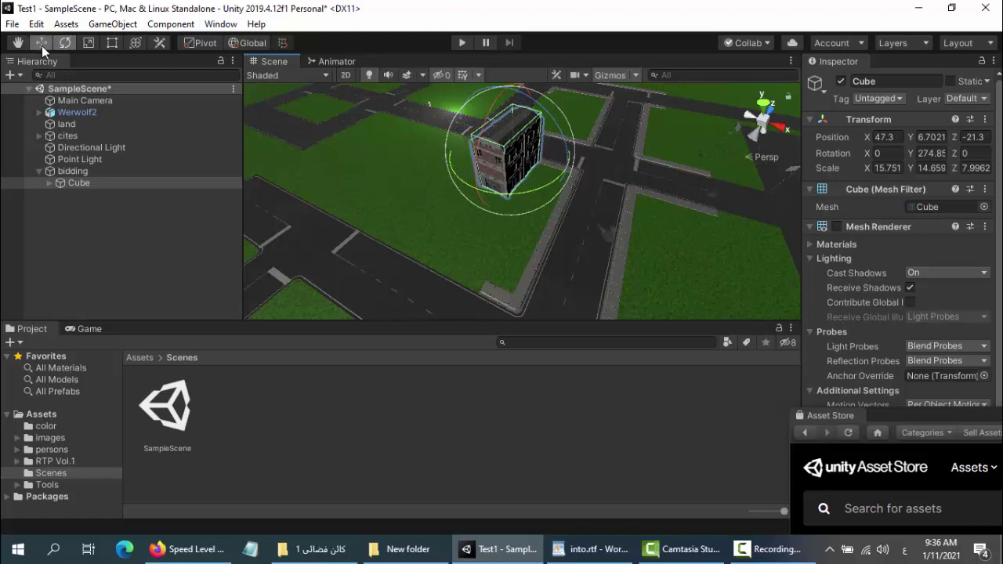
Step: Align the Cube building with the roadside sidewalk at about X 57.7, Z -24.3, with a Y rotation of about 270.3°
left_click(42, 44)
left_click_drag(569, 167, 599, 182)
left_click_drag(570, 132, 557, 141)
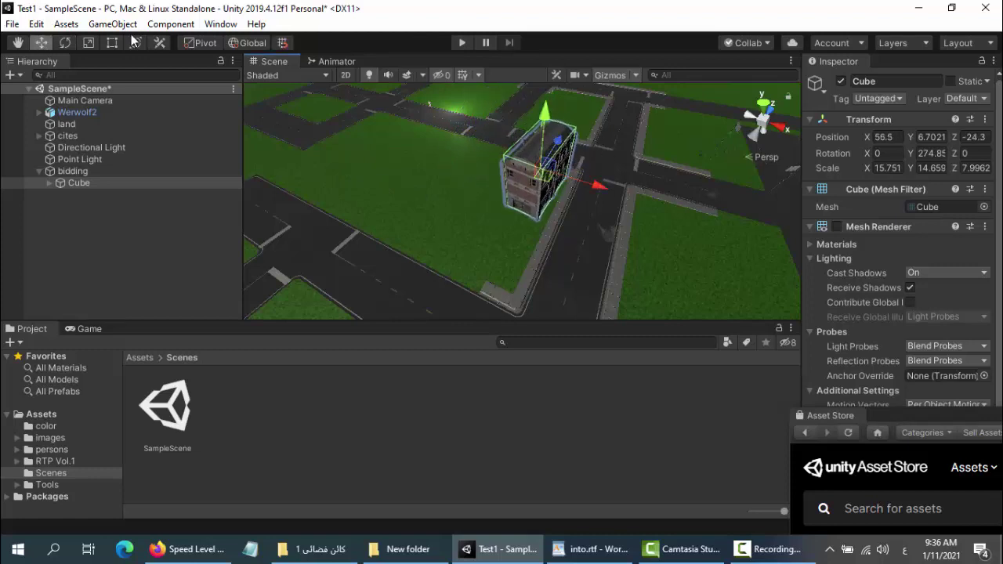
left_click(65, 43)
left_click_drag(552, 220, 350, 110)
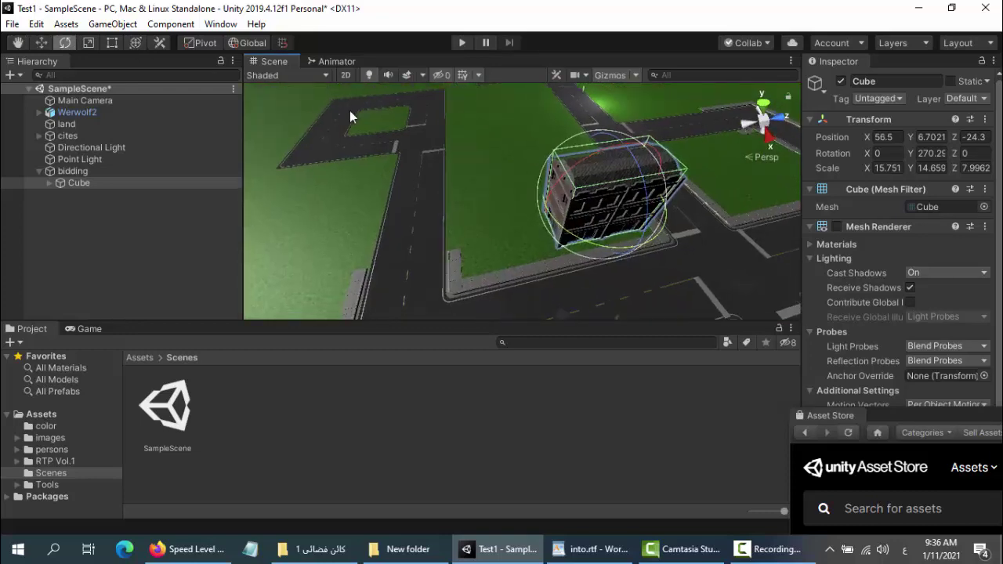
left_click(37, 44)
left_click_drag(637, 251, 640, 259)
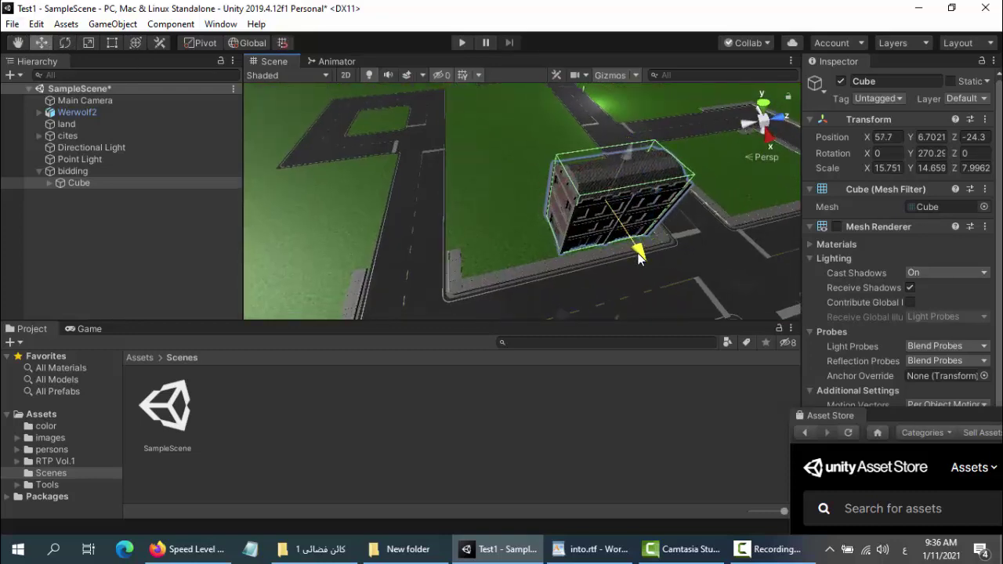
Step: Duplicate the Cube building and place the copy directly beside the original along the same sidewalk
right_click(90, 185)
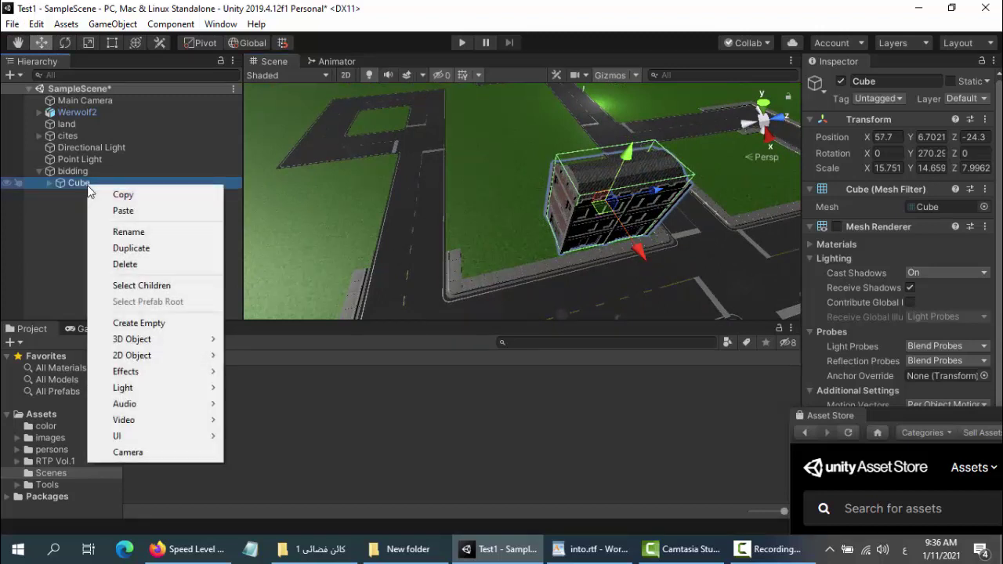
left_click(139, 244)
left_click_drag(660, 194, 567, 210)
left_click(241, 270)
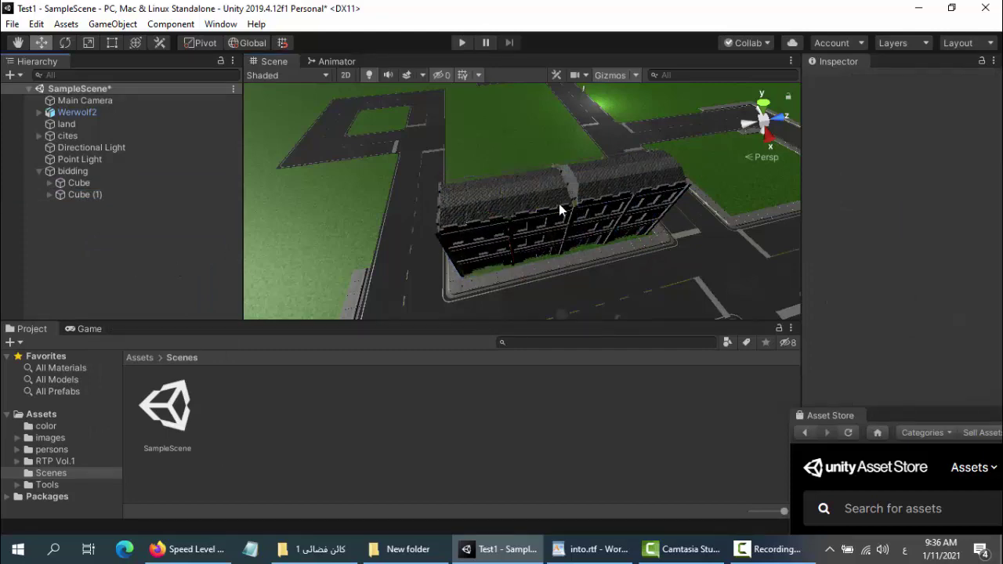
Step: Add a second point light over the street in front of the dark building facades
left_click_drag(545, 166, 196, 216, "alt")
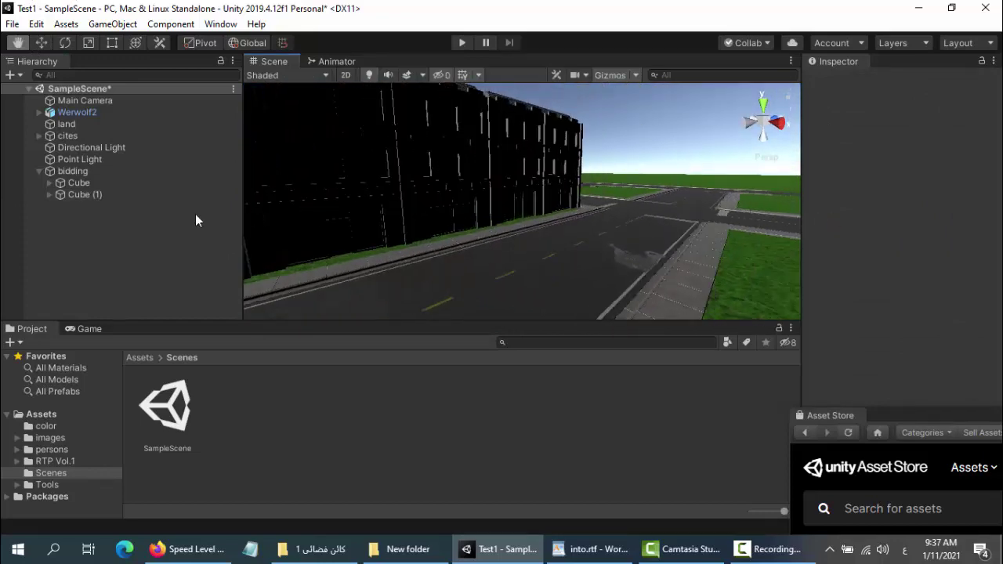
right_click(131, 248)
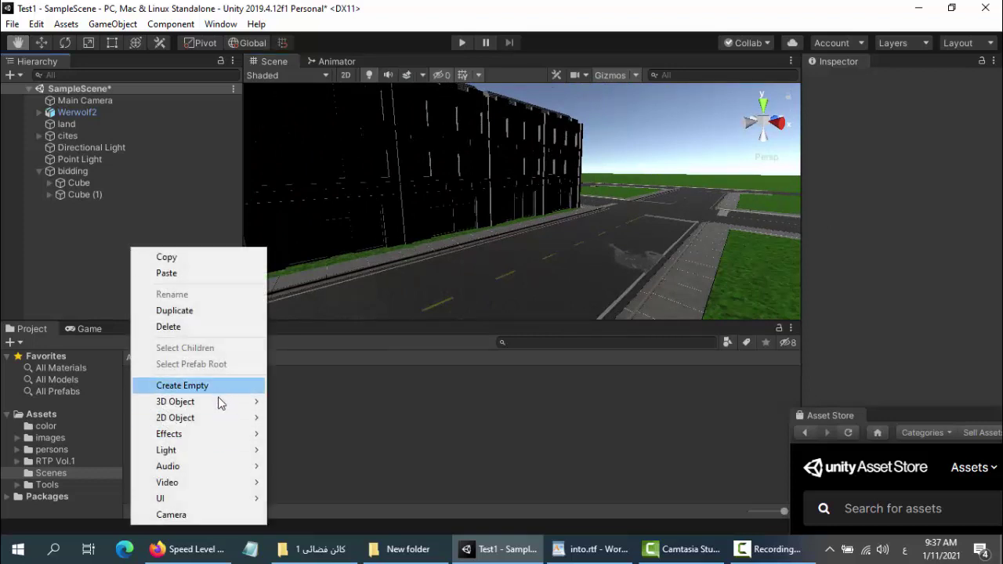
mouse_move(219, 403)
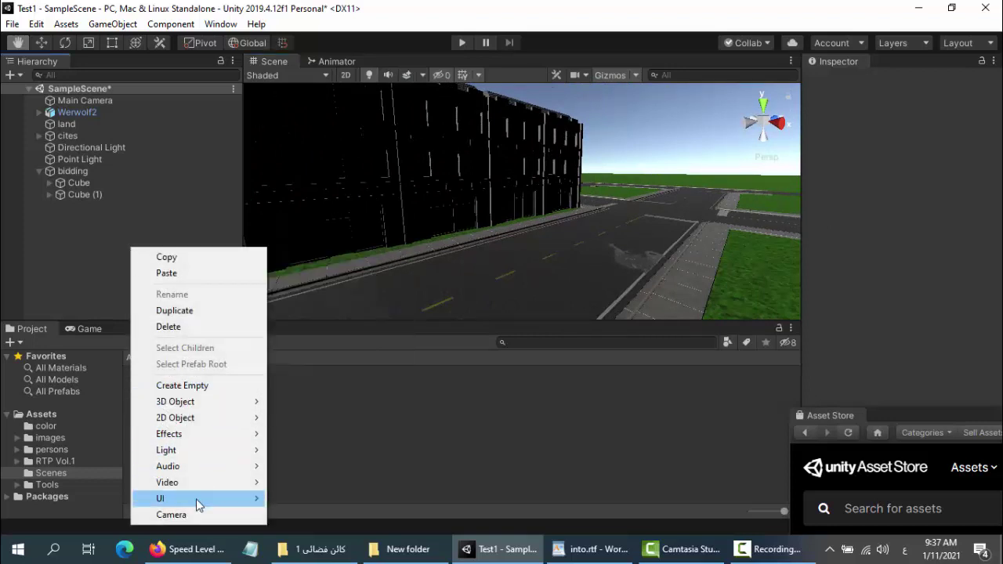
mouse_move(204, 455)
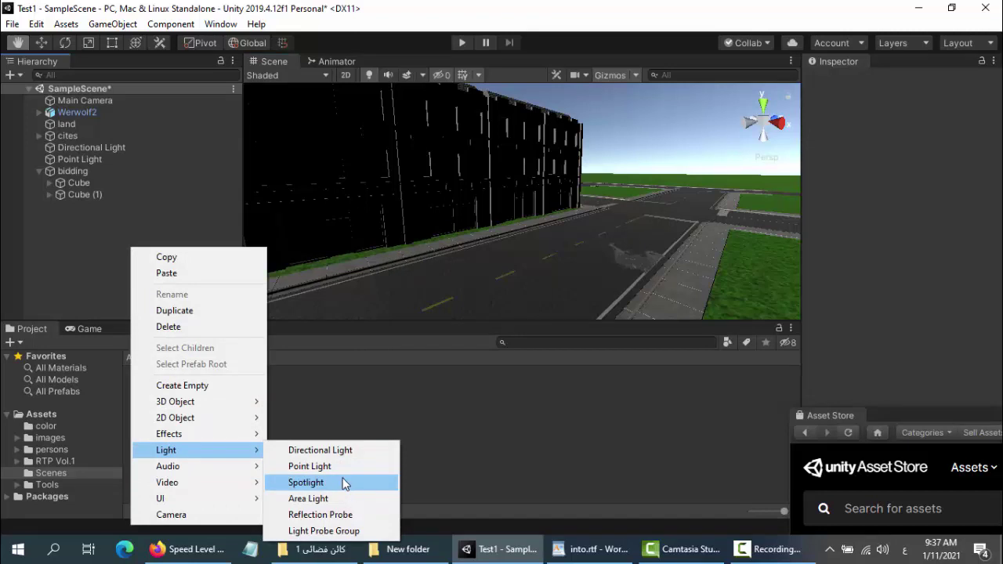
left_click(340, 468)
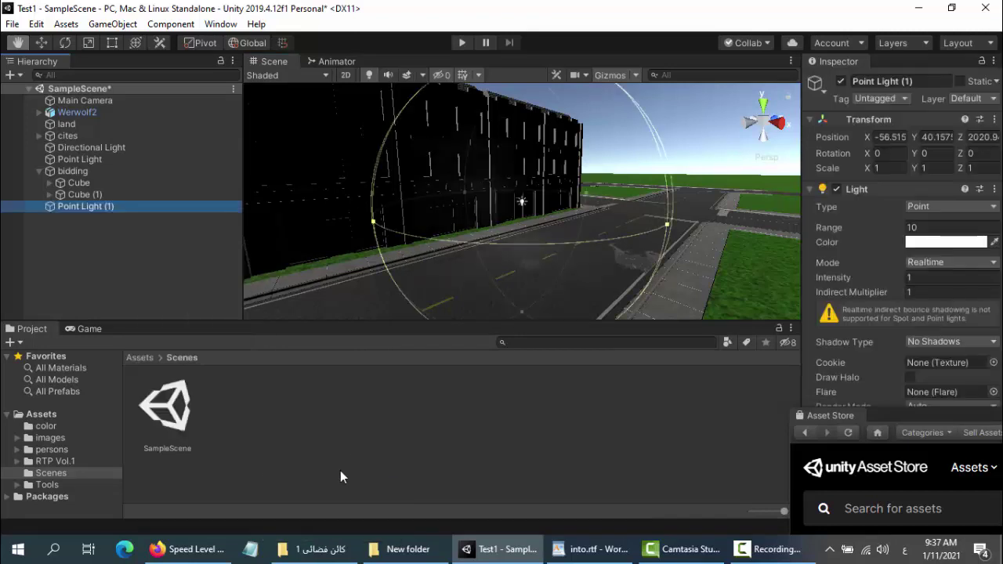
right_click(107, 209)
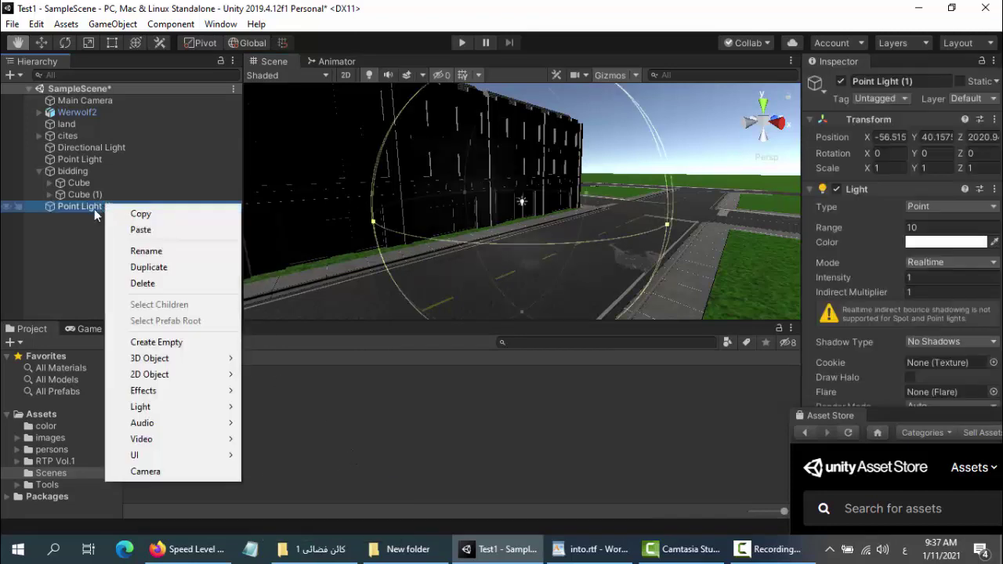
left_click(342, 215)
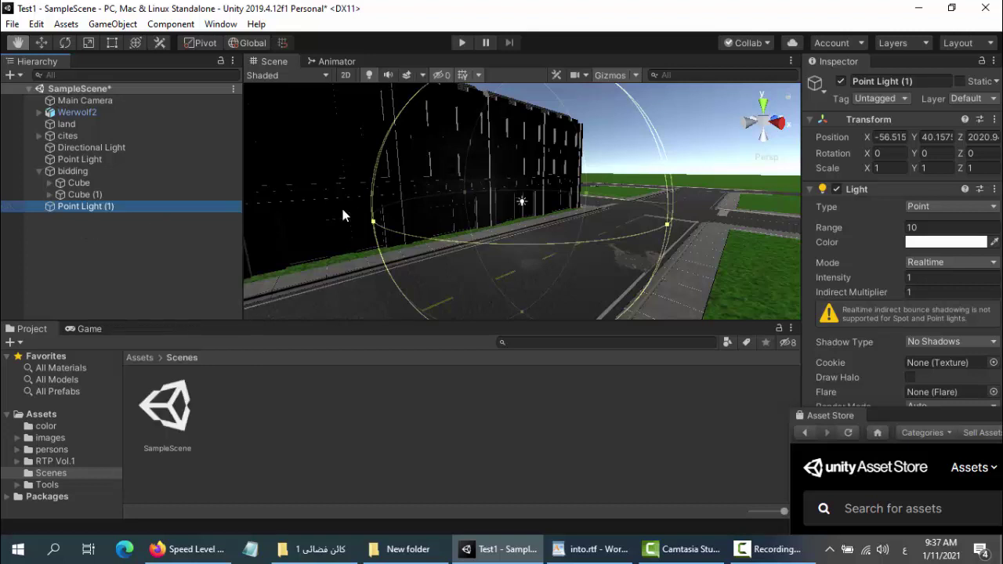
Step: Set the new point light's Range to 100 and Intensity to 2
left_click(930, 227)
type("100")
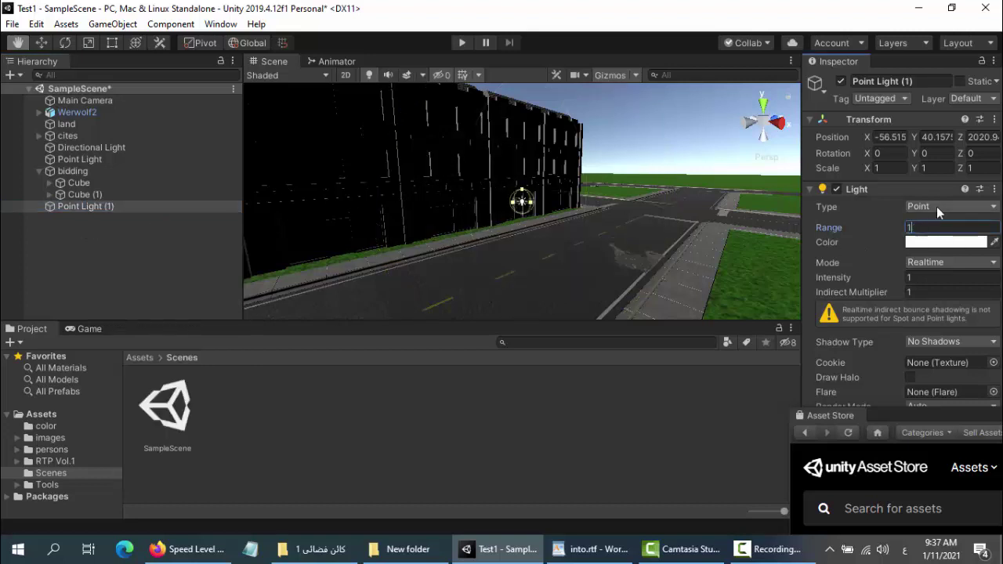
left_click(919, 279)
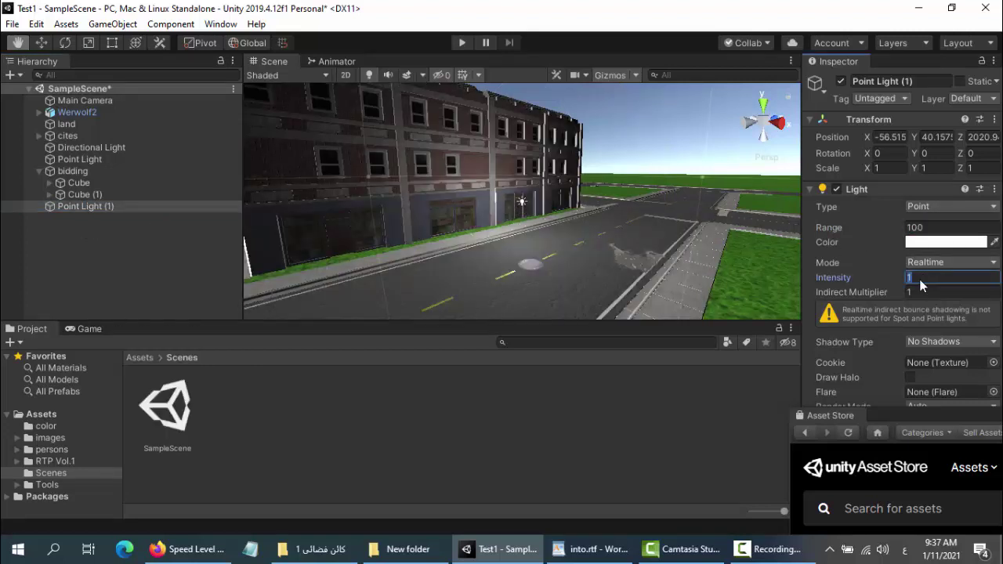
type("2")
middle_click_drag(600, 209, 521, 205)
right_click_drag(346, 234, 376, 235)
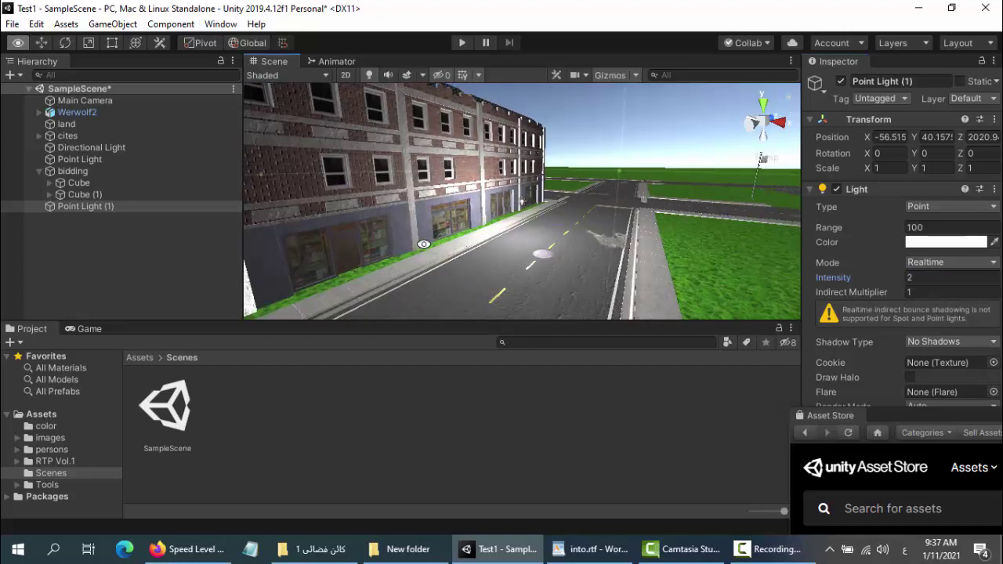
Step: Duplicate Cube and Cube (1) together and move both copies across the road to about X 83.6
left_click(75, 183)
left_click(81, 193, "ctrl")
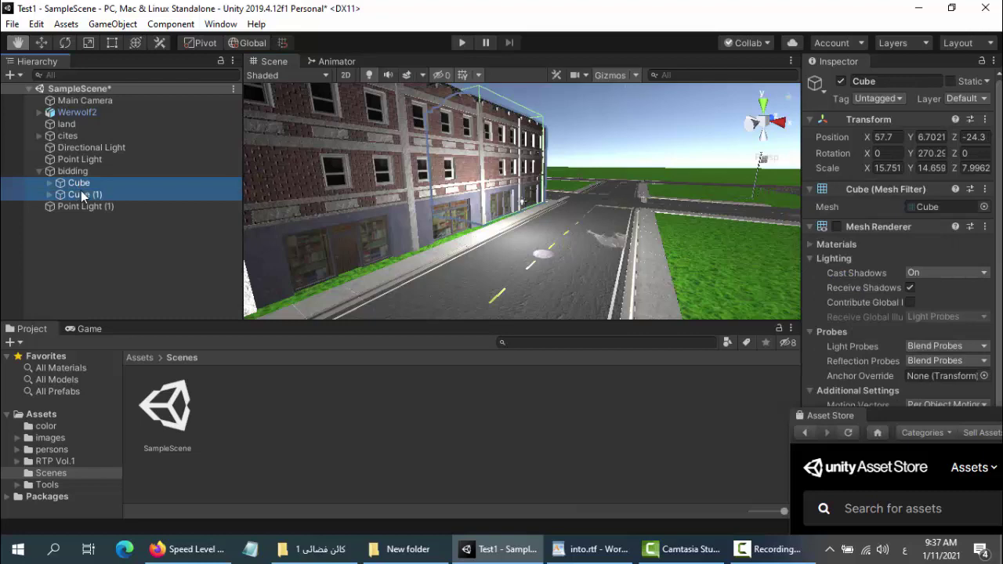
right_click(82, 192)
left_click(125, 254)
key("f")
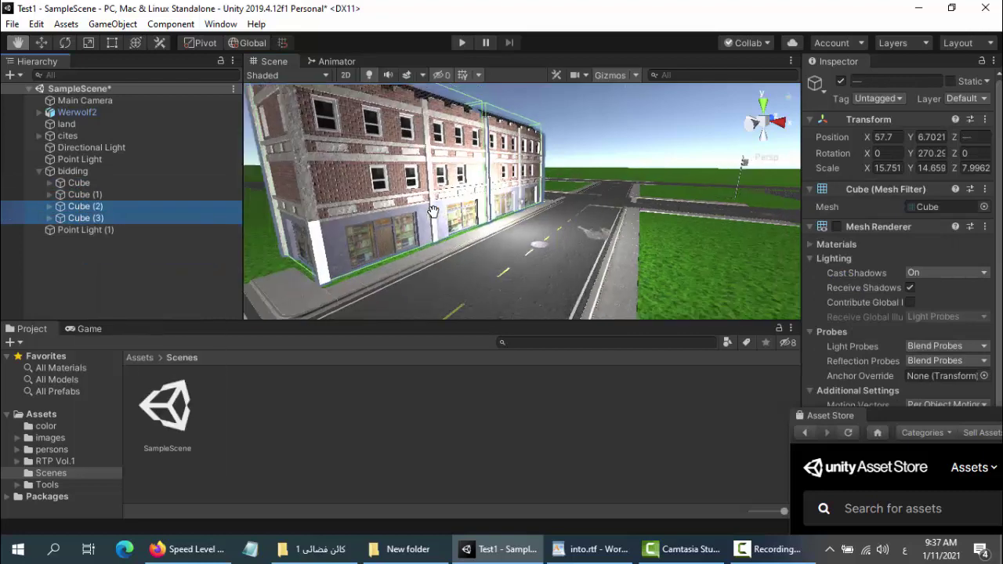
left_click_drag(463, 196, 649, 253, "alt")
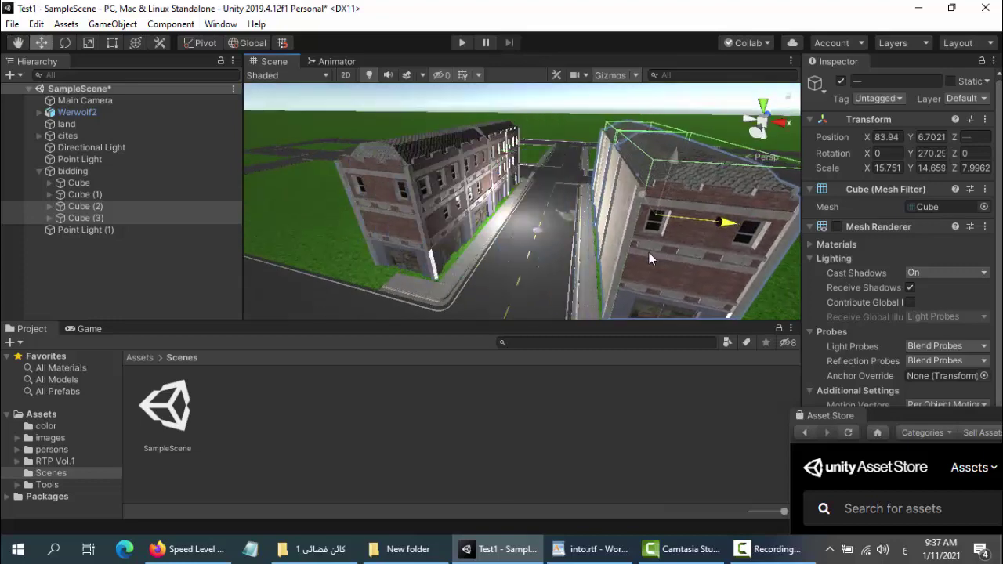
scroll(649, 252, "down", 5)
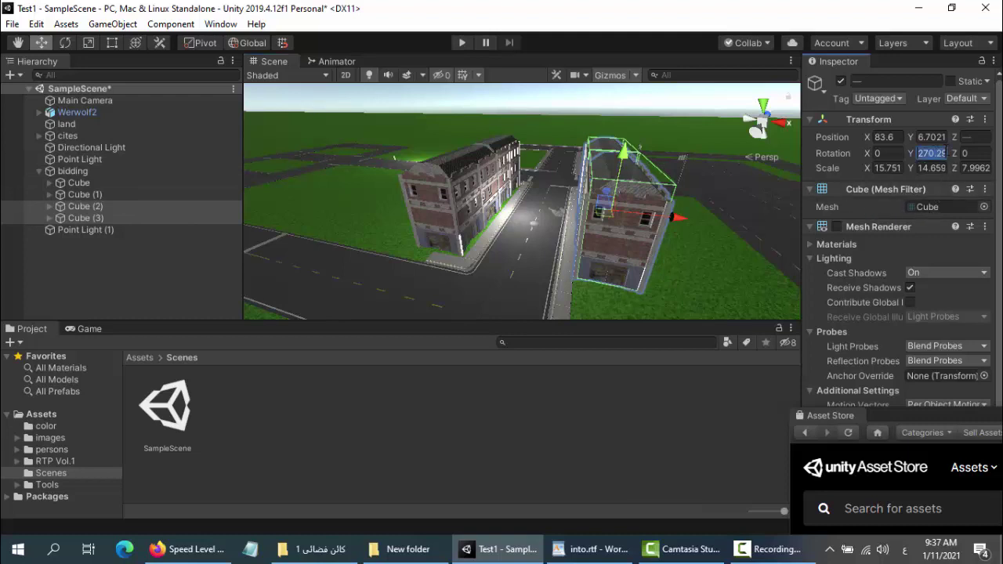
Step: Set the Y rotation of the two copied buildings to 0 and delete the Cube (3) copy
type("0")
left_click(112, 218)
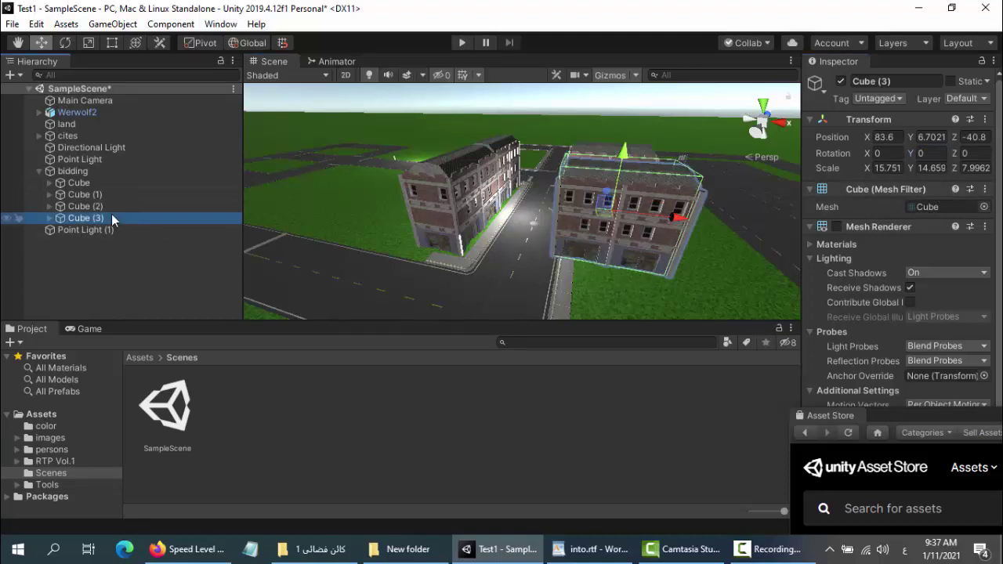
right_click(106, 219)
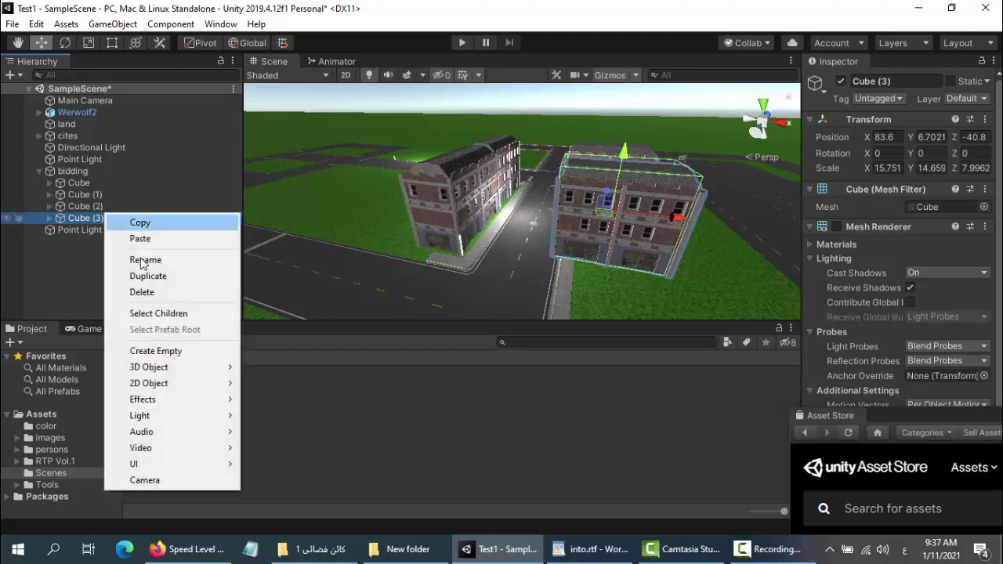
left_click(134, 292)
Step: Rotate Cube (2) to about 90.7° around Y so it faces the road, and shift it to about X 83.13
left_click(108, 207)
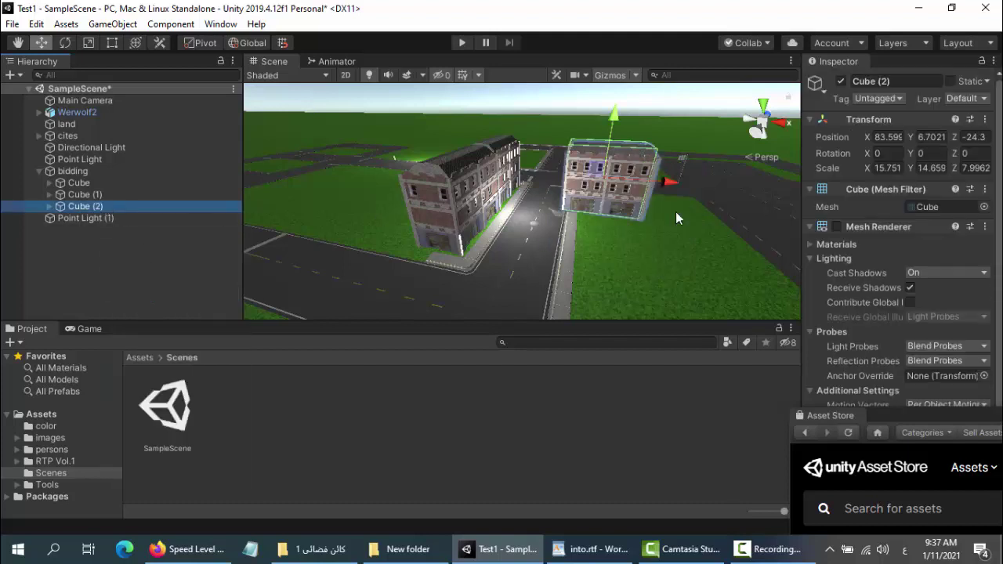
scroll(529, 200, "up", 3)
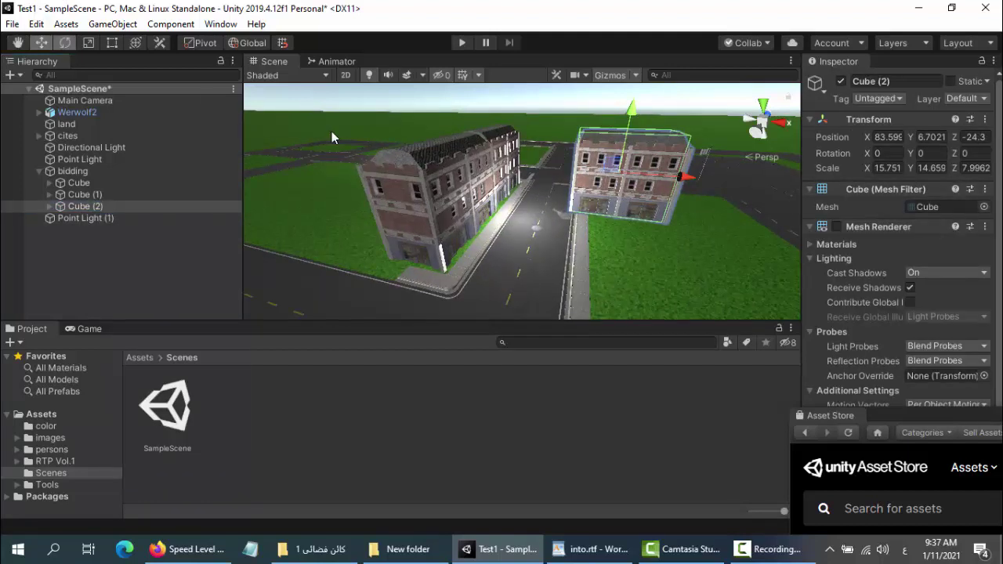
key("e")
left_click_drag(666, 201, 390, 235)
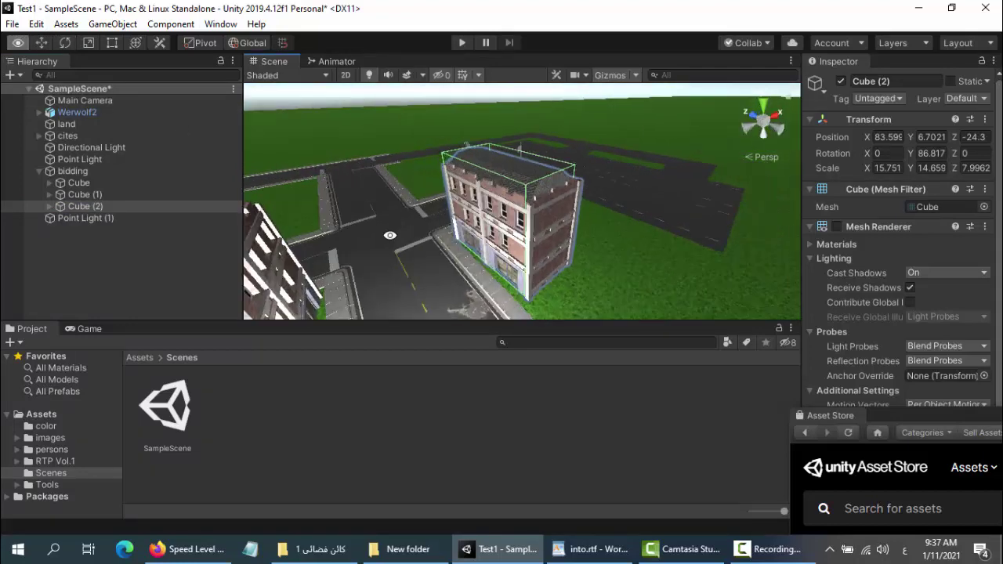
left_click_drag(575, 234, 383, 165, "alt")
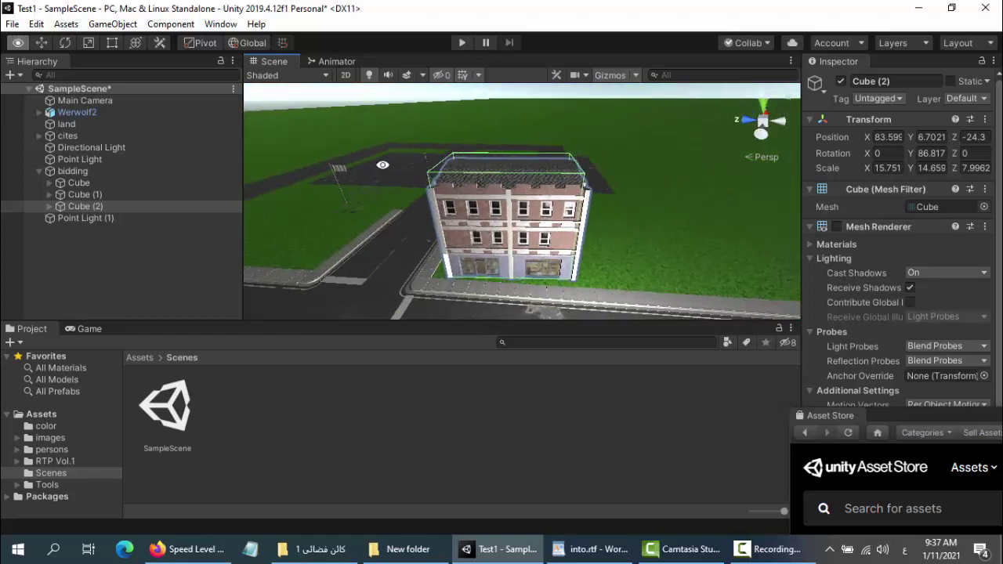
left_click(63, 40)
left_click_drag(533, 255, 521, 257)
key("w")
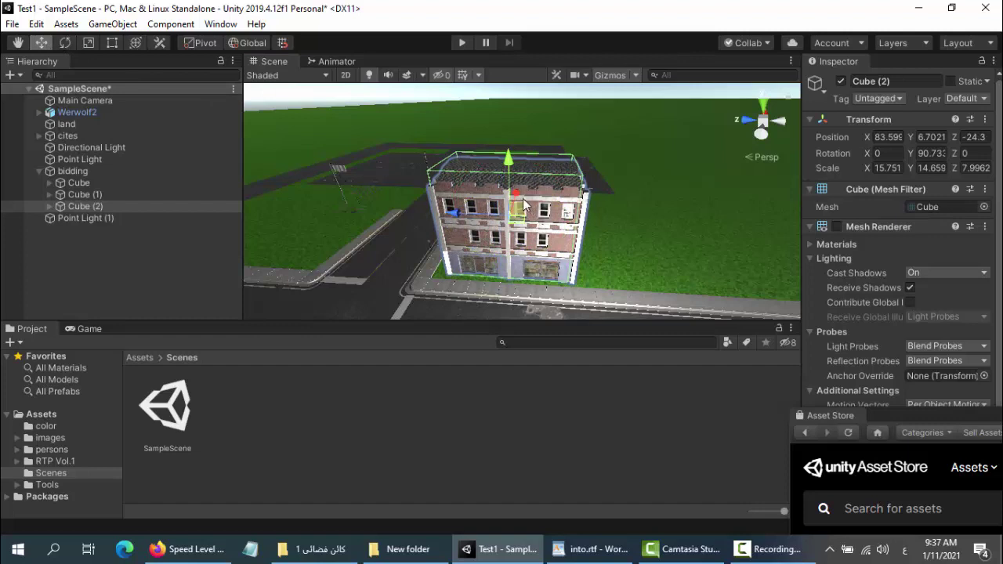
left_click_drag(515, 194, 515, 196)
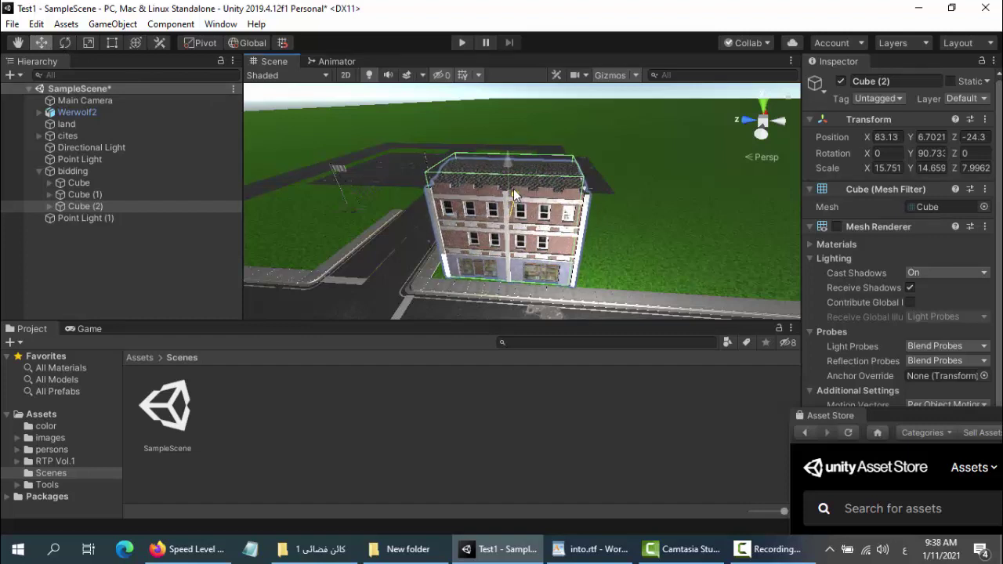
Step: Duplicate Cube (2) and move the copy along the sidewalk beside it to about Z -42.4
right_click(100, 203)
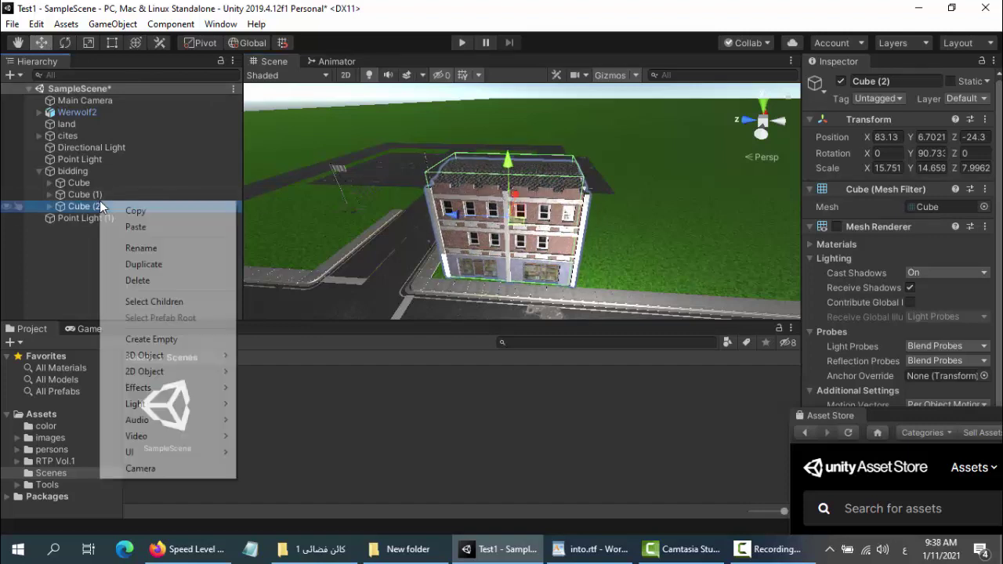
left_click(186, 266)
left_click_drag(445, 220, 566, 216)
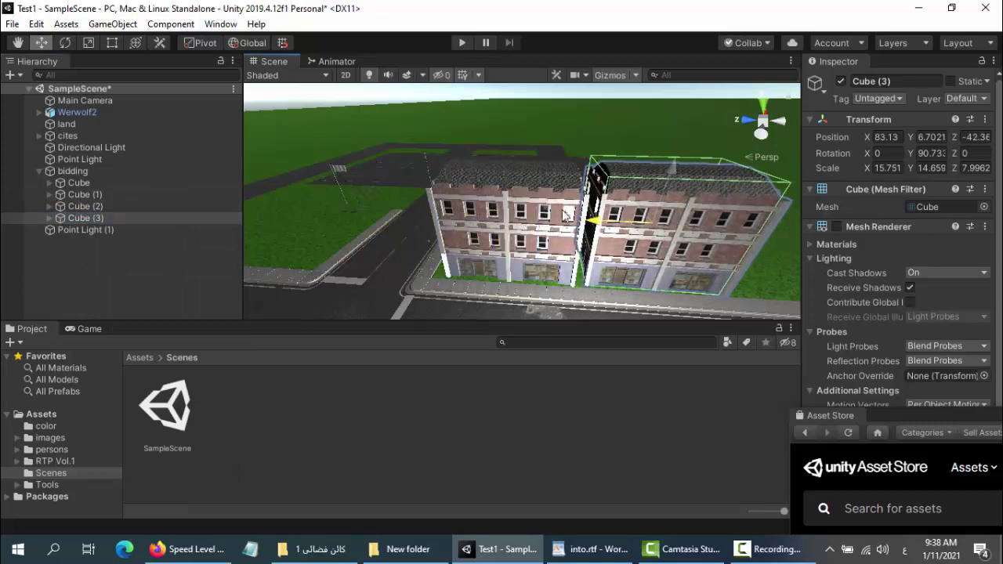
Step: Duplicate Cube (3) and move the copy along the sidewalk beside it to about Z -61.2
left_click(26, 43)
left_click_drag(686, 196, 477, 188)
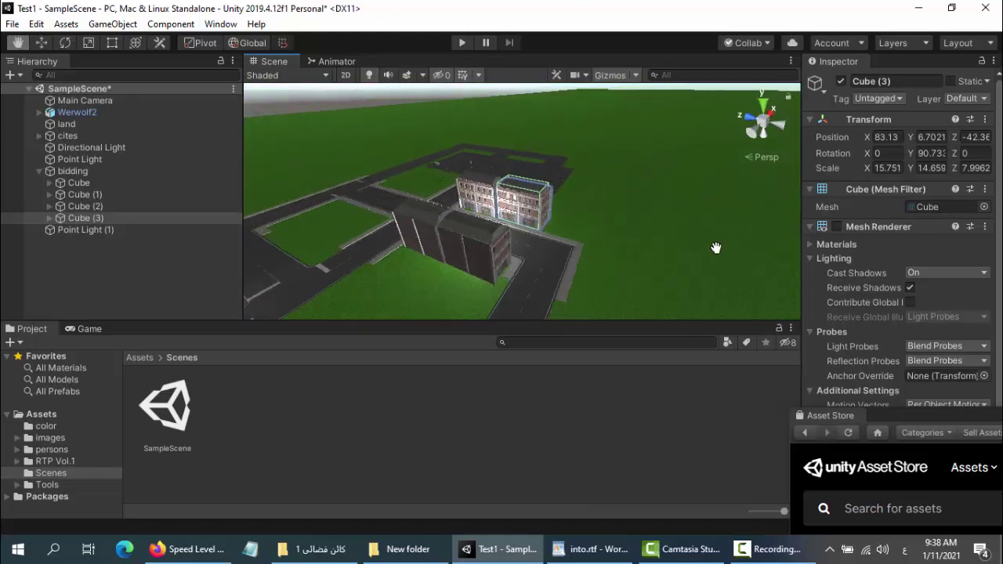
right_click(72, 220)
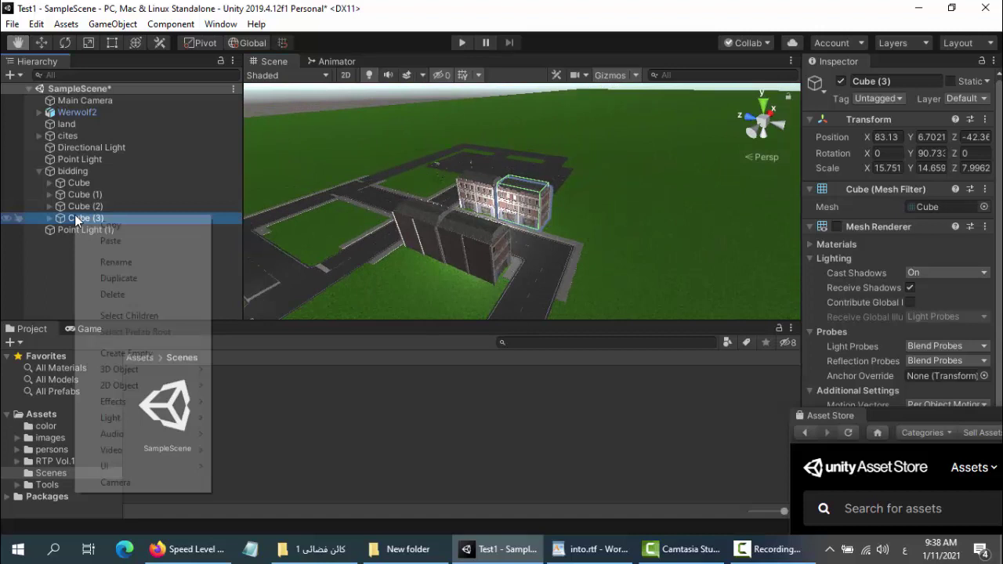
left_click(118, 278)
left_click(41, 42)
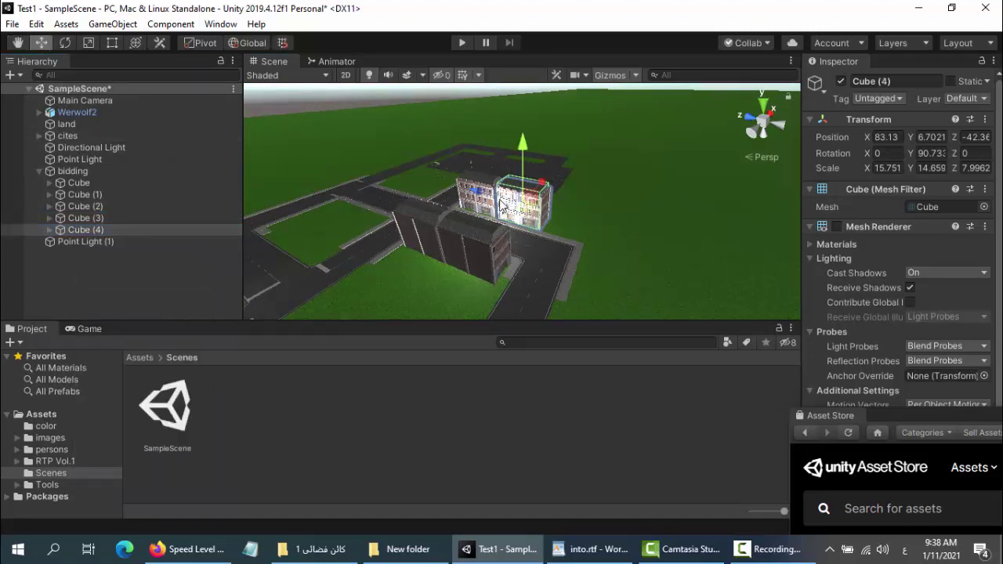
left_click_drag(501, 200, 523, 225)
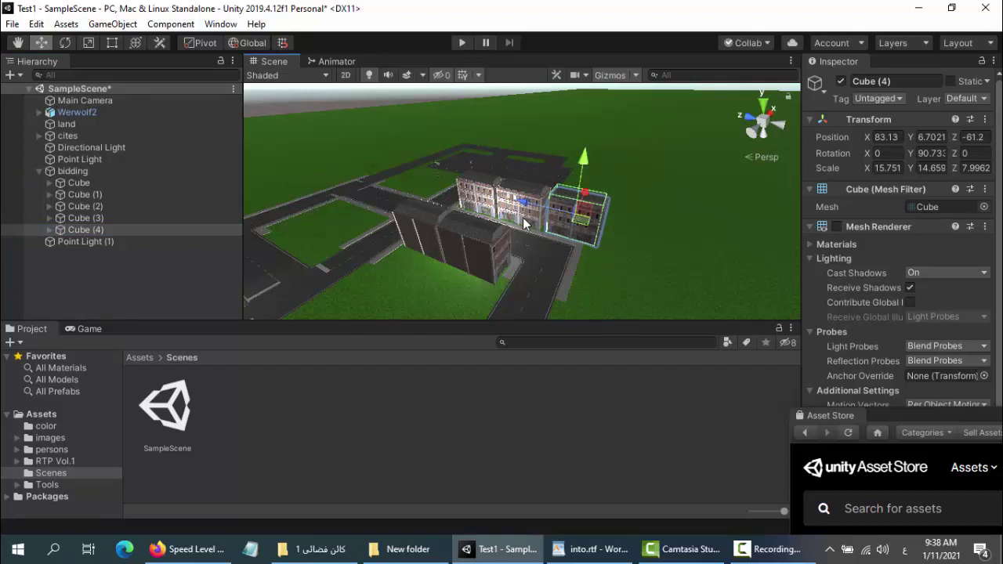
Step: Duplicate Cube (4), rotate the copy to about 182.4° around Y and move it around the street corner to about X 71.5, Z -70.2
right_click(104, 229)
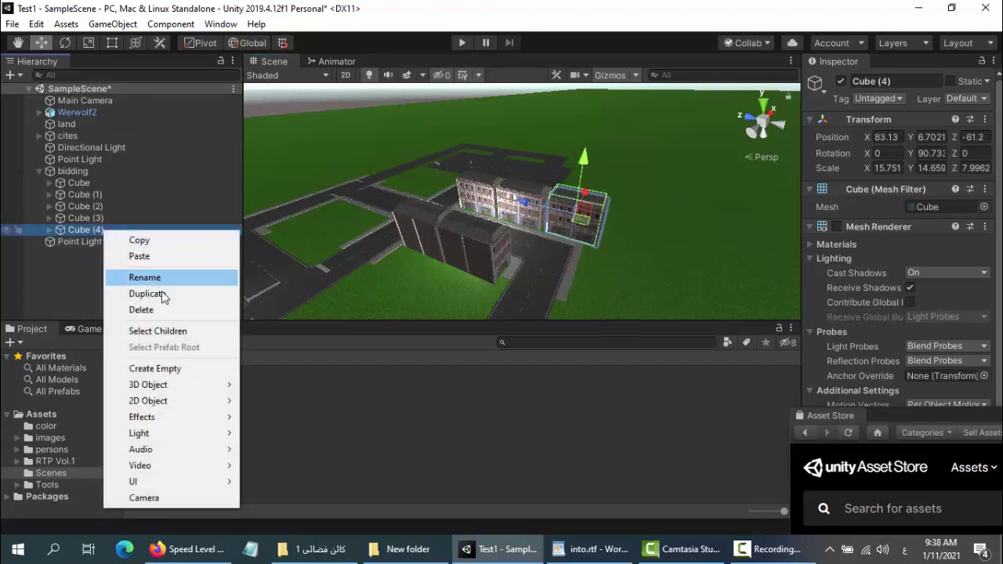
left_click(161, 293)
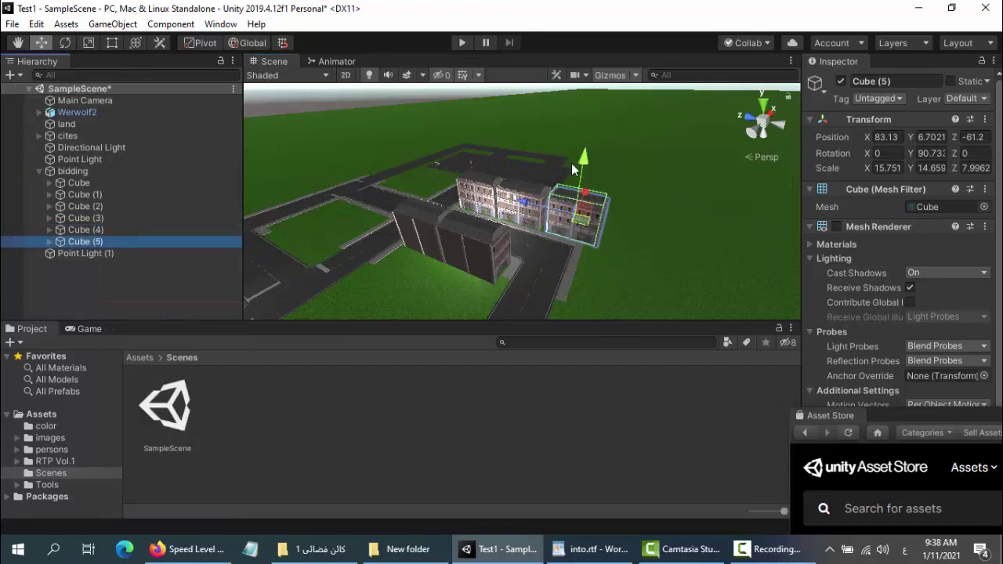
left_click(68, 41)
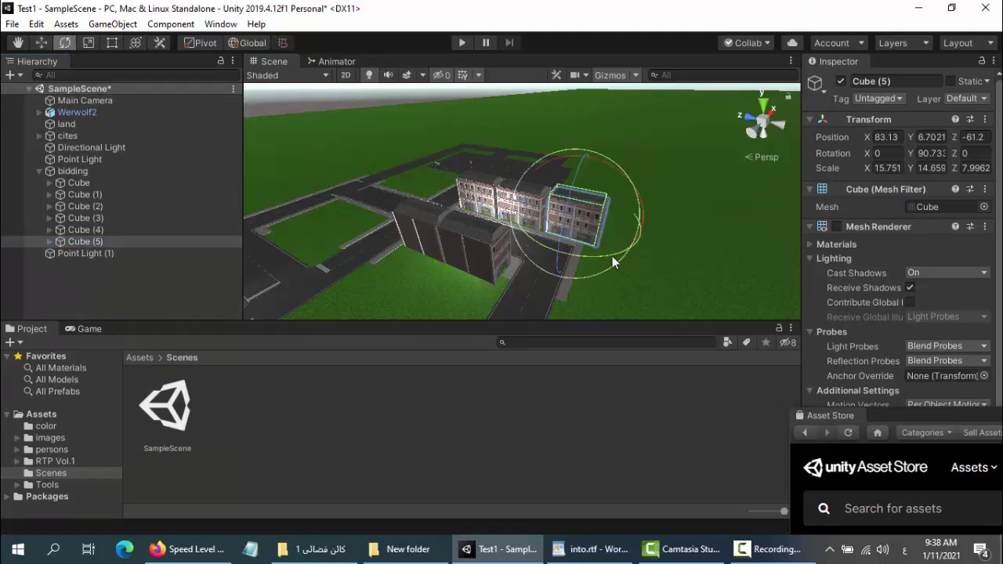
left_click_drag(614, 262, 401, 234)
left_click(41, 43)
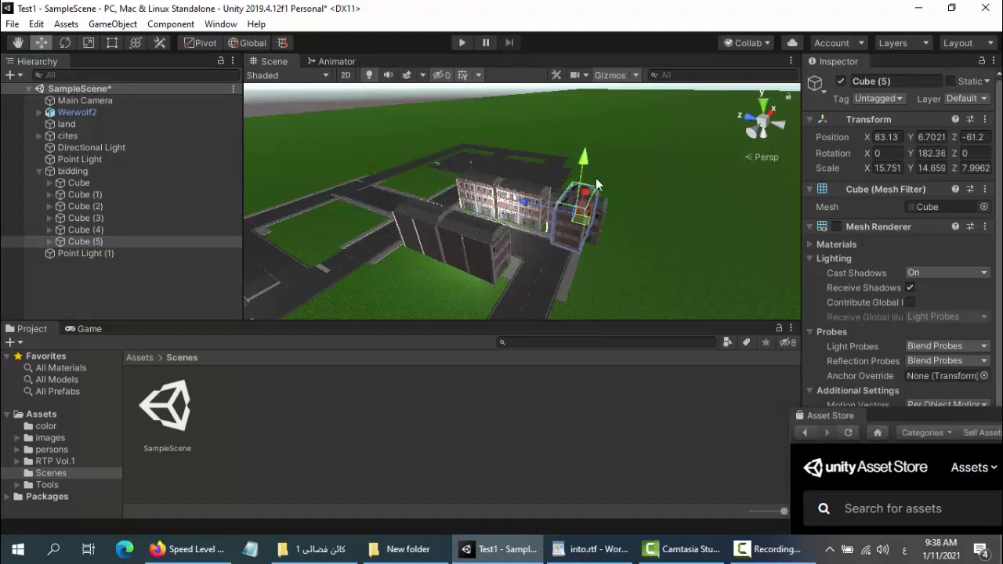
left_click_drag(527, 205, 568, 220)
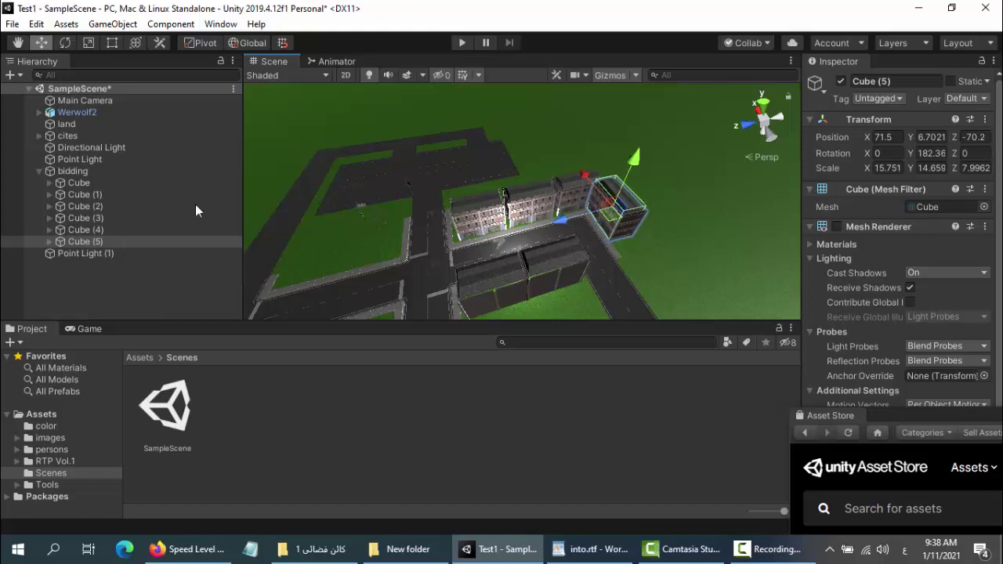
Step: Shift the Modular Building inside Cube (4) toward the neighbouring building, to about local X -0.706, Z -0.49
double_click(72, 237)
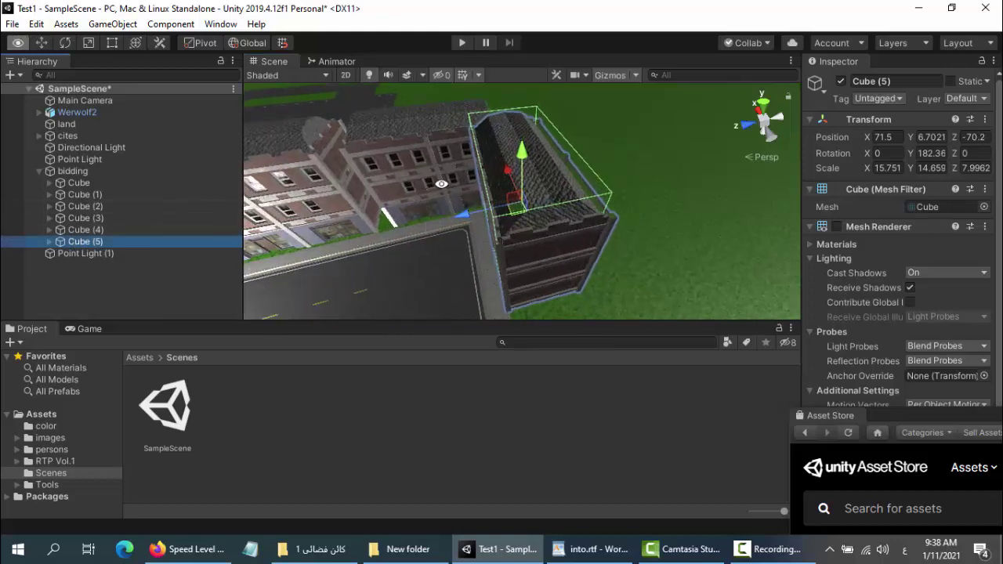
left_click_drag(441, 183, 408, 200, "alt")
left_click(394, 201)
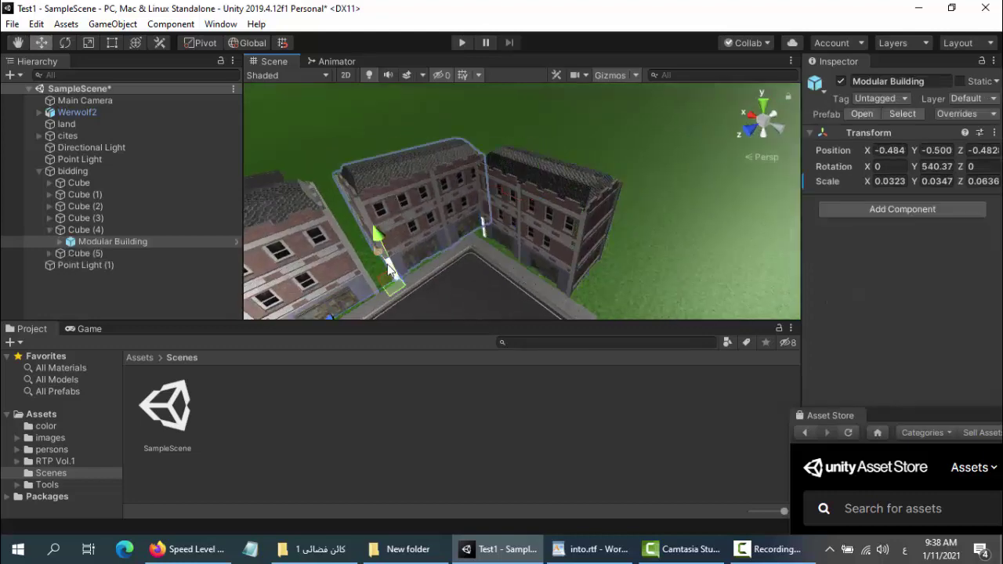
left_click_drag(390, 267, 385, 271, "alt")
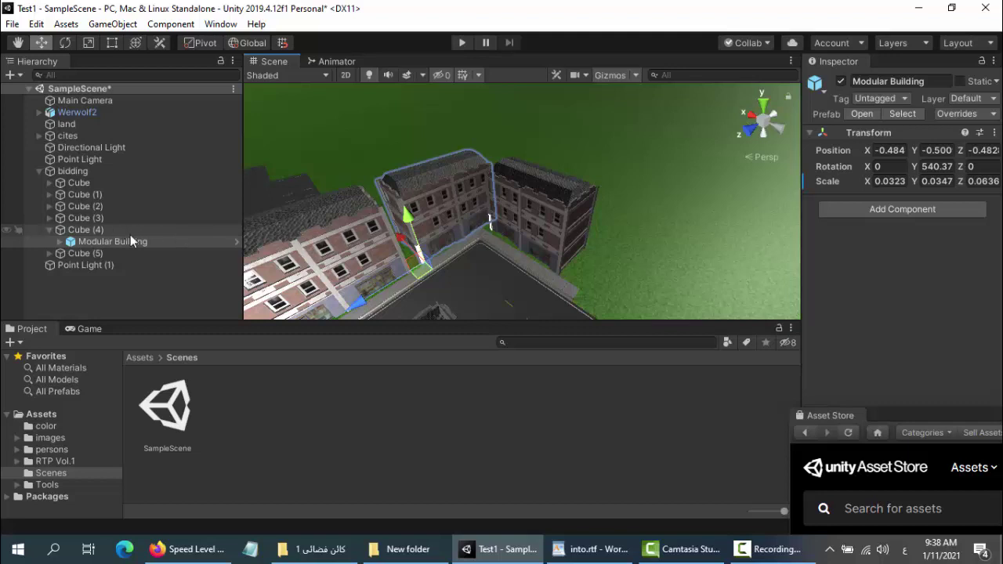
left_click_drag(357, 301, 336, 307)
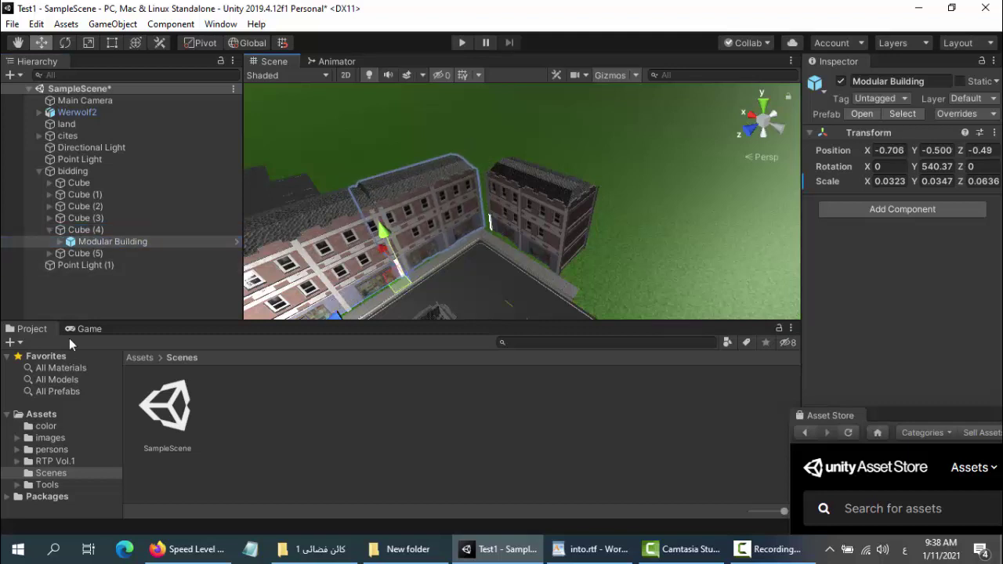
Step: Move Cube (5) closer to the corner of the building row, to about X 71.3
left_click(666, 196)
left_click_drag(666, 196, 541, 223, "alt")
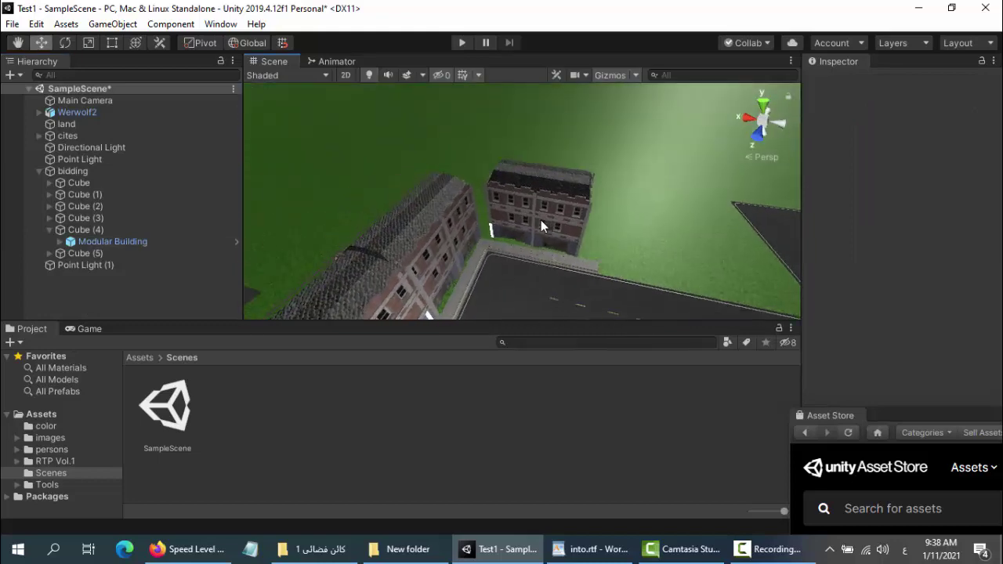
left_click(86, 253)
left_click_drag(487, 193, 471, 194)
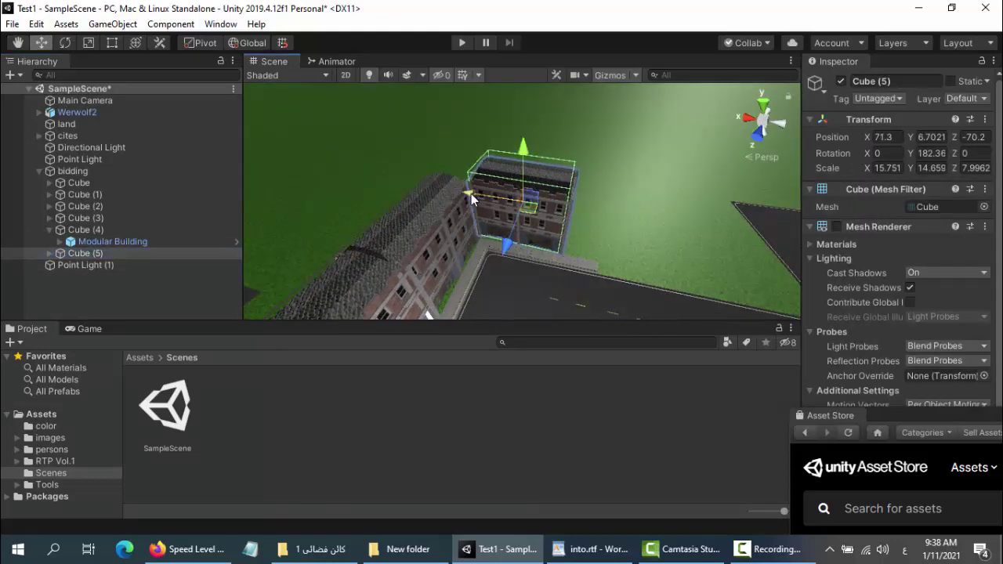
Step: Duplicate Cube (5) and move the copy beside it along the street to about X 55.8
right_click(114, 252)
left_click(161, 313)
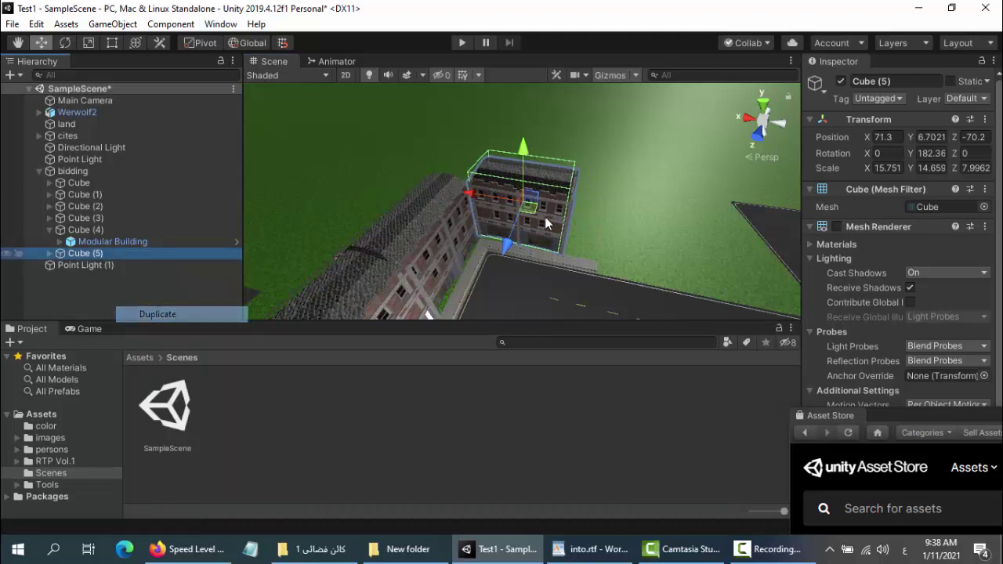
left_click_drag(478, 194, 551, 213)
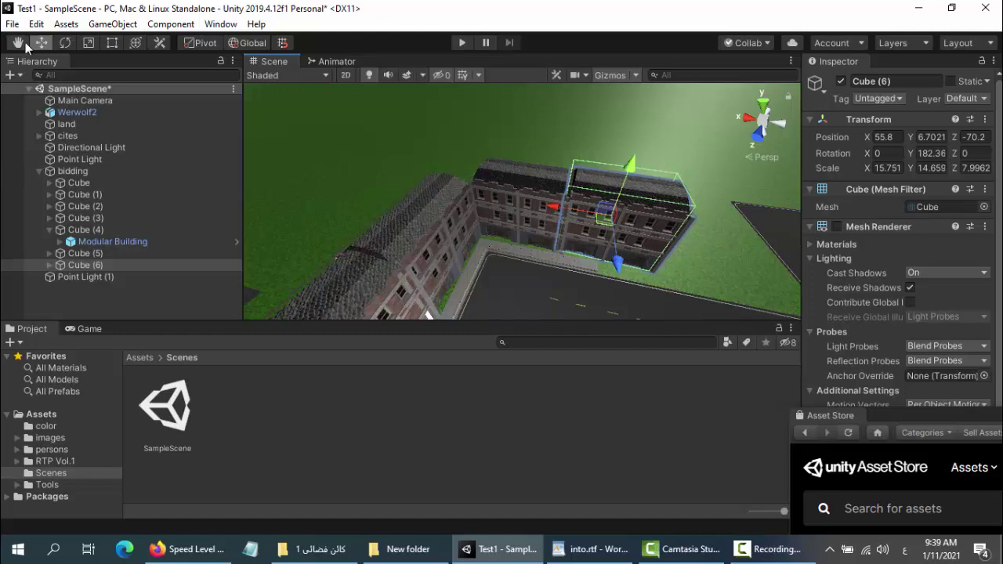
Step: Duplicate Cube (5) and Cube (6) together and move both copies along the same street to extend the row
middle_click_drag(651, 275, 493, 226)
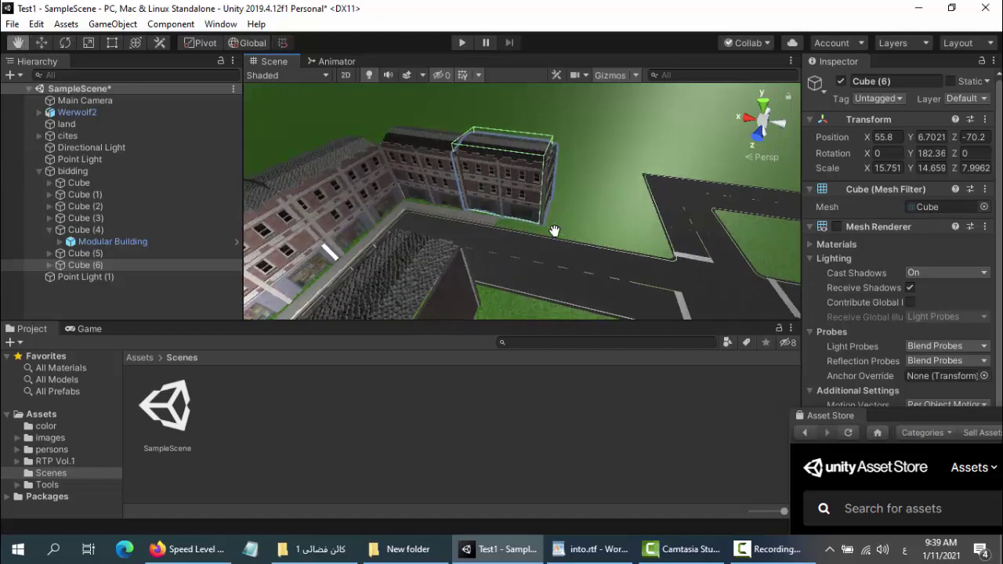
left_click(117, 303)
left_click_drag(441, 264, 434, 183, "alt")
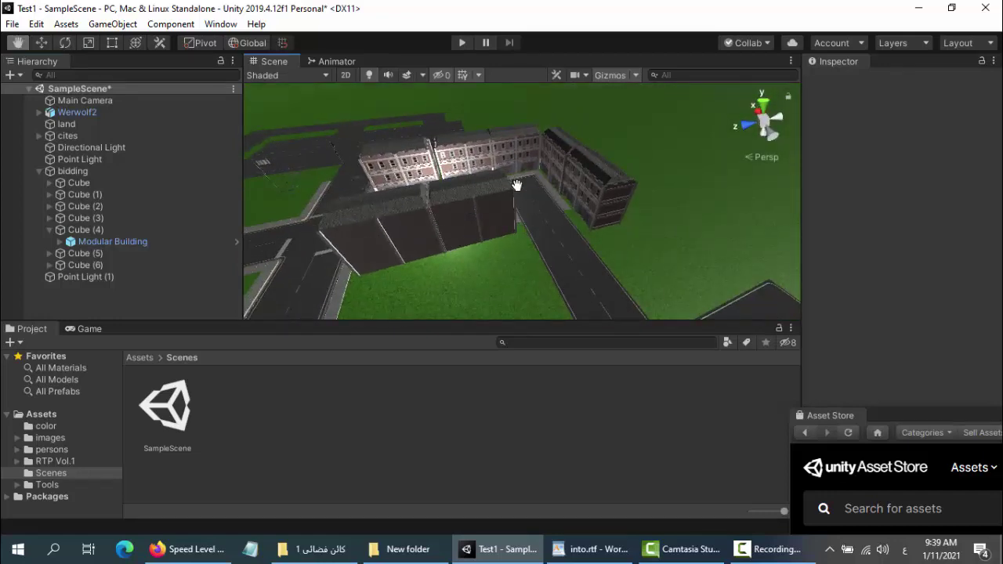
left_click(49, 230)
left_click(93, 252)
left_click(98, 245, "shift")
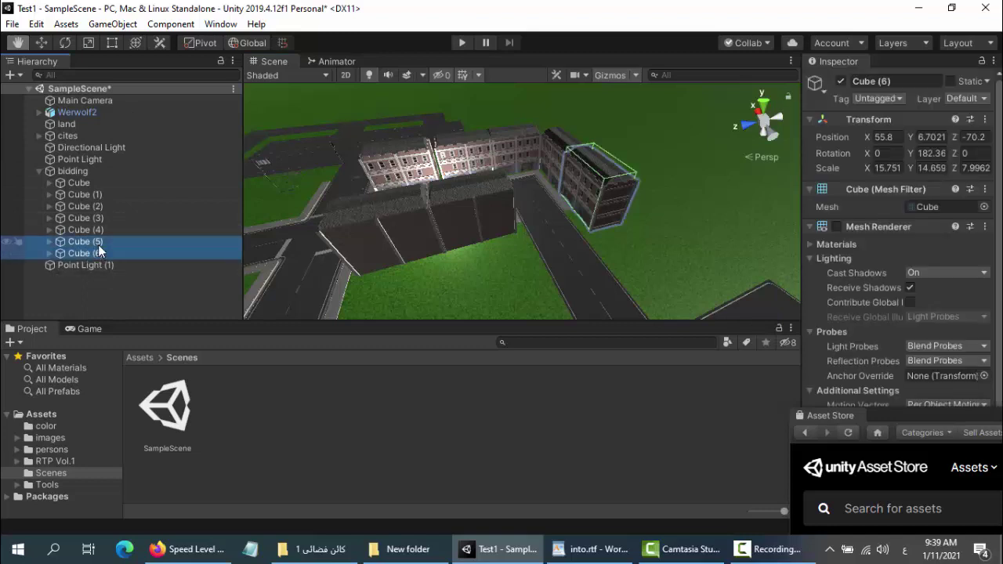
right_click(98, 249)
left_click(148, 308)
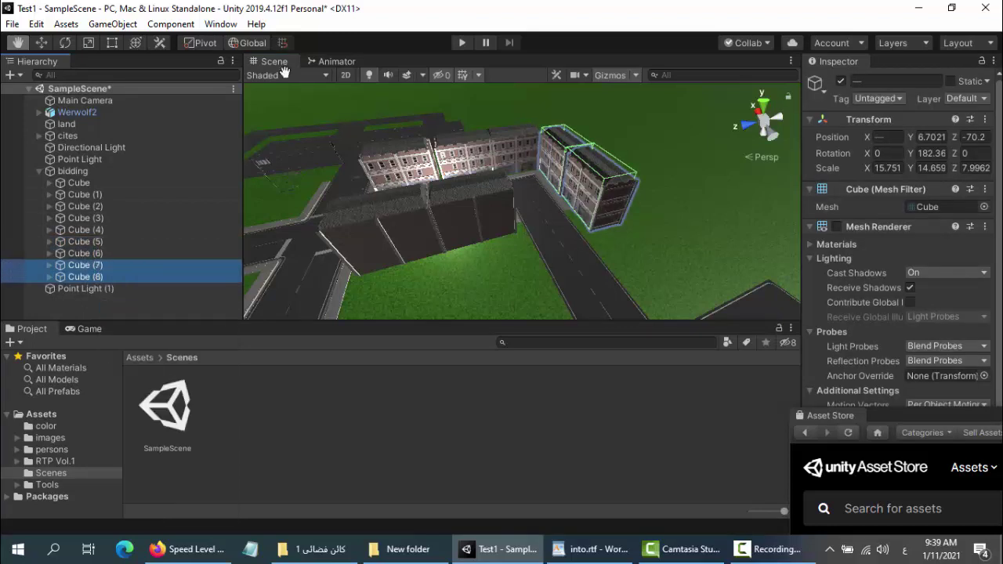
left_click(41, 44)
left_click_drag(537, 137, 573, 193)
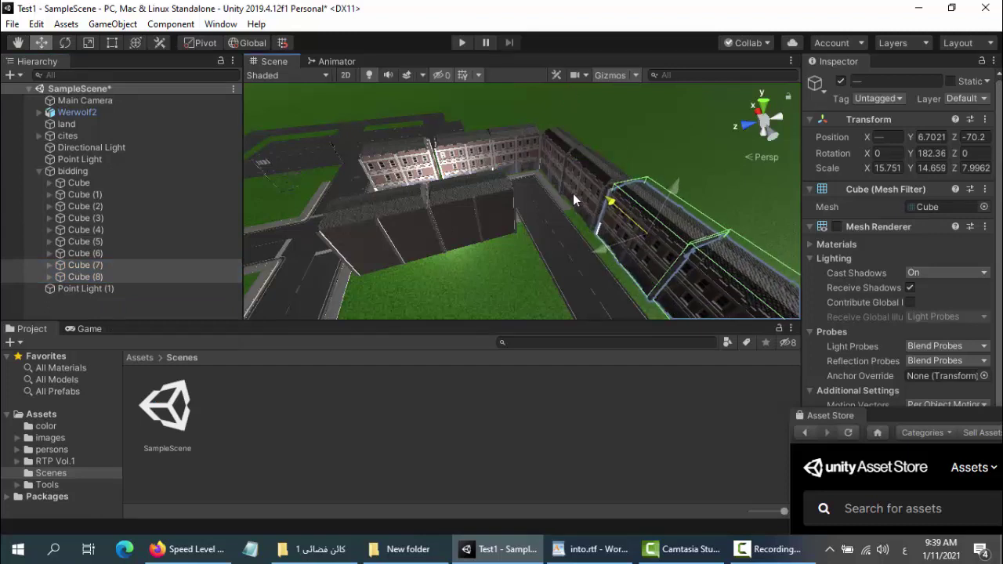
left_click(119, 314)
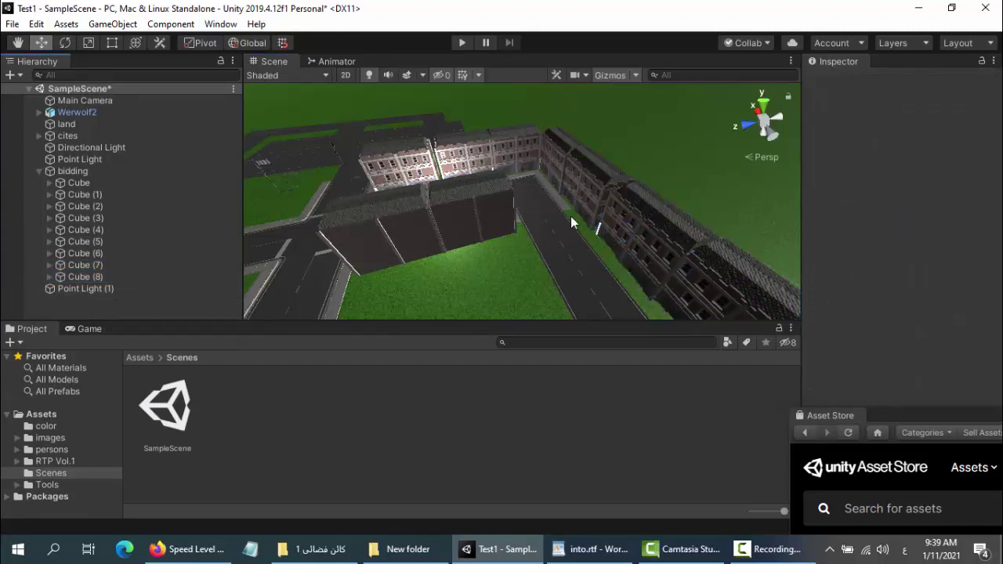
Step: Inspect the corner and straight street pieces between the building rows, and collapse the city1 hierarchy
left_click(563, 206)
left_click(563, 206)
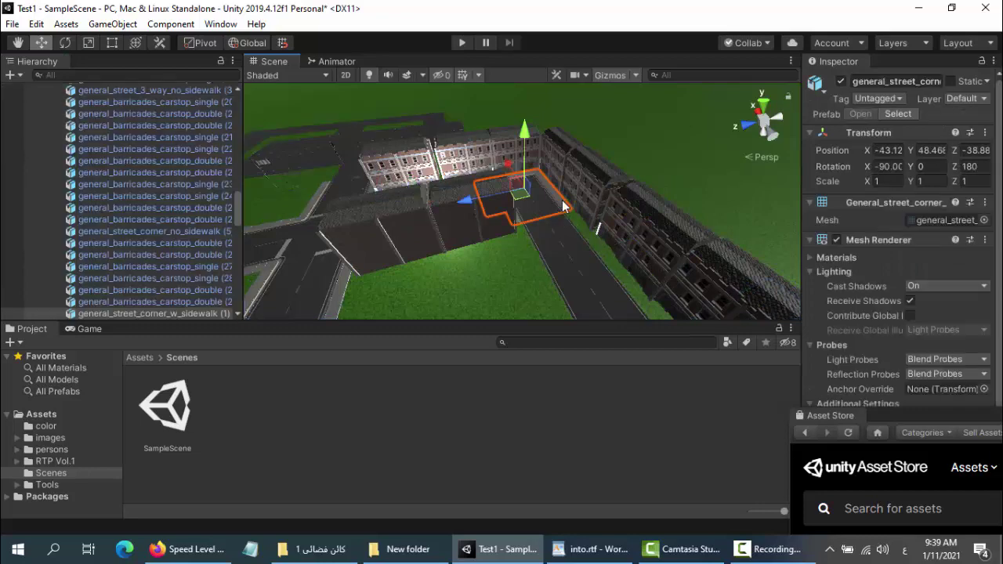
scroll(563, 206, "up", 3)
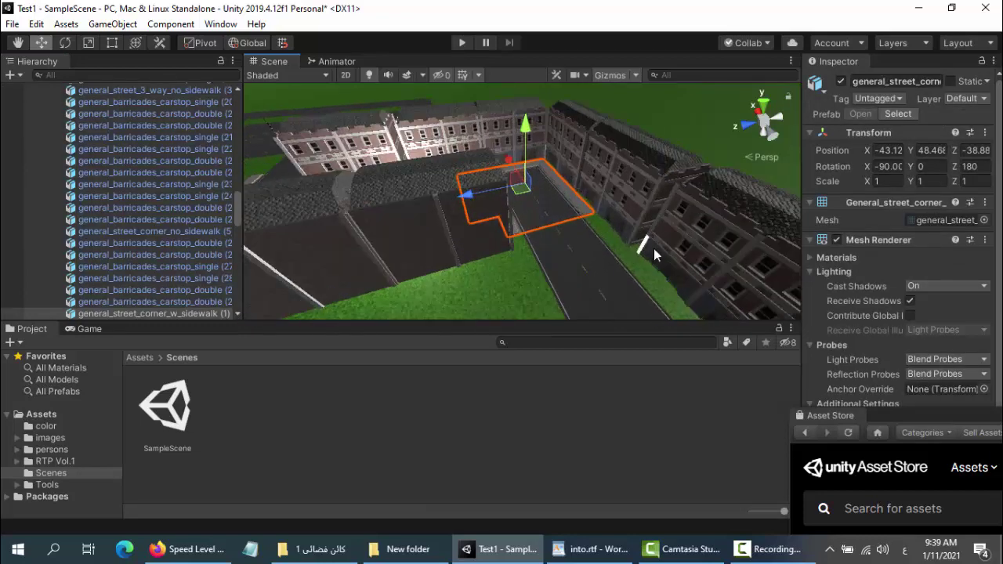
left_click_drag(602, 262, 628, 227, "alt")
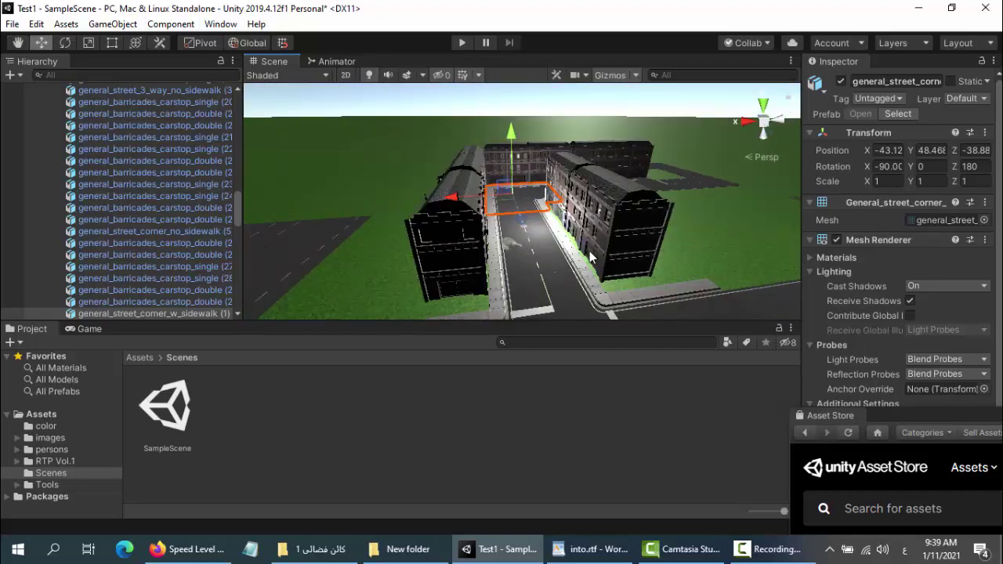
left_click(578, 259)
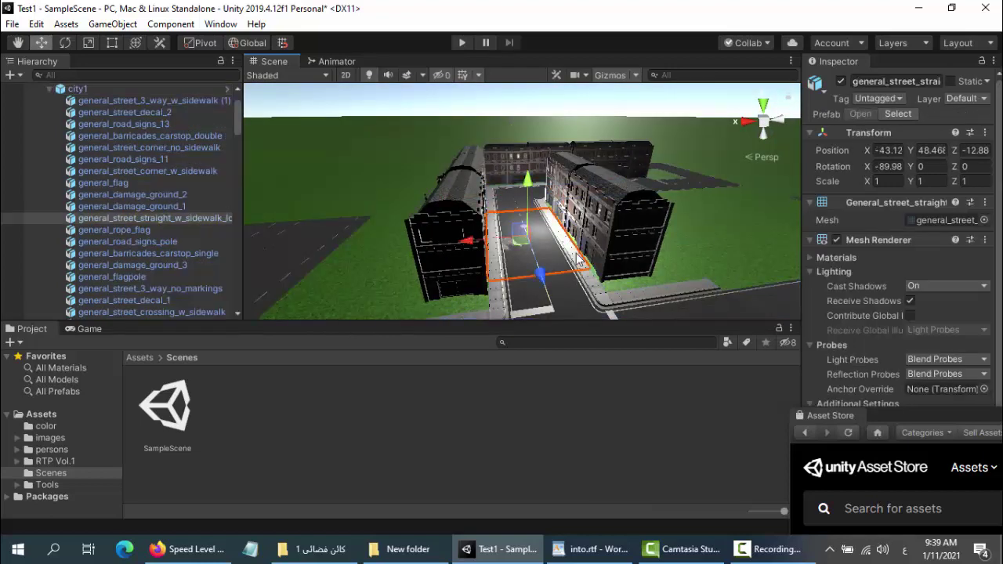
left_click_drag(642, 182, 684, 208, "alt")
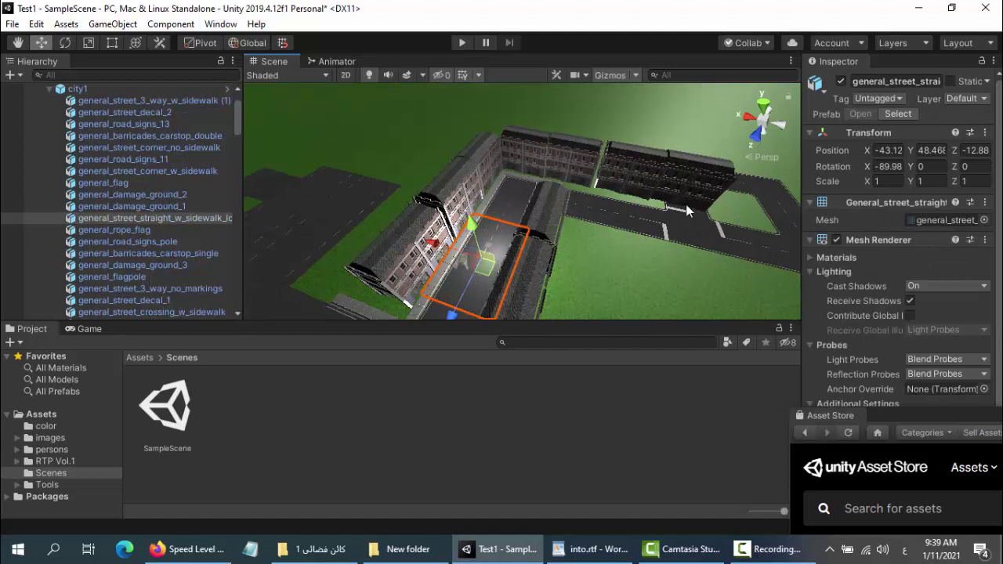
left_click(50, 88)
left_click(75, 314)
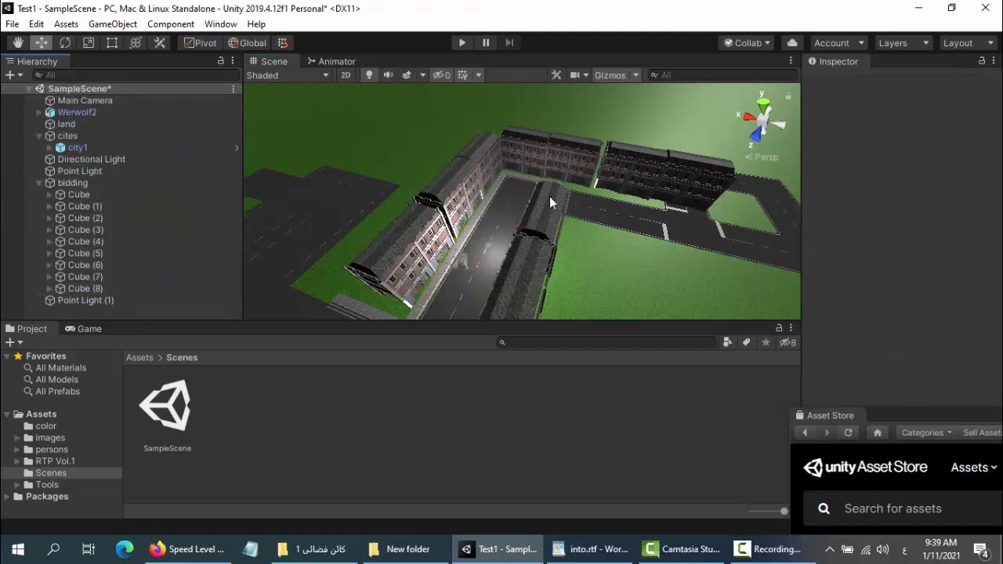
Step: View the finished building rows from street level and check the city scene reference video in the browser
left_click_drag(549, 196, 557, 156, "alt")
scroll(566, 183, "up", 10, "alt")
scroll(526, 151, "up", 3)
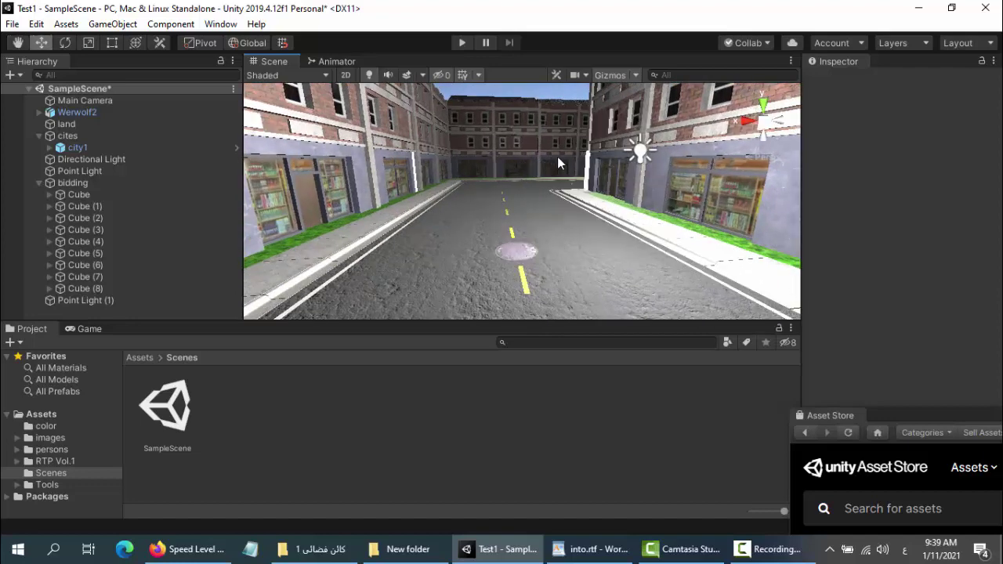
left_click(190, 550)
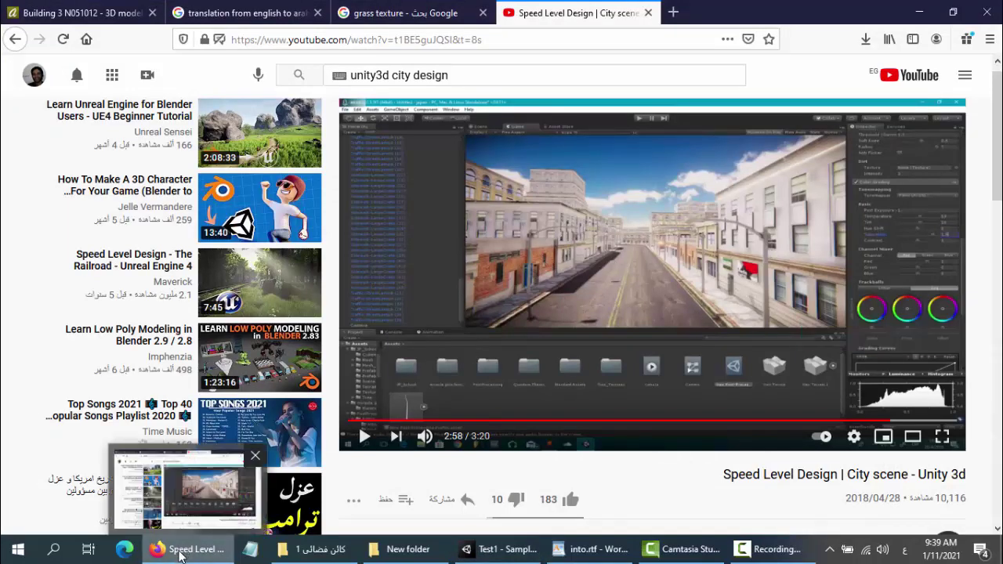
left_click(249, 521)
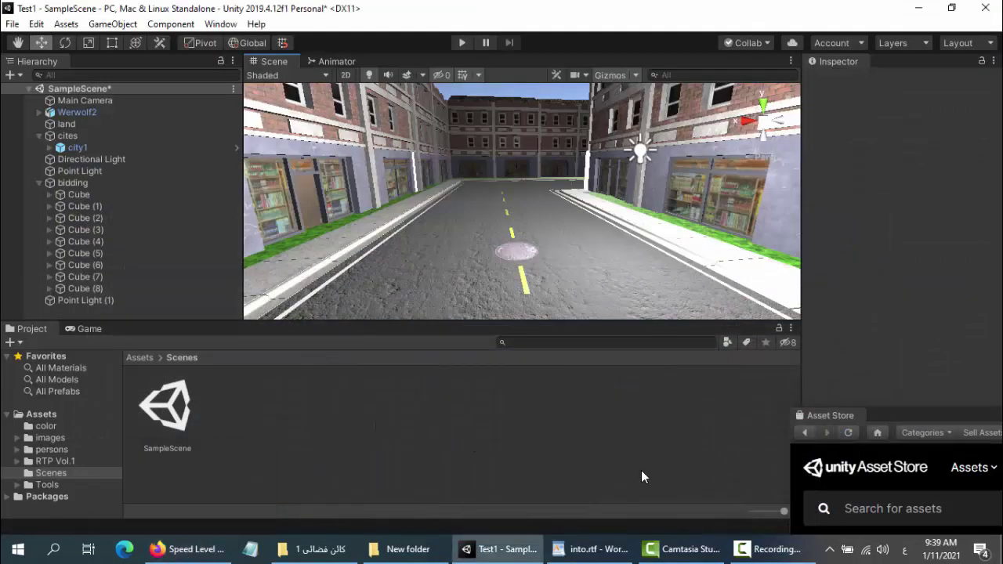
Step: Bring the Asset Store window into view and search it for "مهلاف"
left_click_drag(894, 415, 322, 104)
left_click(334, 193)
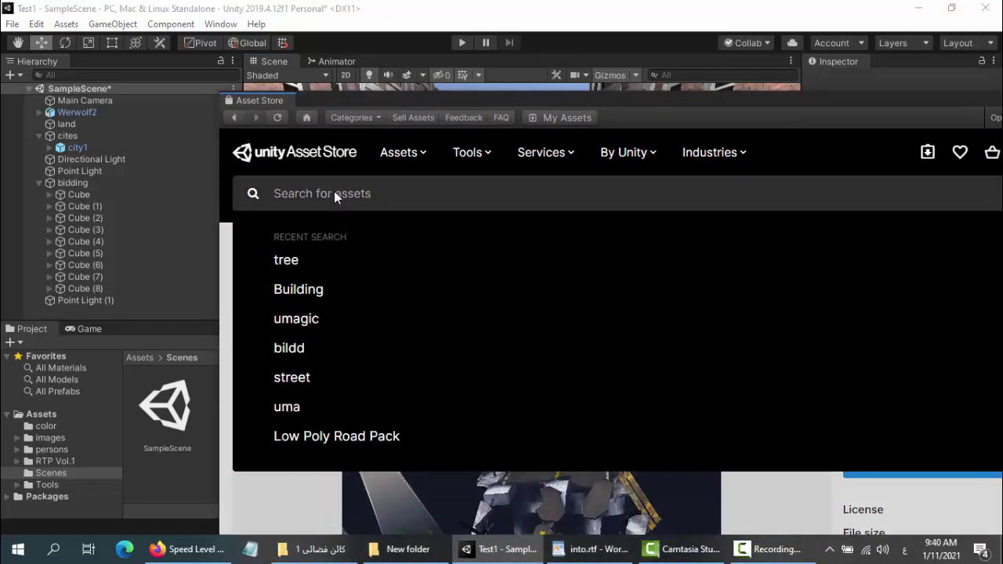
type("م")
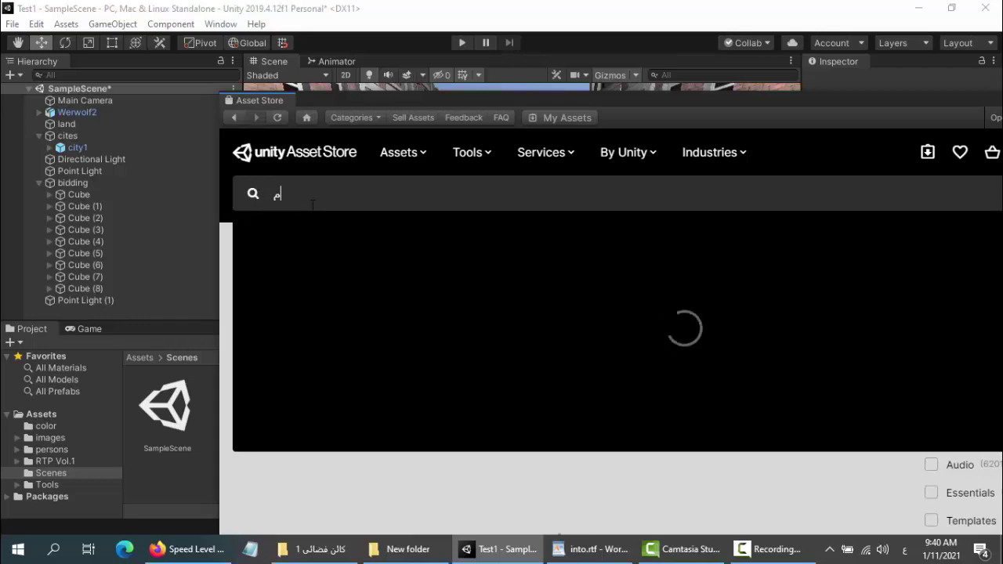
type("هلاف")
key("ctrl+a")
left_click_drag(324, 99, 265, 36)
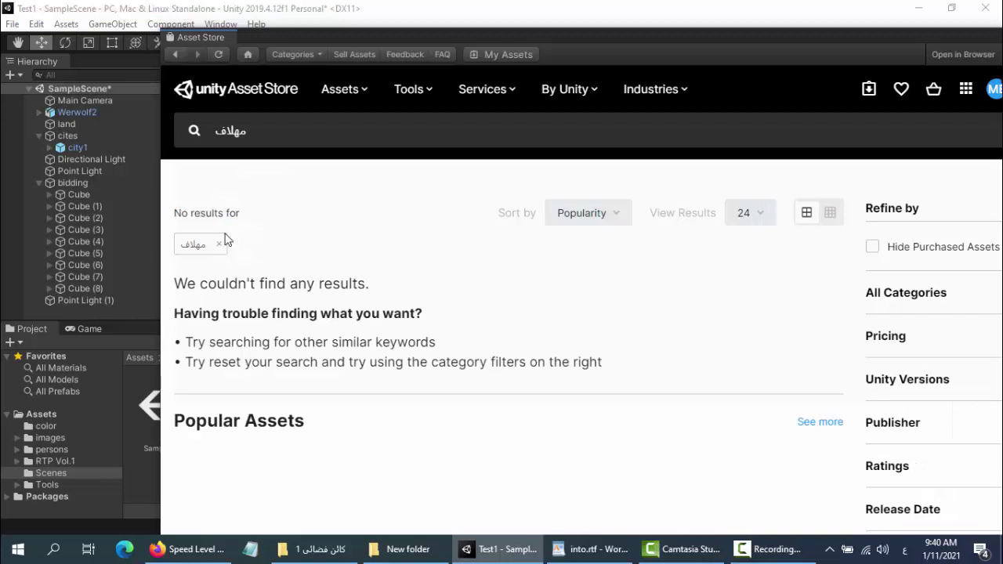
Step: Search the Asset Store for "light" and sort the results by Price (Low to High)
key("alt+Left")
left_click(251, 130)
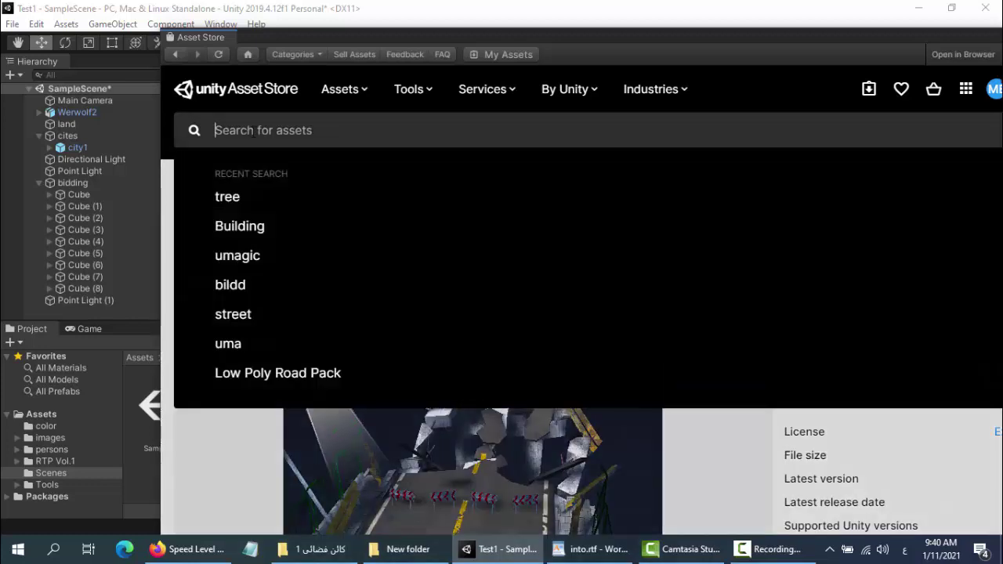
key("alt+shift")
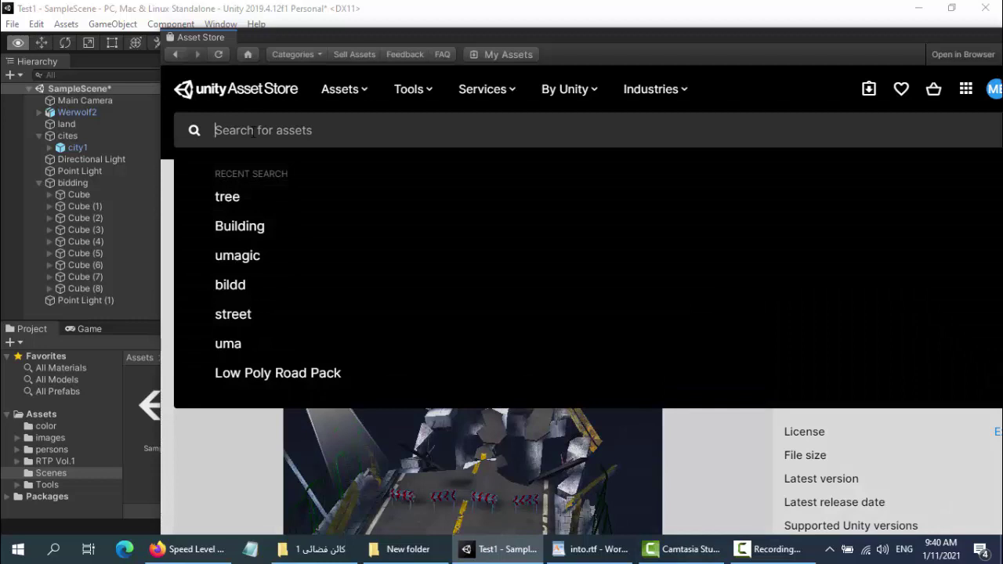
type("l")
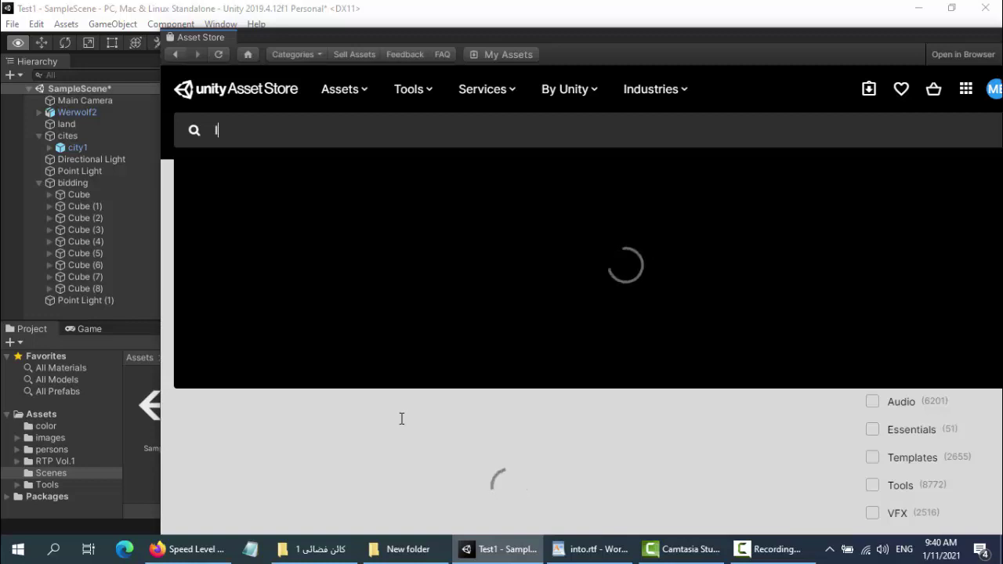
type("ight")
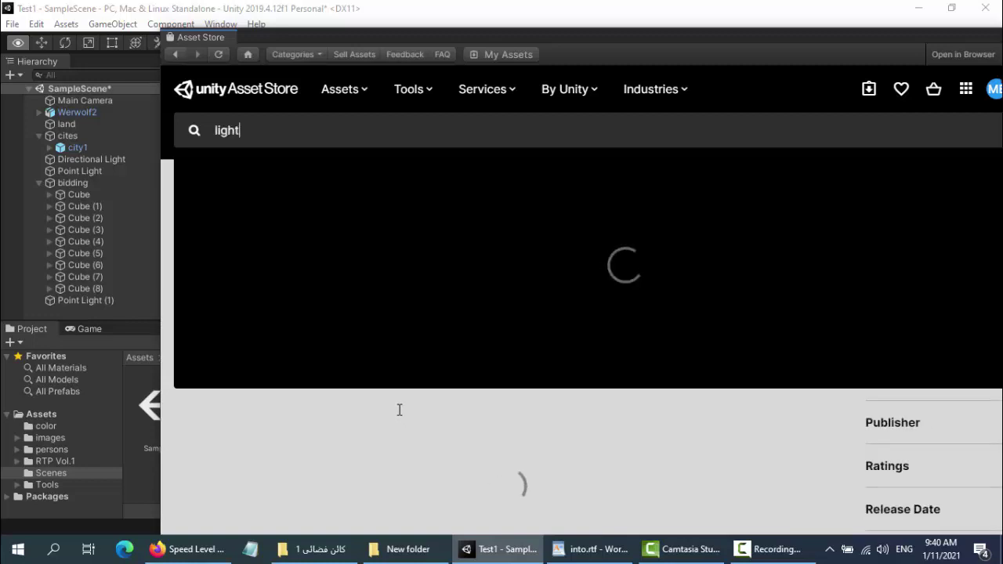
key("Return")
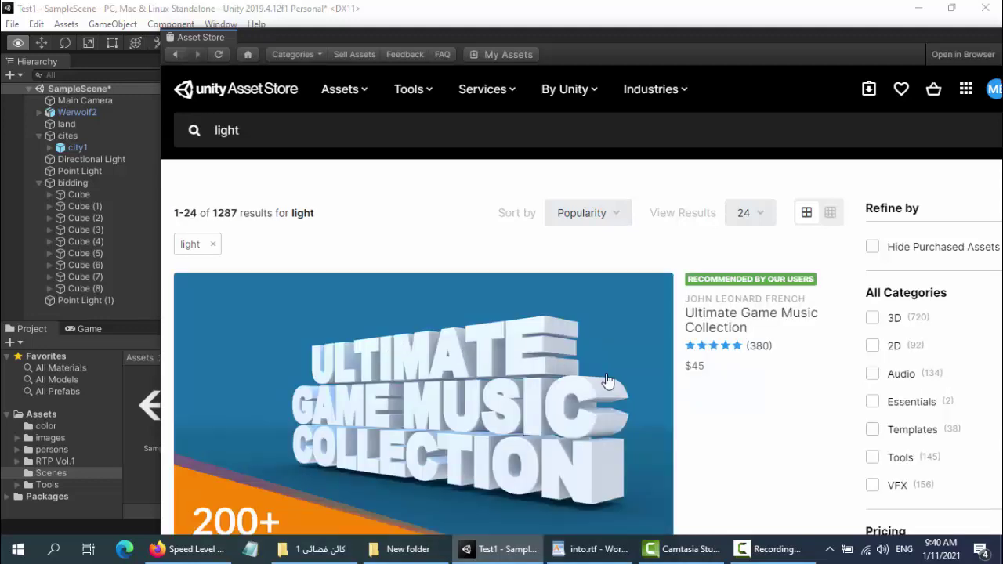
left_click(595, 225)
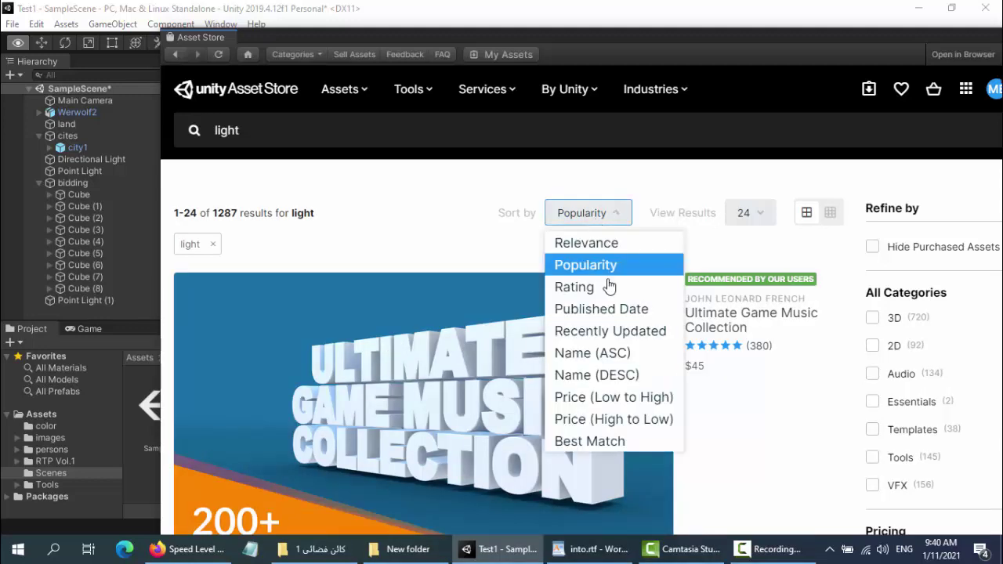
left_click(572, 398)
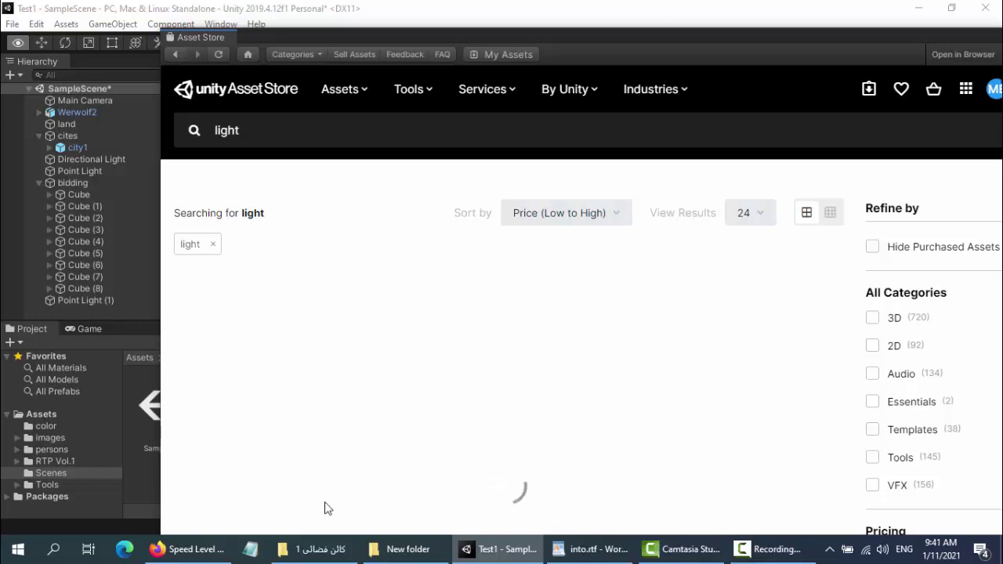
Step: Browse the light search results for street lamps and open the Street Lights Pack page
left_click(223, 549)
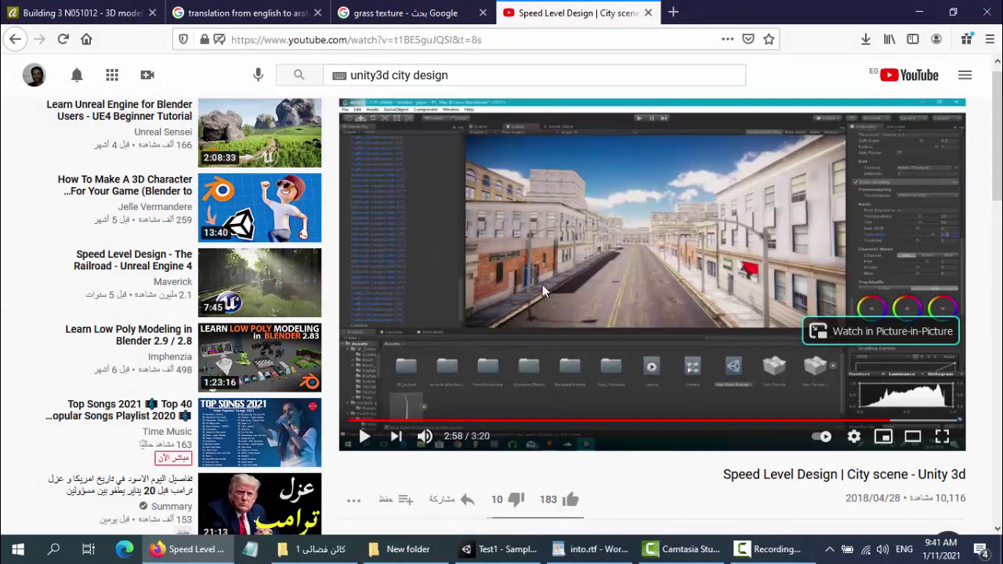
left_click(486, 548)
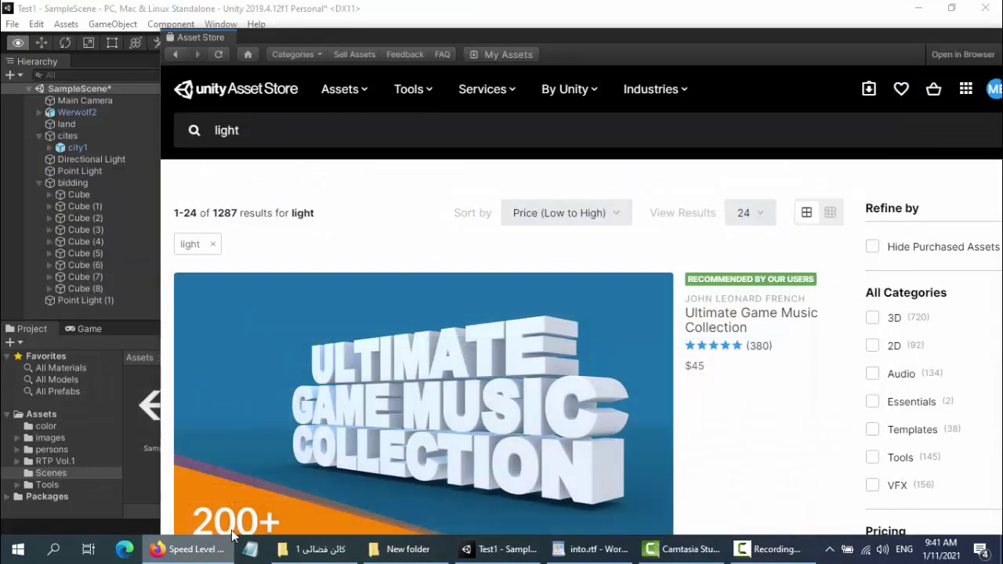
scroll(701, 348, "down", 2)
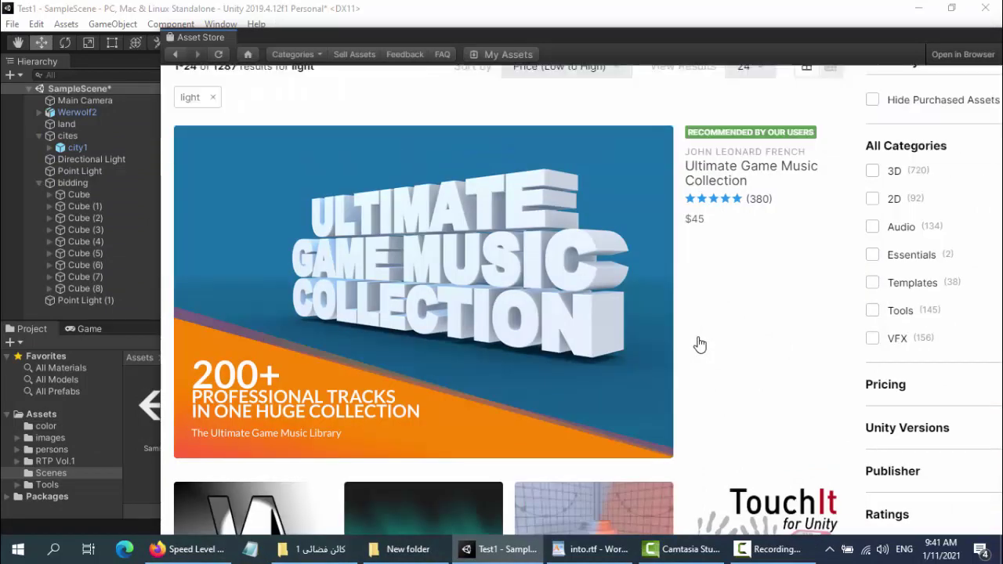
scroll(701, 343, "down", 2)
scroll(699, 337, "down", 1)
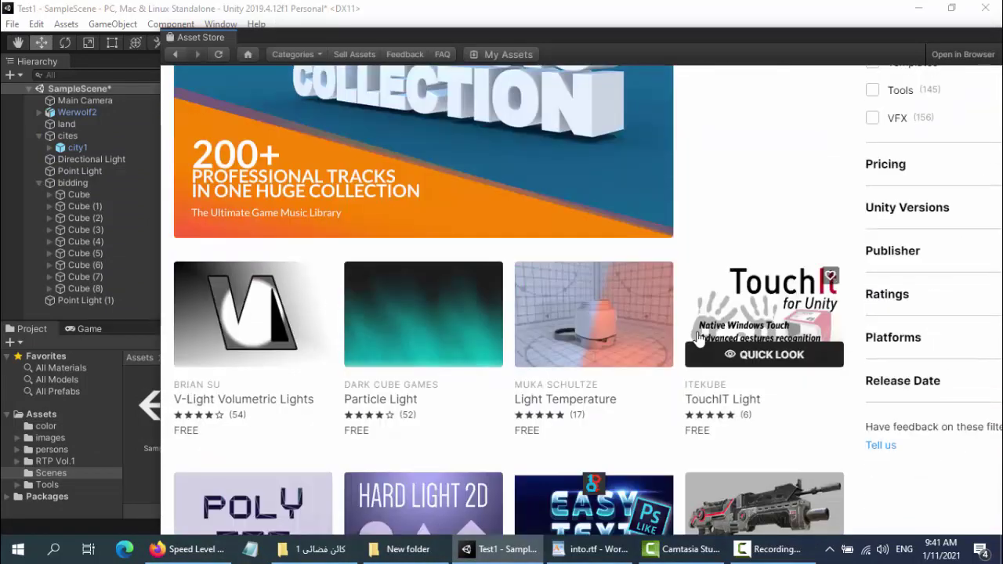
scroll(699, 337, "down", 2)
scroll(699, 337, "down", 2)
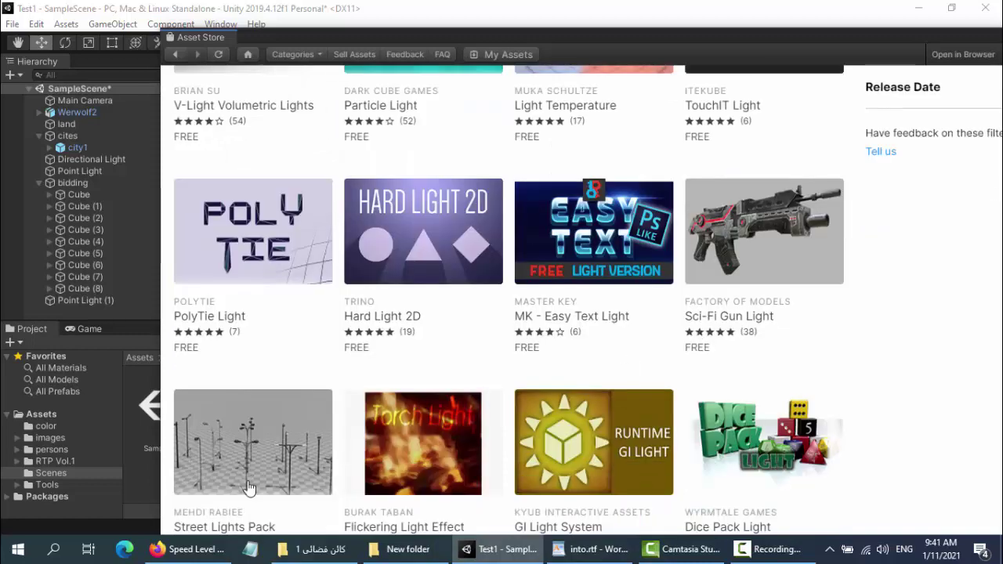
mouse_move(276, 485)
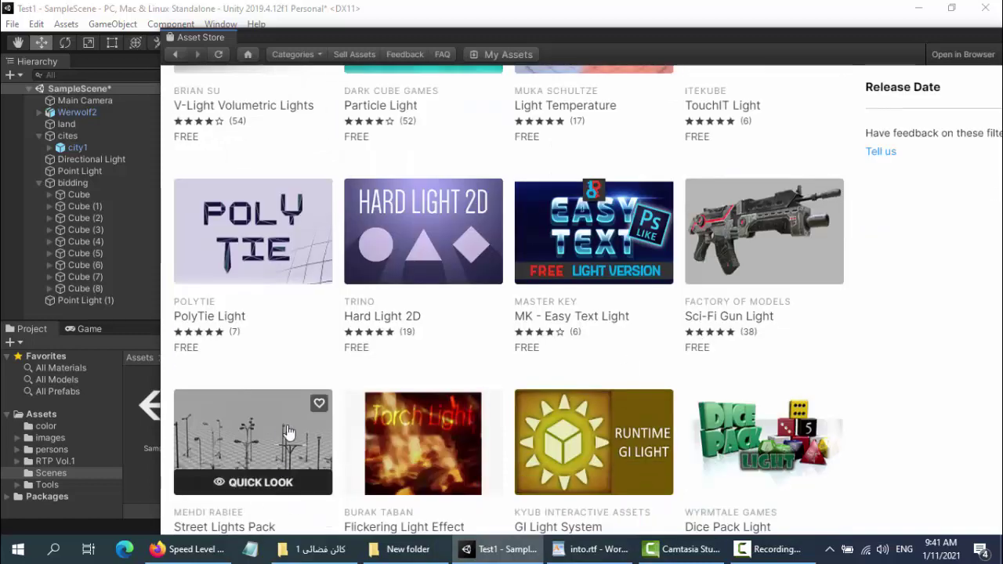
scroll(289, 432, "down", 1)
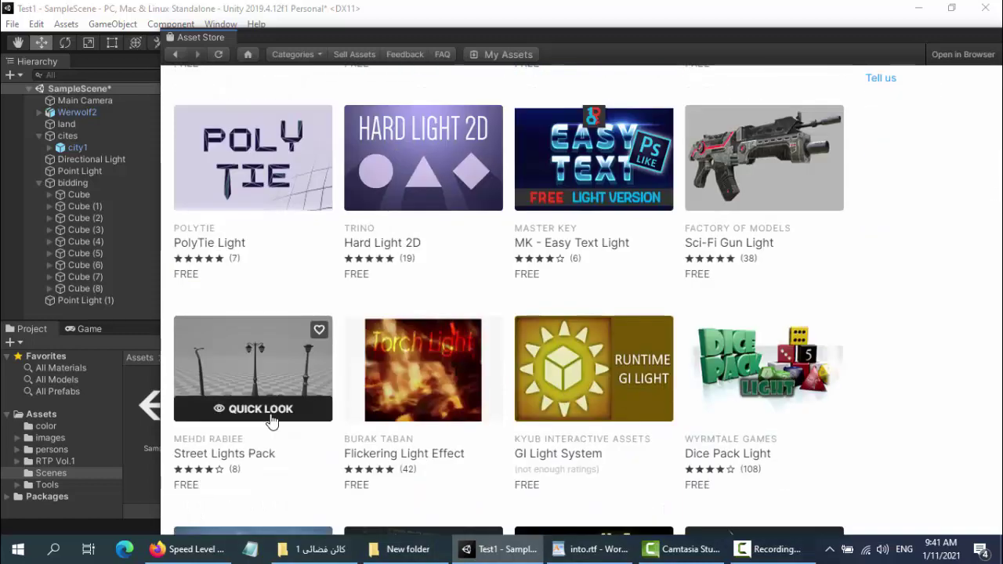
left_click(276, 376)
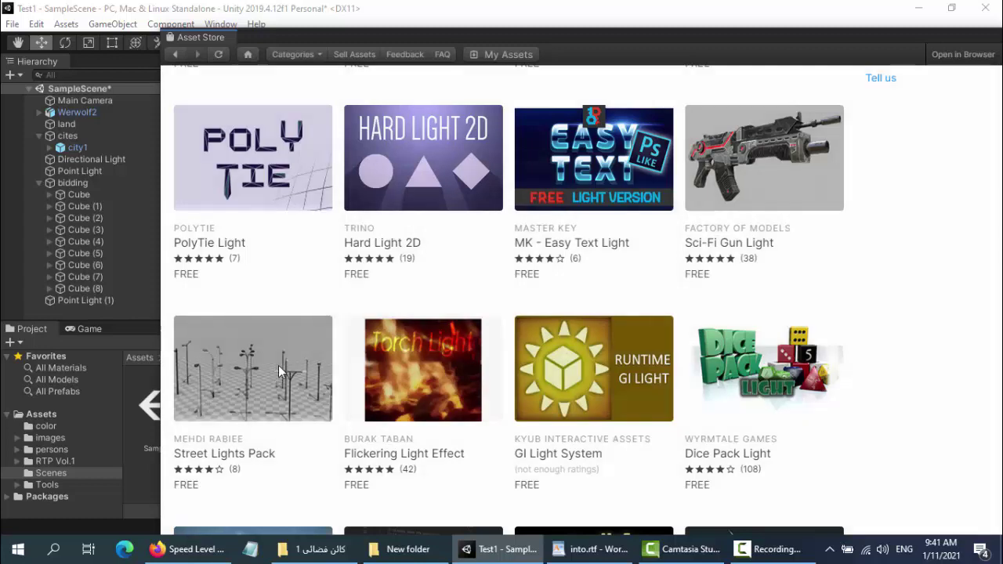
mouse_move(278, 366)
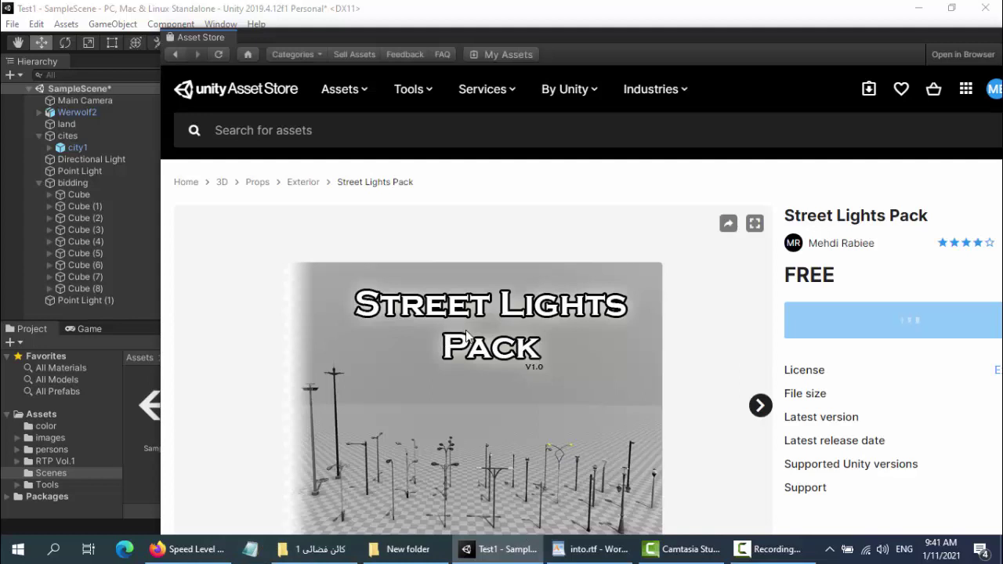
Step: Download the Street Lights Pack and import all of its files into the project
scroll(856, 328, "down", 1)
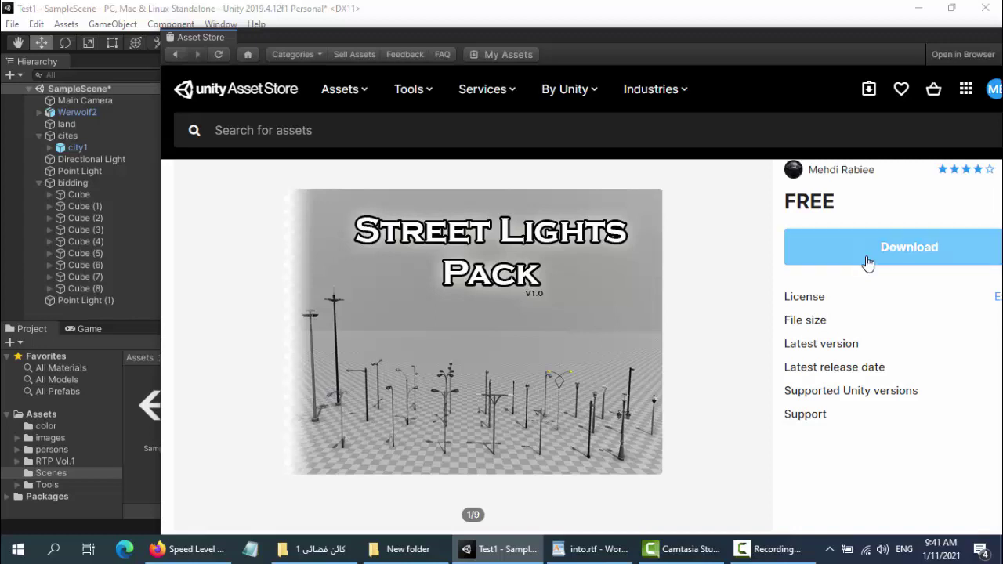
left_click(888, 248)
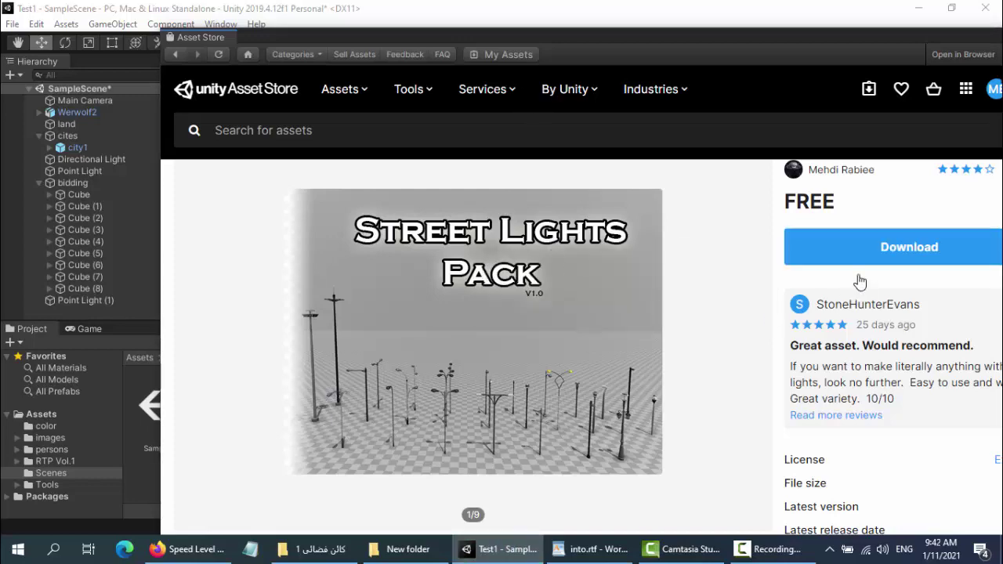
scroll(878, 255, "down", 3)
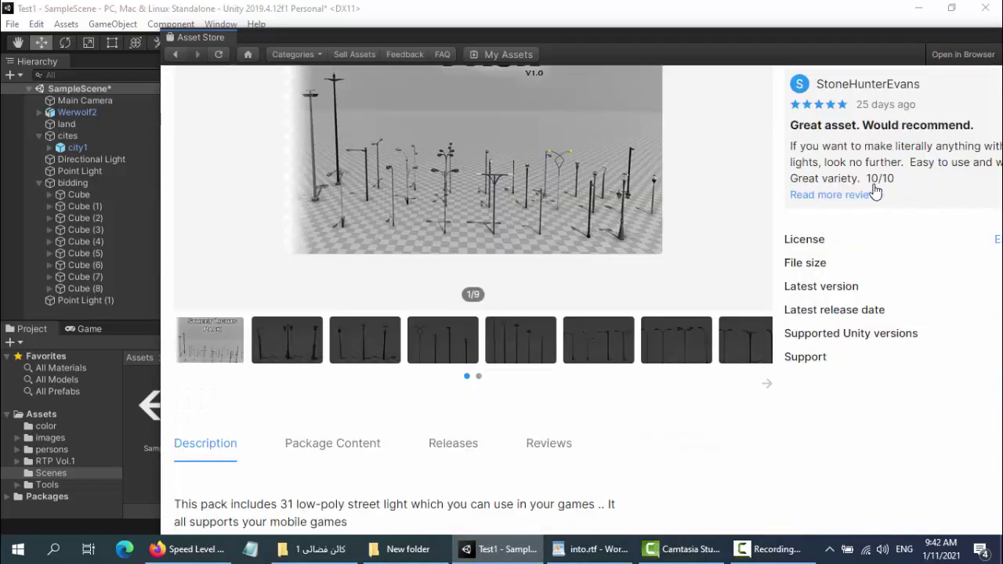
scroll(811, 193, "up", 3)
left_click(860, 257)
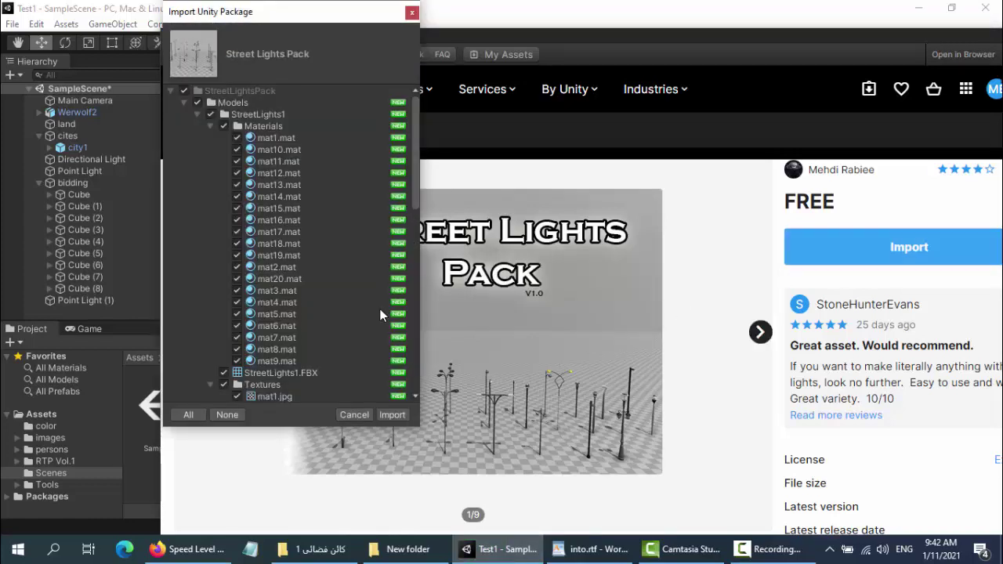
left_click(392, 416)
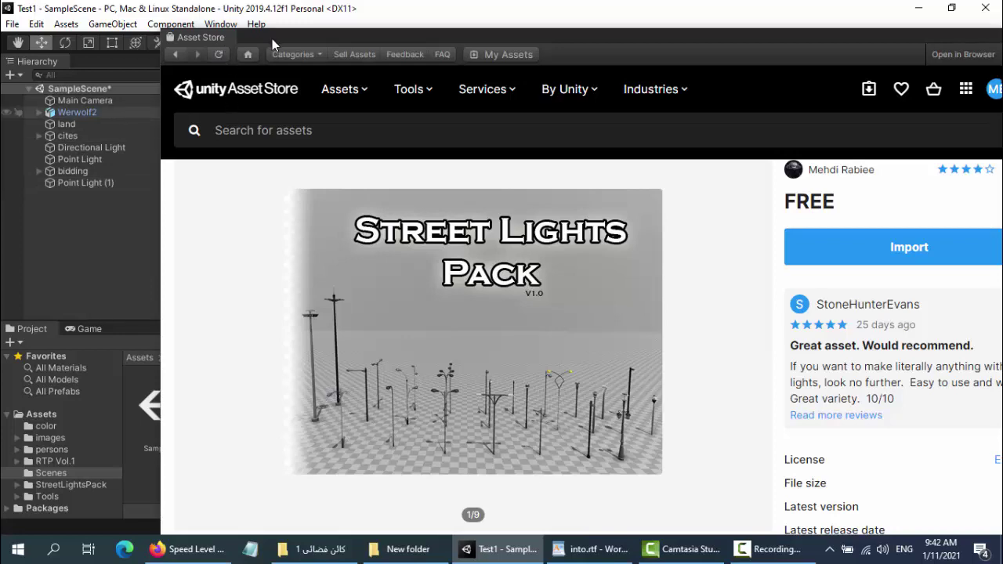
Step: Move the Asset Store window clear of the project files and open the StreetLightsPack/Models/StreetLights1 folder
left_click_drag(272, 39, 491, 351)
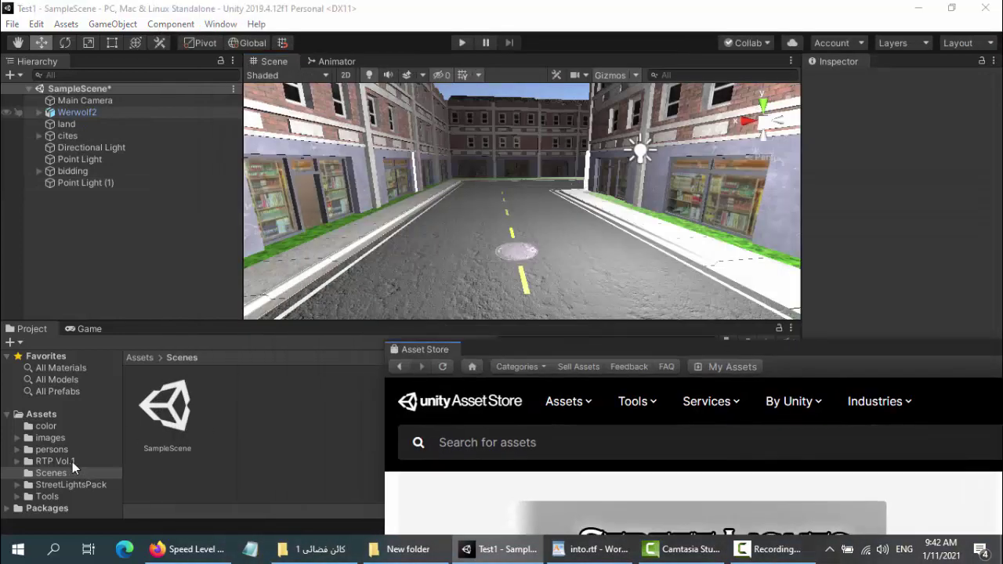
left_click(72, 462)
left_click(86, 487)
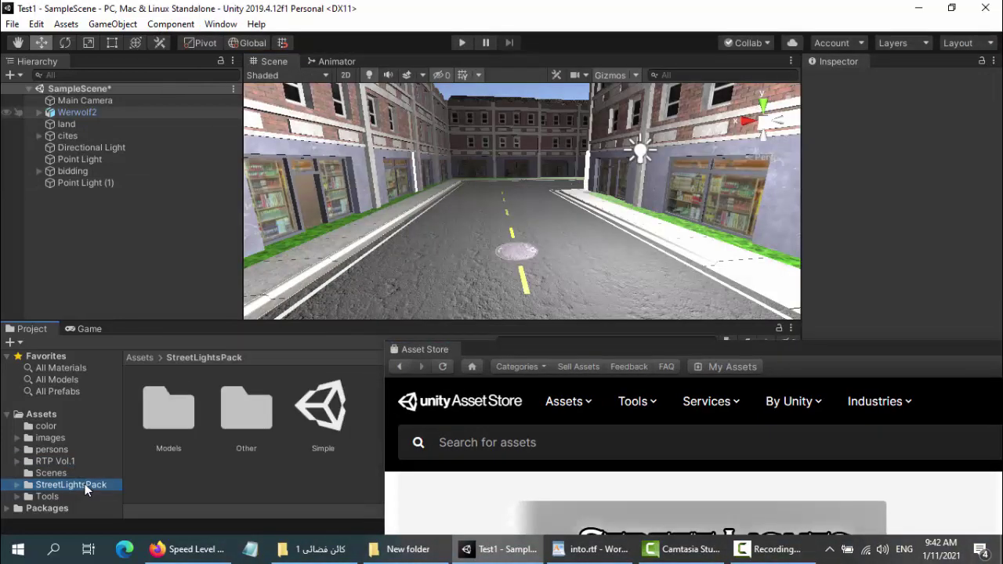
left_click_drag(474, 350, 538, 393)
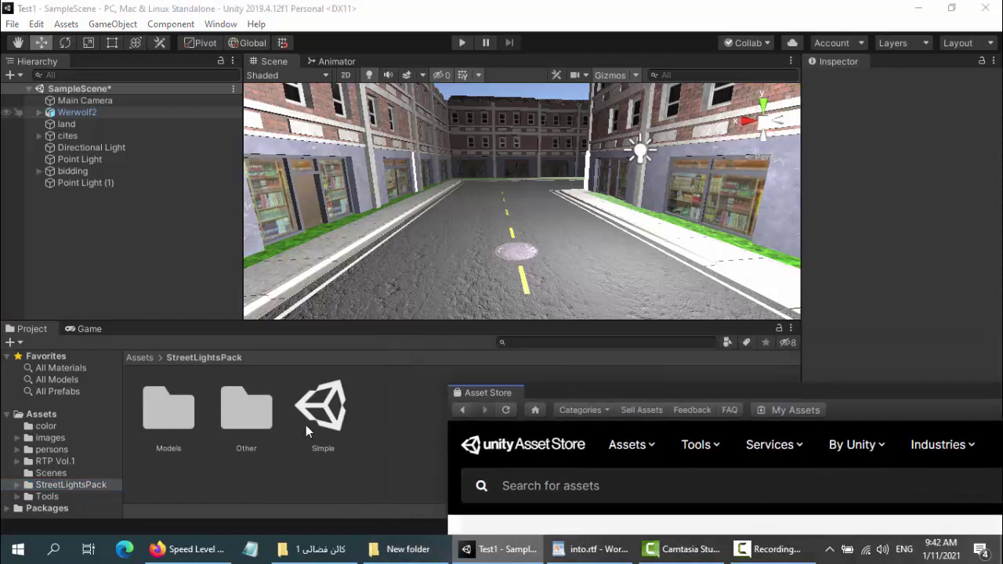
double_click(179, 409)
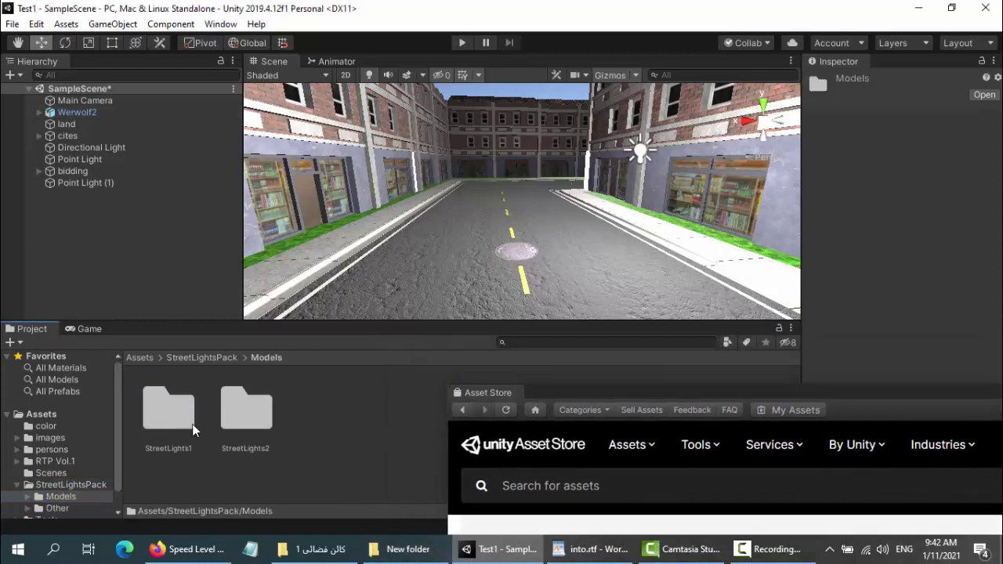
double_click(189, 414)
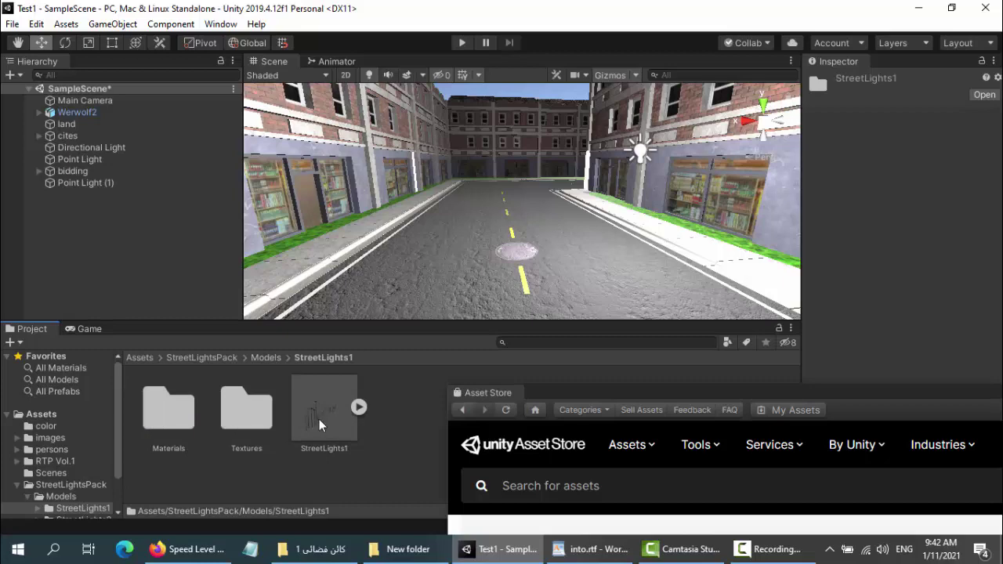
Step: Add the StreetLights1 model to the scene on the road between the building rows
left_click_drag(319, 419, 459, 259)
scroll(458, 259, "up", 3)
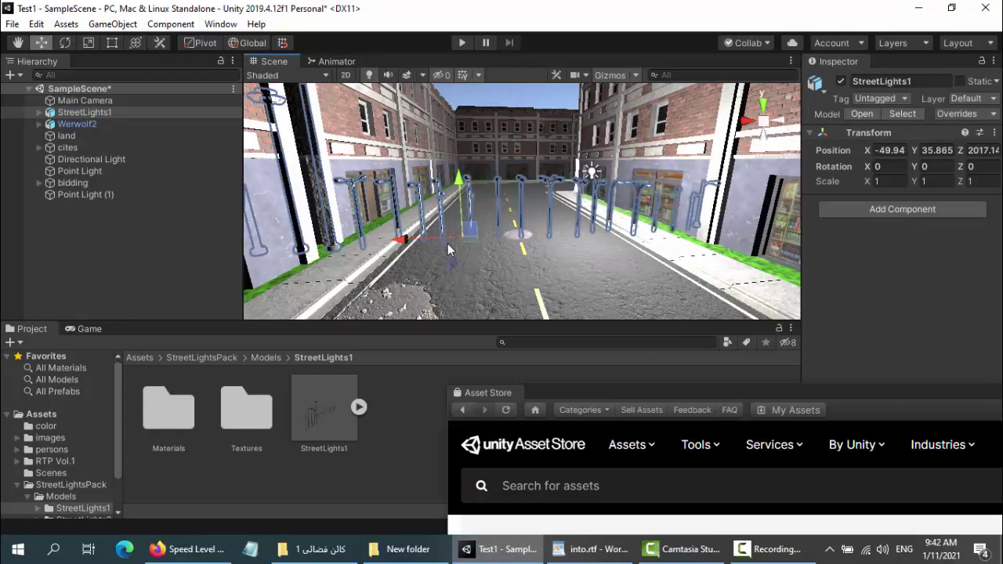
scroll(447, 243, "down", 1)
Step: Rotate StreetLights1 to about 95° around Y and place it last in the scene hierarchy
left_click(65, 42)
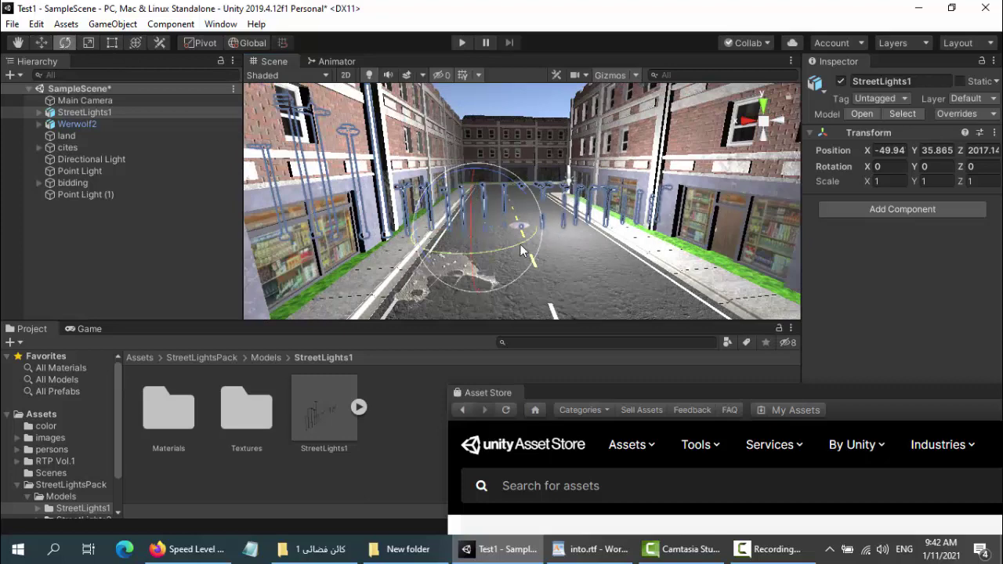
left_click_drag(521, 250, 337, 270)
left_click_drag(109, 114, 88, 201)
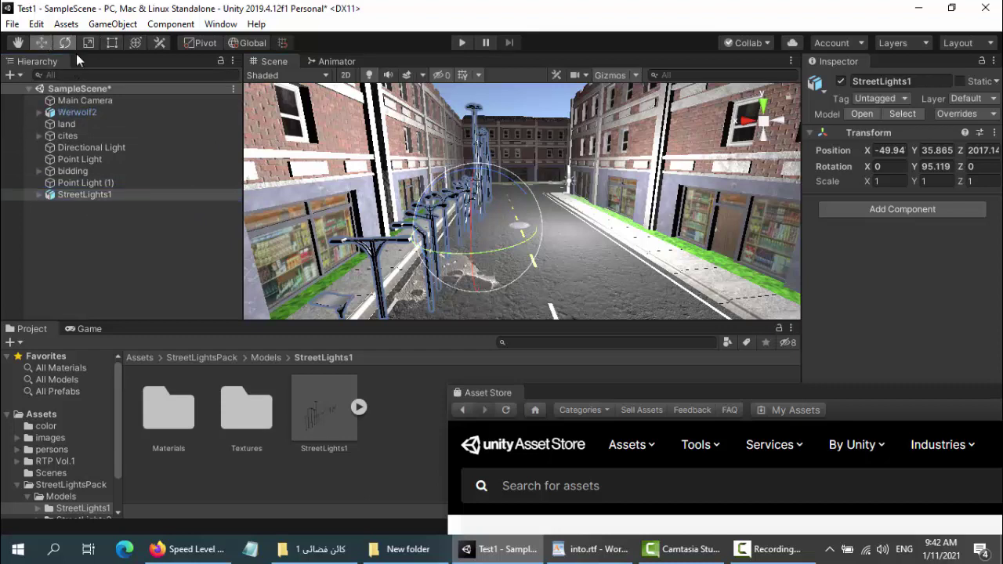
Step: Move StreetLights1 sideways onto the sidewalk and raise it, to about X -60.11 and Y 37.98
key("w")
left_click_drag(421, 235, 432, 223)
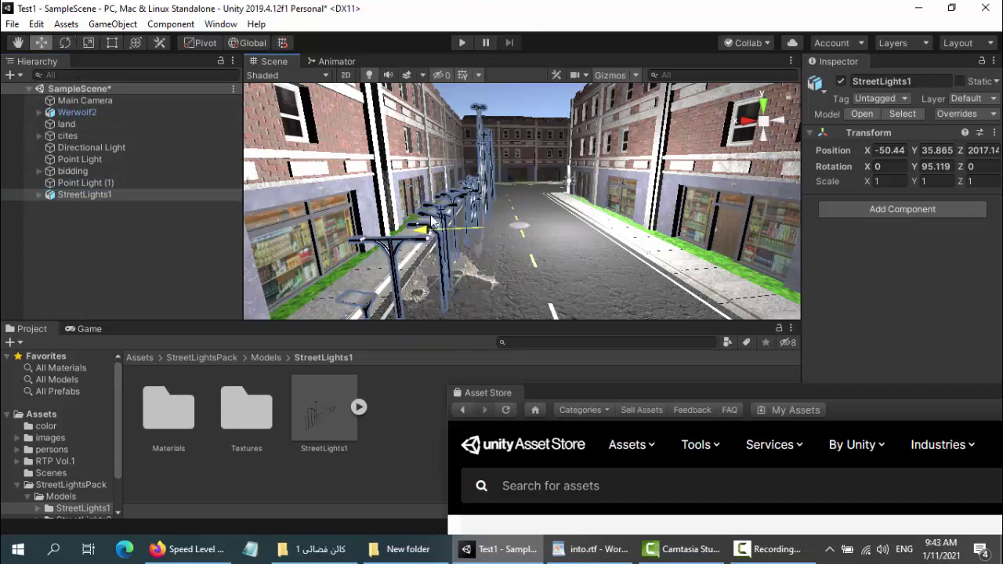
left_click_drag(483, 172, 478, 145)
left_click(206, 252)
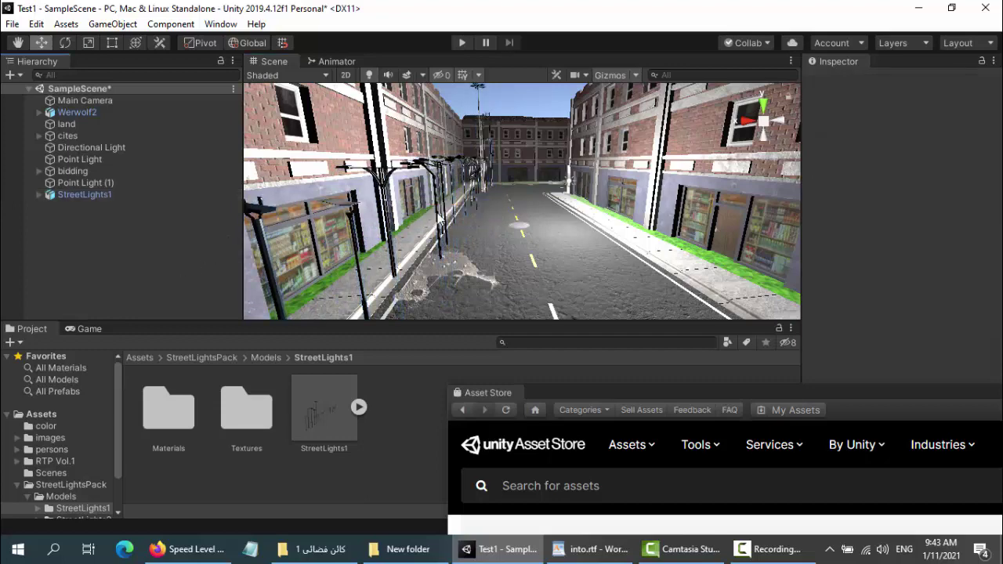
Step: Shift the StreetLights1 row along the sidewalk to about Z 2020.9 and check its placement
scroll(517, 204, "down", 3)
left_click_drag(472, 209, 610, 215, "alt")
left_click(125, 196)
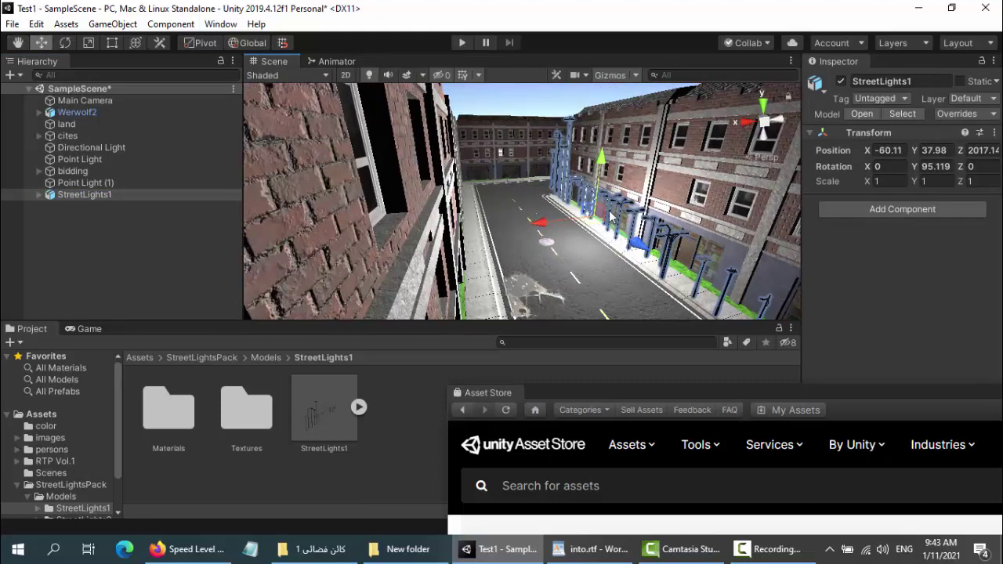
left_click_drag(641, 247, 668, 266)
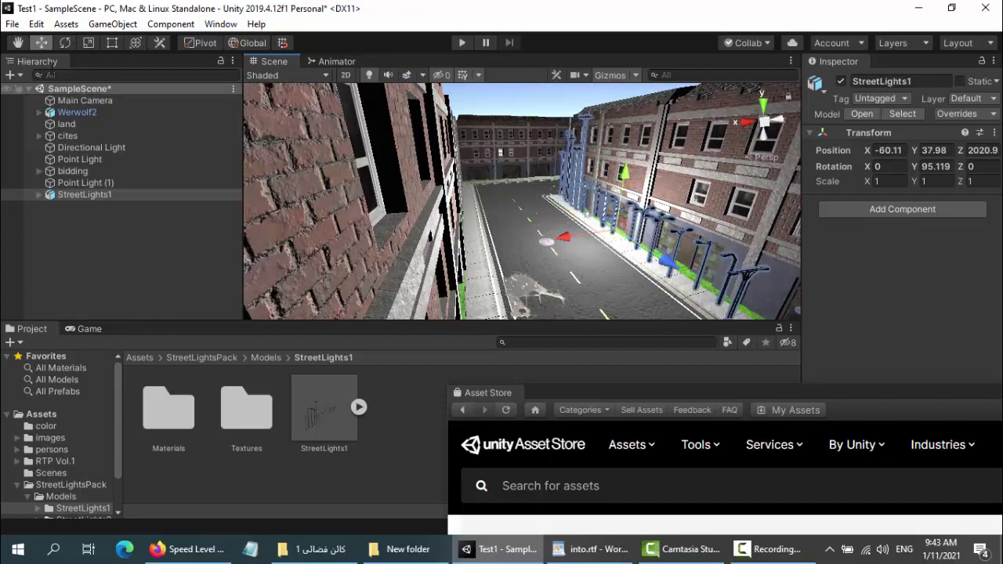
left_click(19, 44)
left_click_drag(471, 220, 337, 227, "alt")
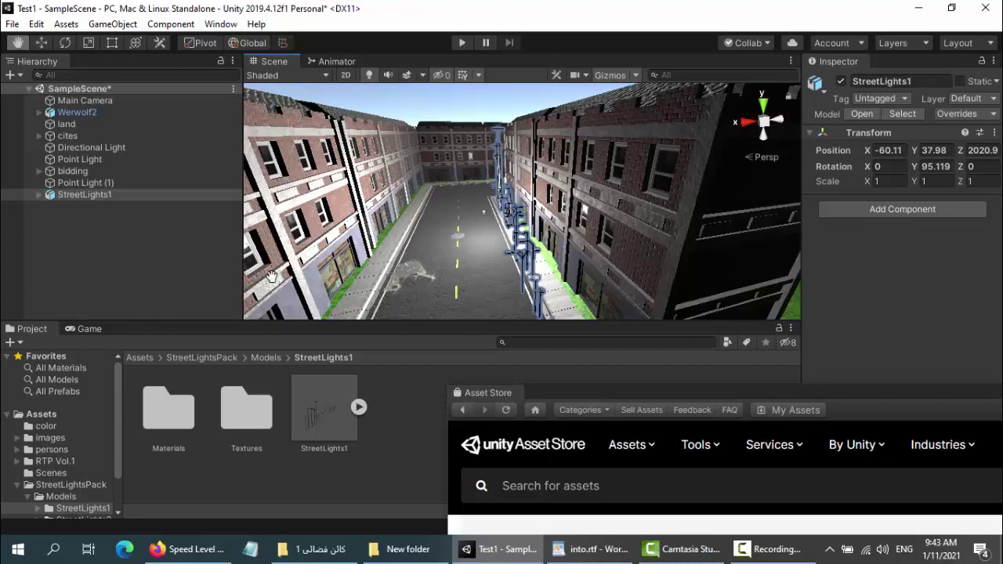
left_click(204, 284)
scroll(500, 256, "down", 3)
scroll(524, 235, "down", 4)
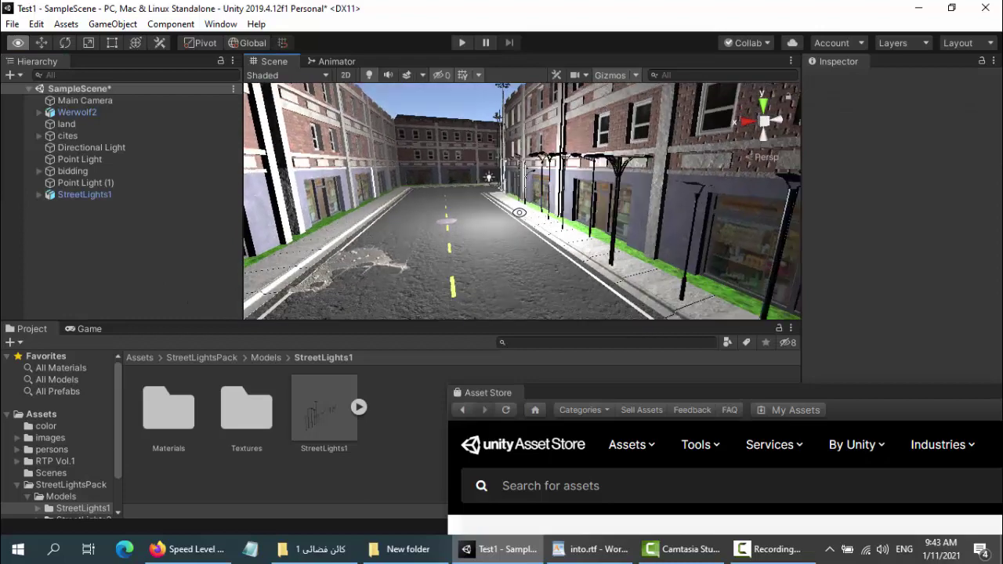
Step: Select the nearest street lamp, Object15, for moving and shift the floating Asset Store window clear of its material settings
scroll(524, 220, "down", 5)
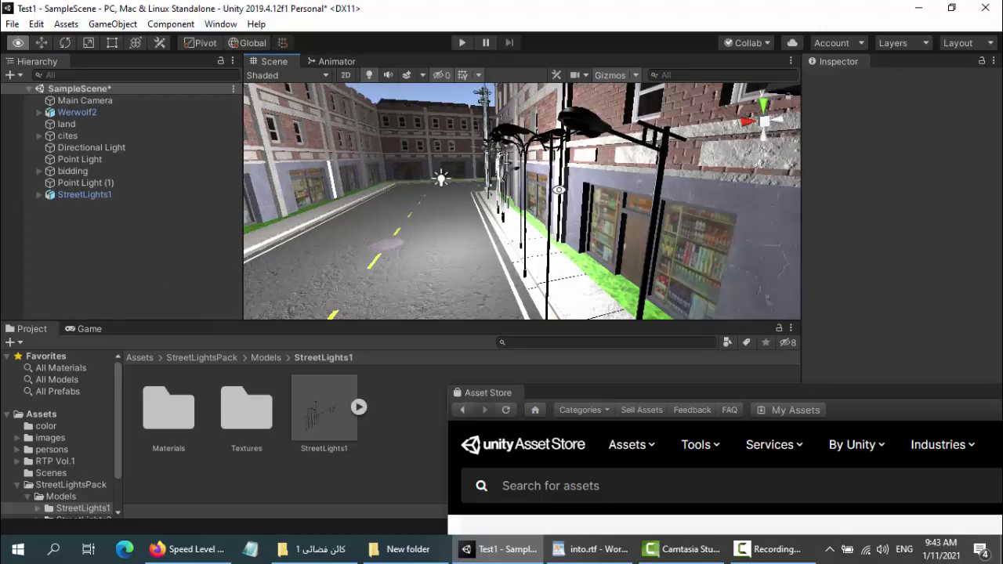
left_click_drag(558, 190, 556, 200, "alt")
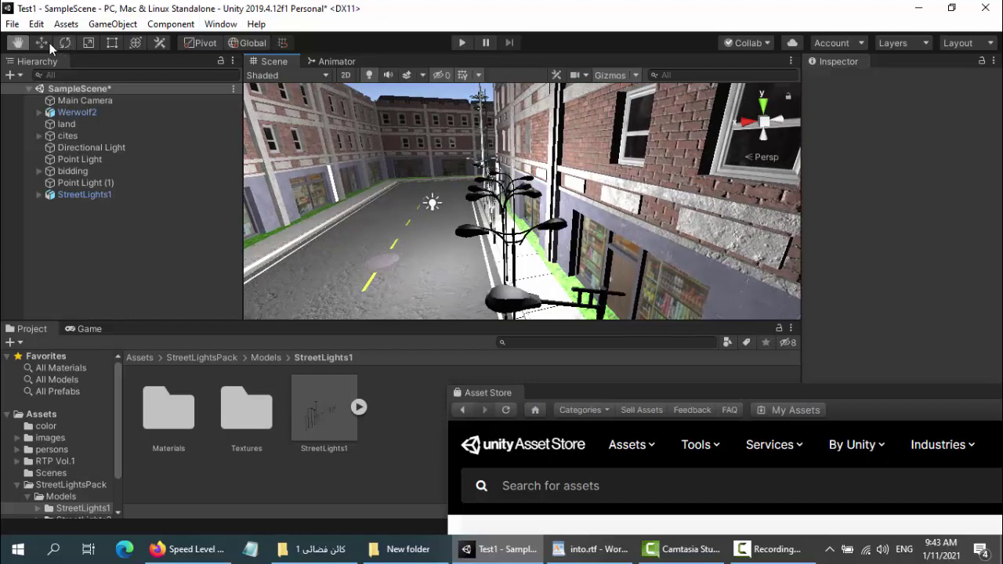
left_click(49, 43)
left_click(512, 299)
left_click(512, 299)
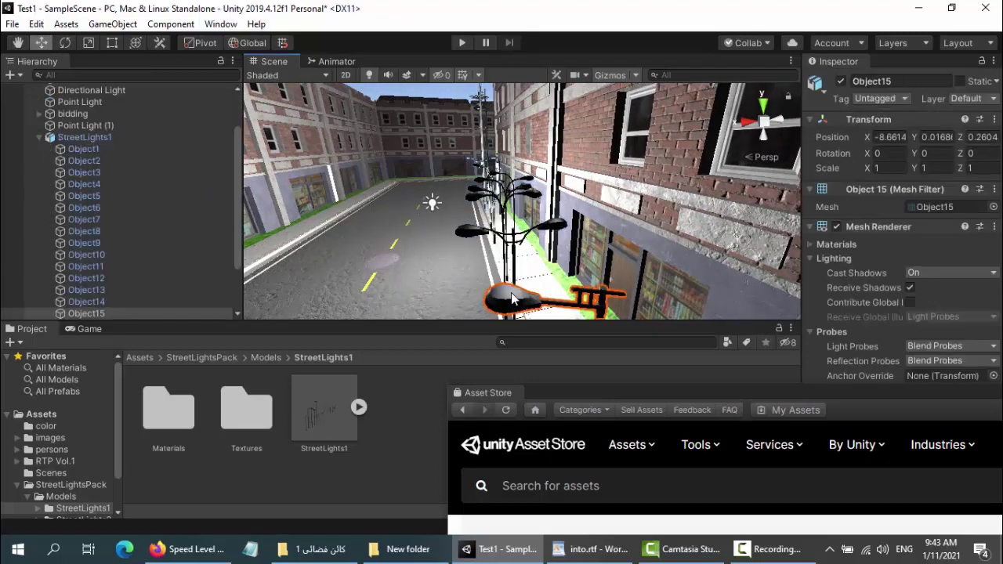
left_click_drag(892, 396, 776, 480)
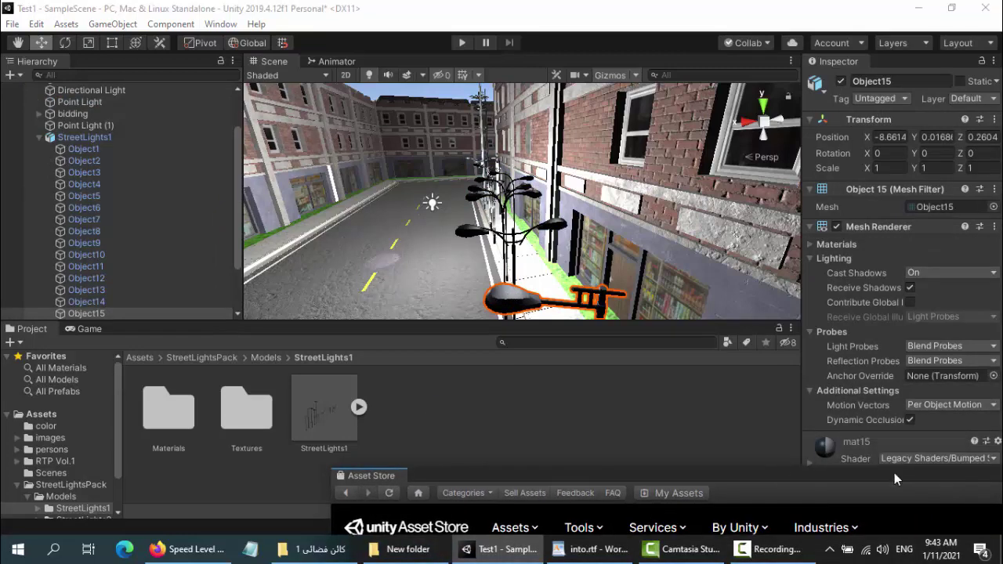
left_click_drag(895, 472, 555, 488)
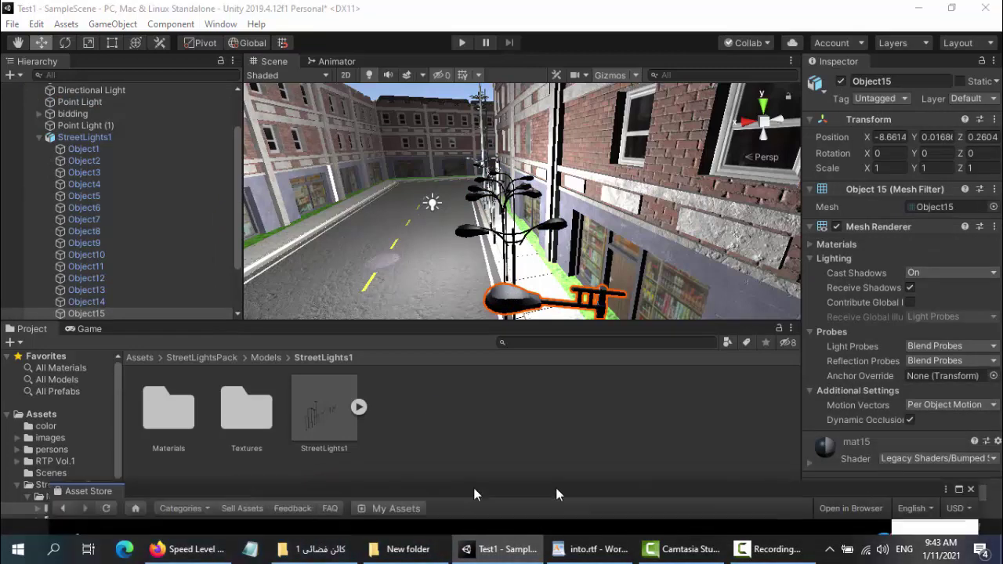
Step: Set the X tiling of the base texture in Object15's material mat15 to -0.1
left_click(811, 464)
scroll(852, 452, "down", 5)
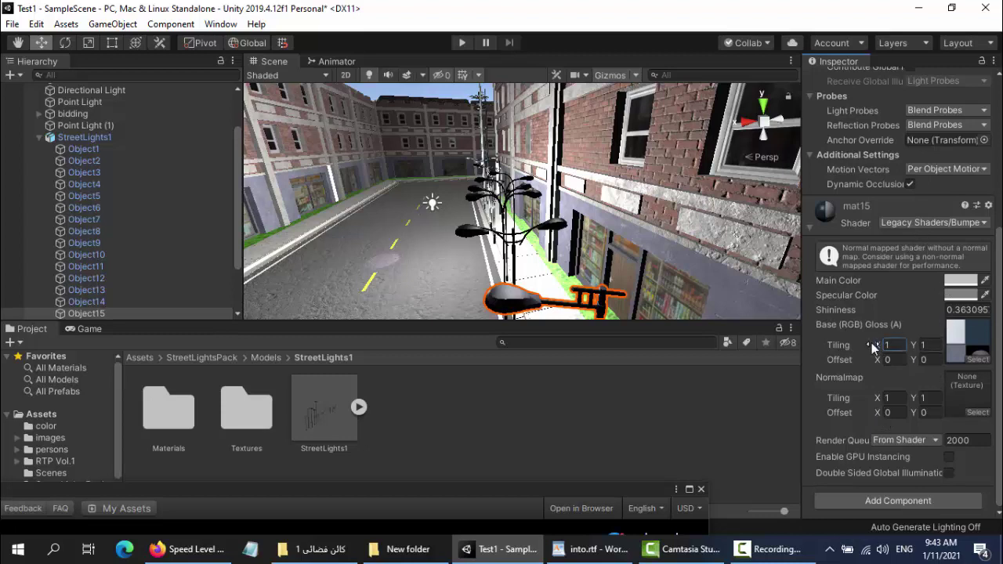
type("-0.1")
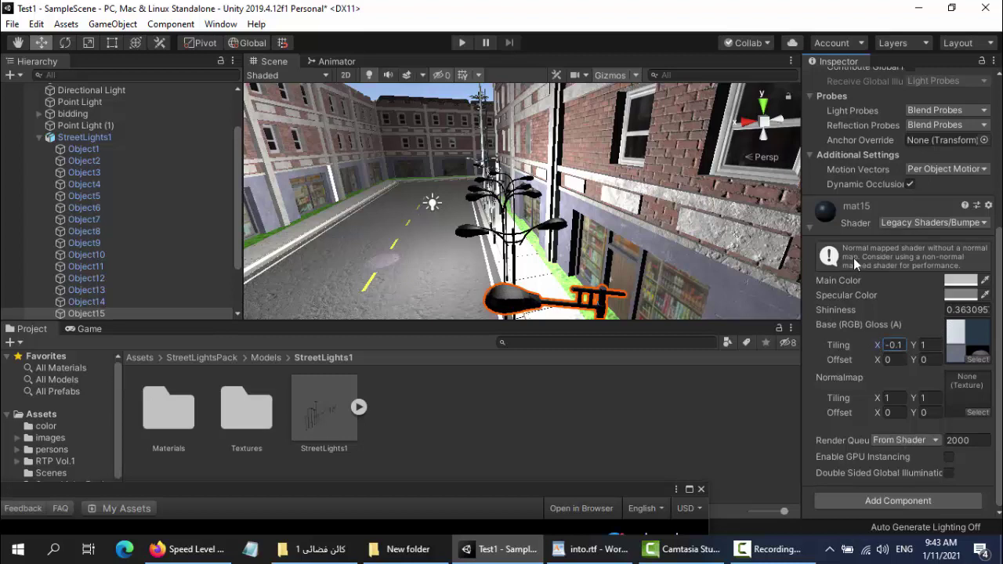
scroll(854, 258, "up", 3)
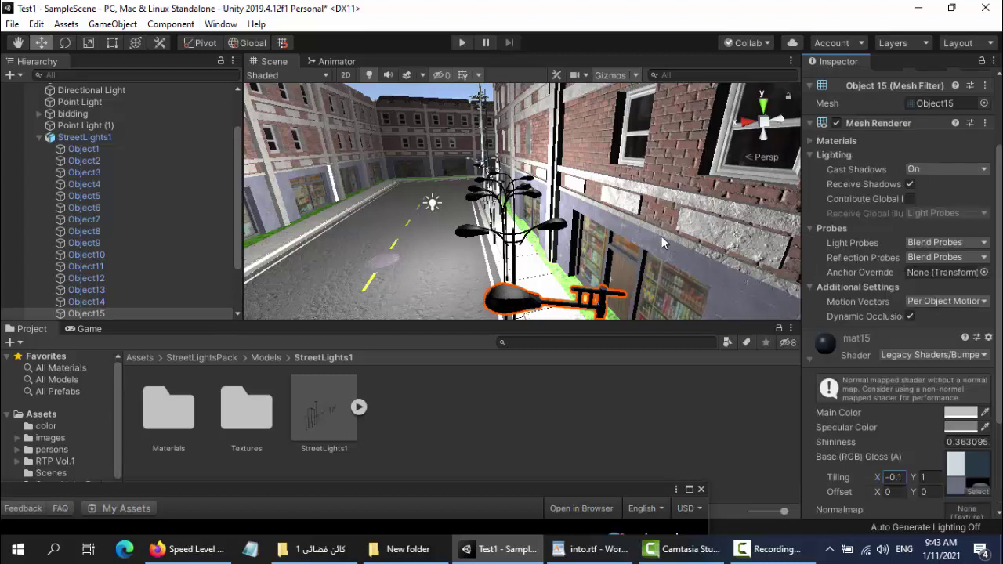
Step: Select the whole StreetLights1 row, then deselect it and examine the lamps along the sidewalk from several angles
left_click(99, 139)
key("f")
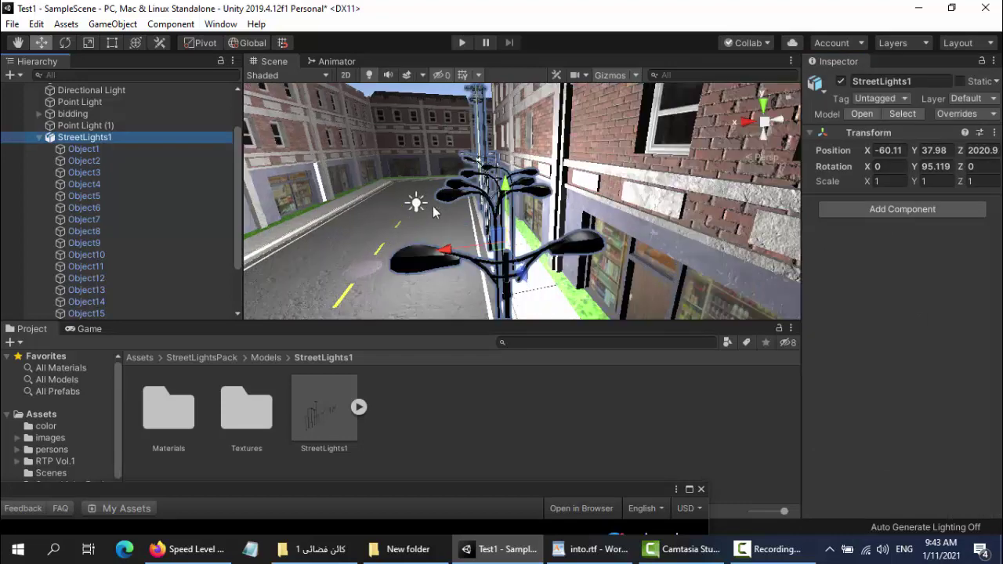
left_click_drag(481, 223, 586, 251, "alt")
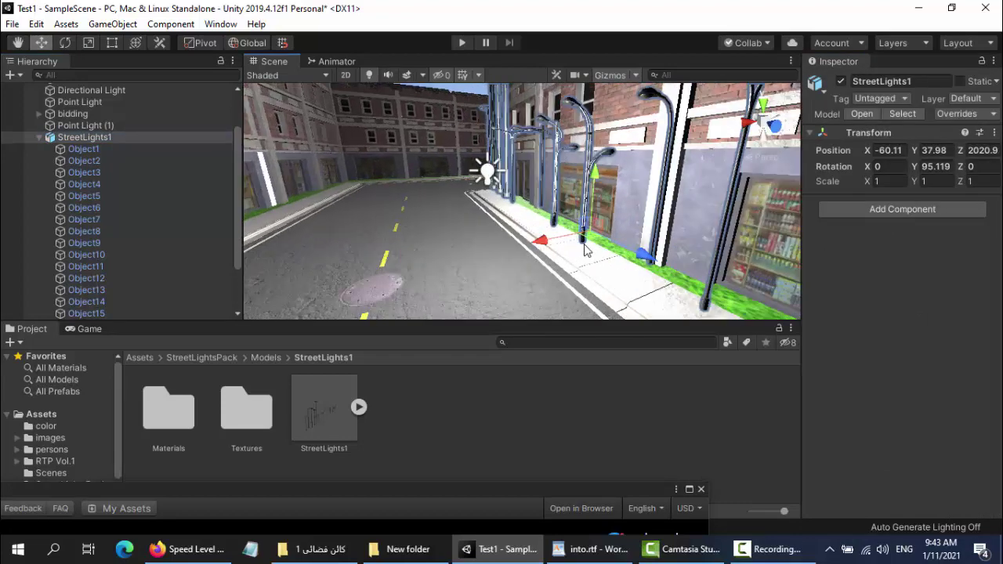
left_click(41, 136)
left_click(570, 185)
left_click_drag(570, 185, 544, 176, "alt")
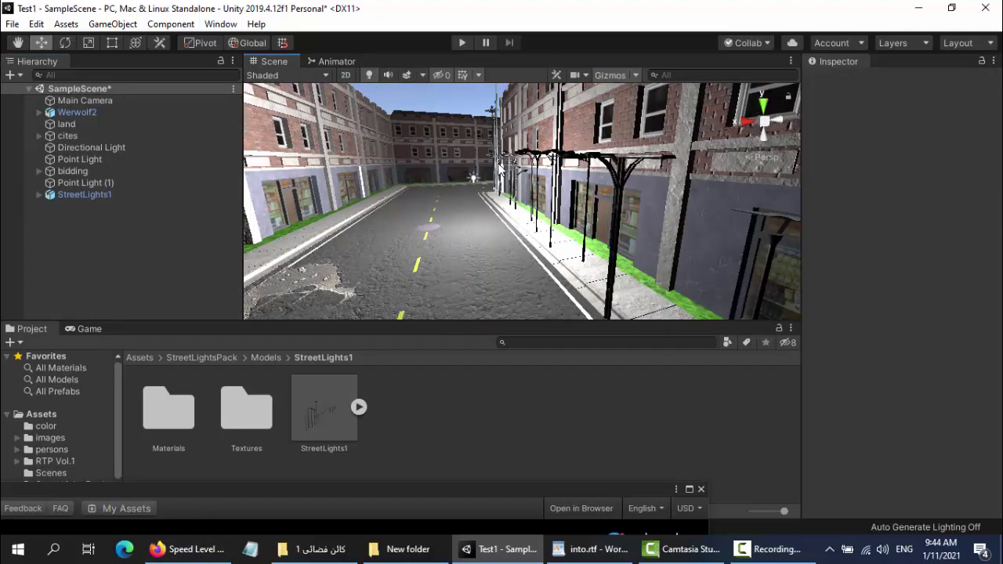
left_click_drag(503, 169, 535, 144, "alt")
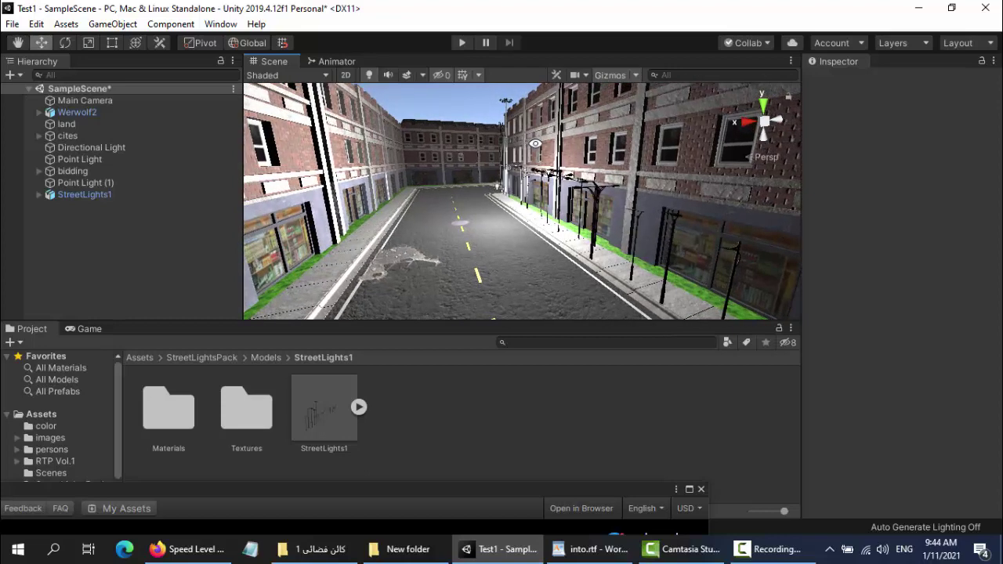
Step: Switch to Firefox, open the "Fantastic City Generator for Unity3D" video from the YouTube results, pause it and view its city at about 3:05
left_click(190, 549)
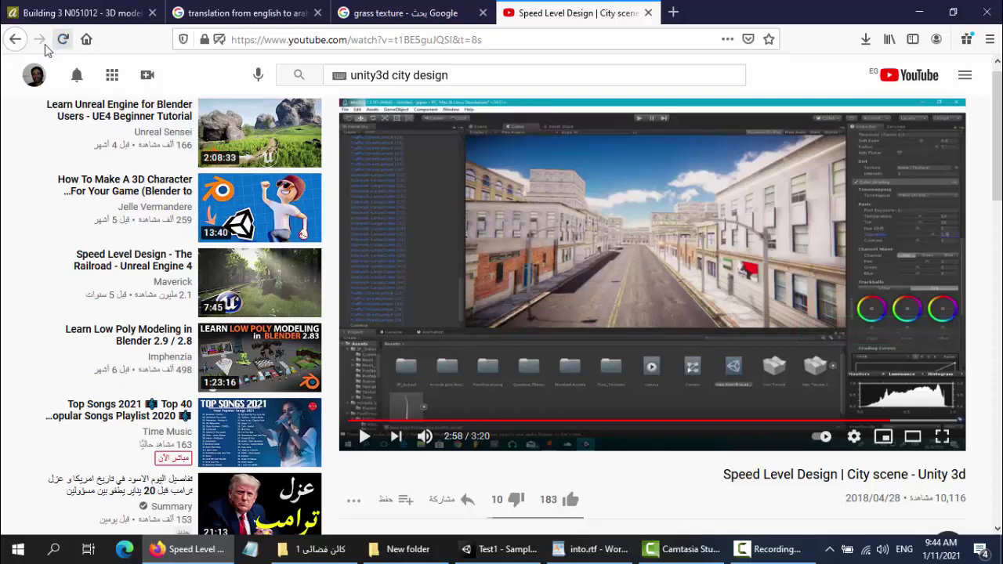
left_click(13, 40)
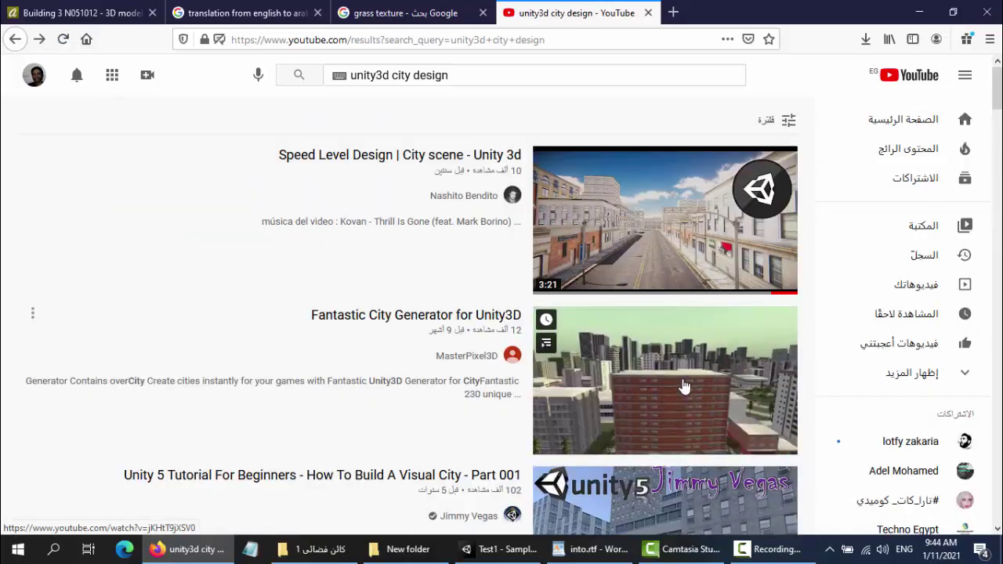
left_click(685, 387)
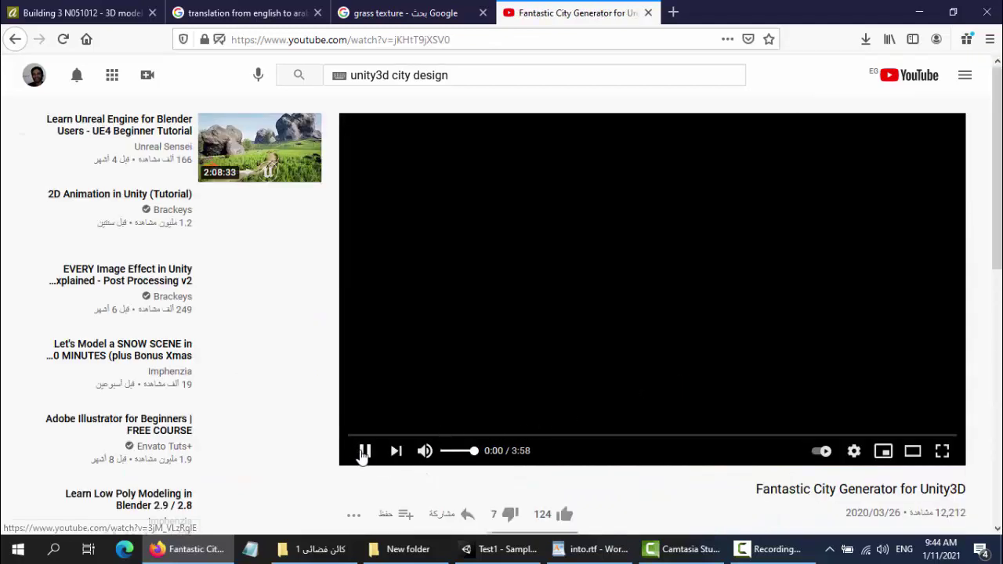
left_click(364, 453)
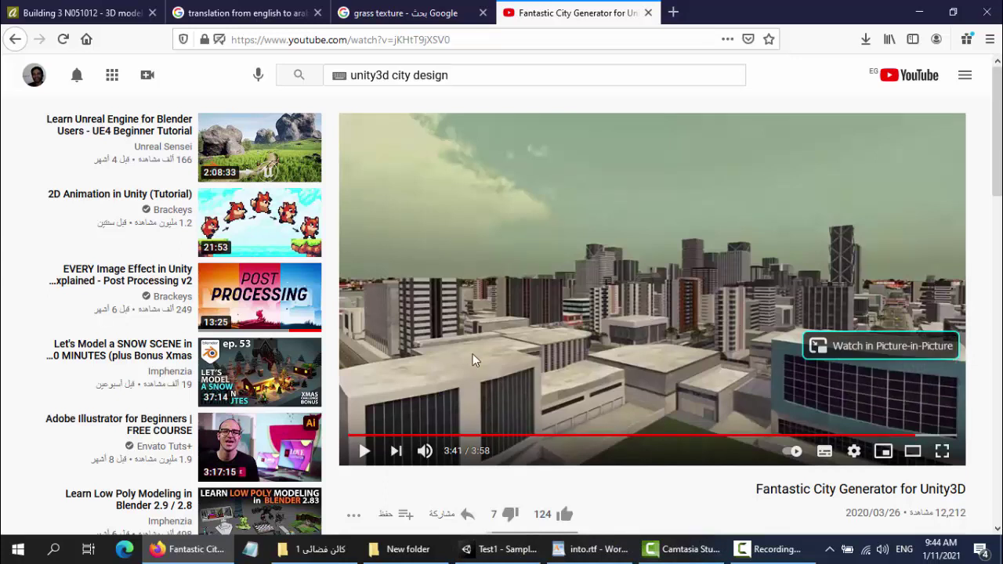
left_click(824, 436)
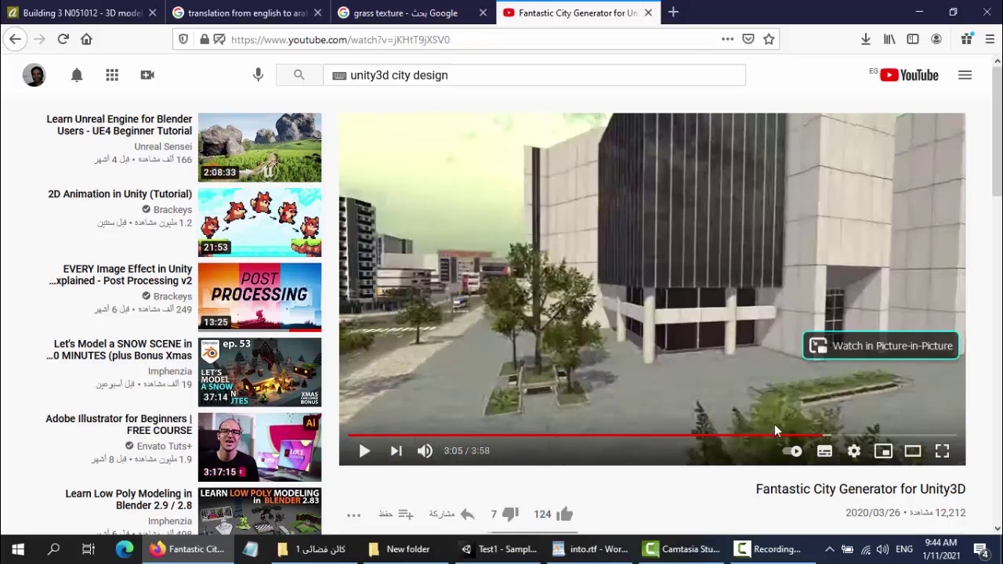
Step: Open the Unity Asset Store link in the video's description and examine the Fantastic City Generator page
scroll(777, 439, "down", 3)
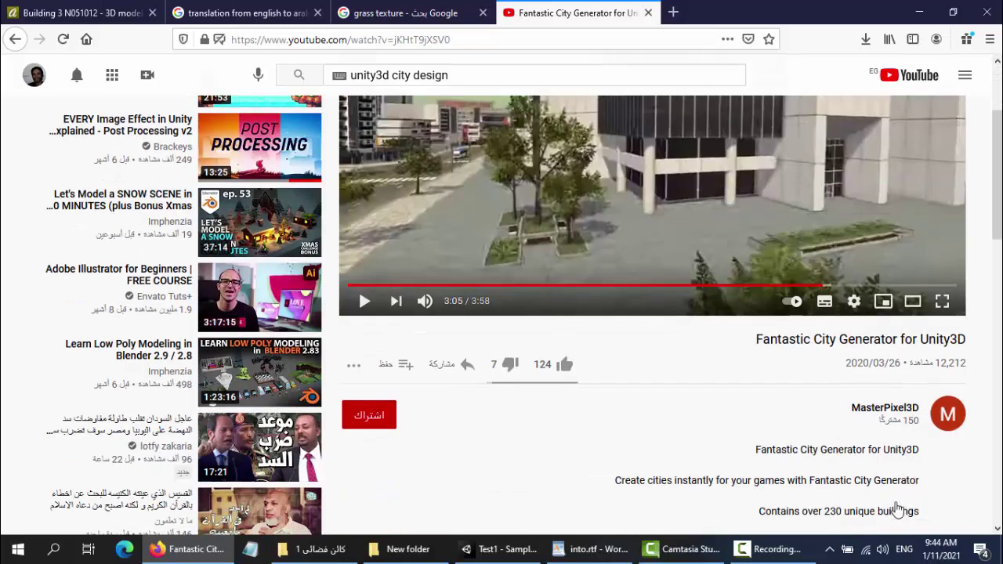
scroll(897, 510, "down", 3)
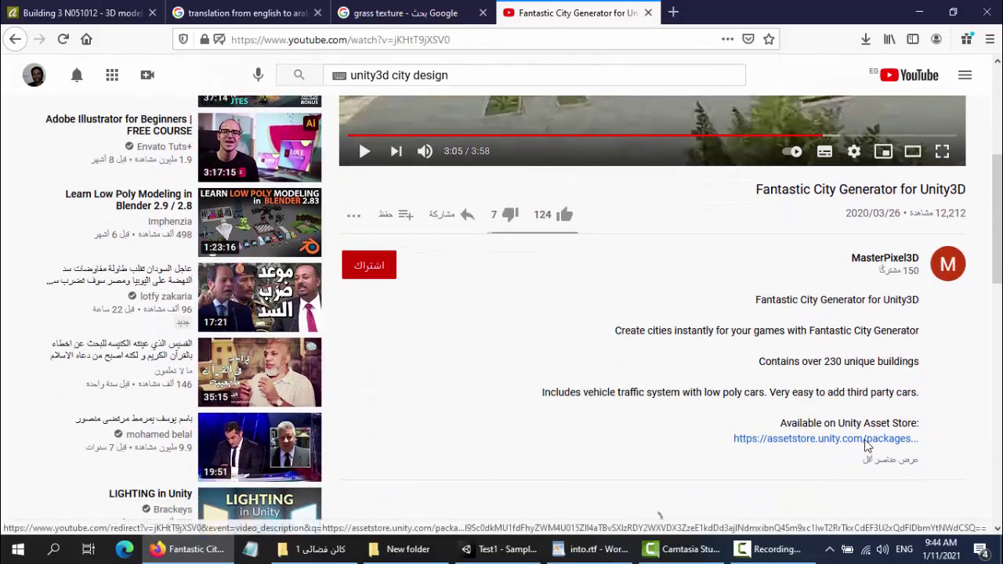
left_click(824, 445)
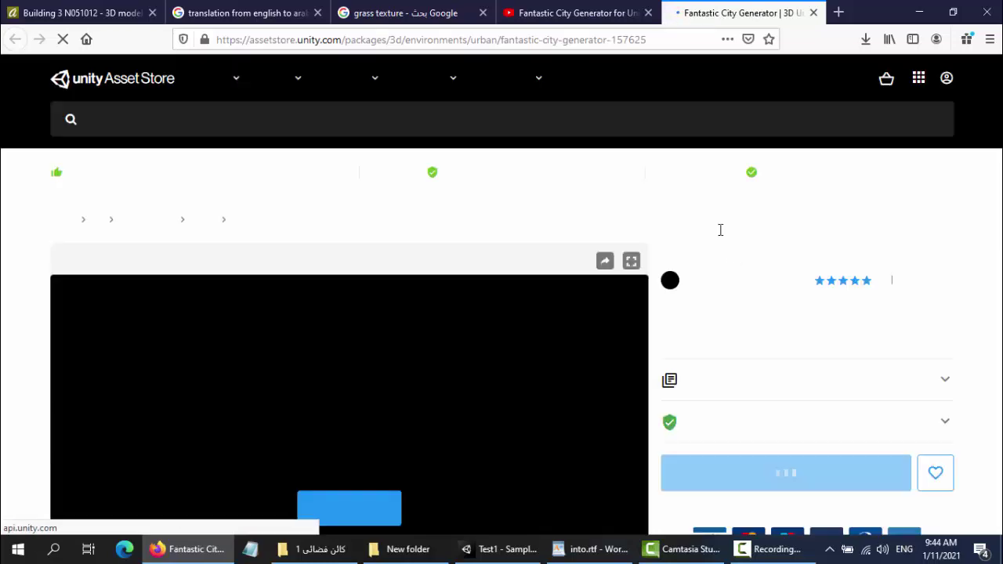
scroll(746, 263, "down", 2)
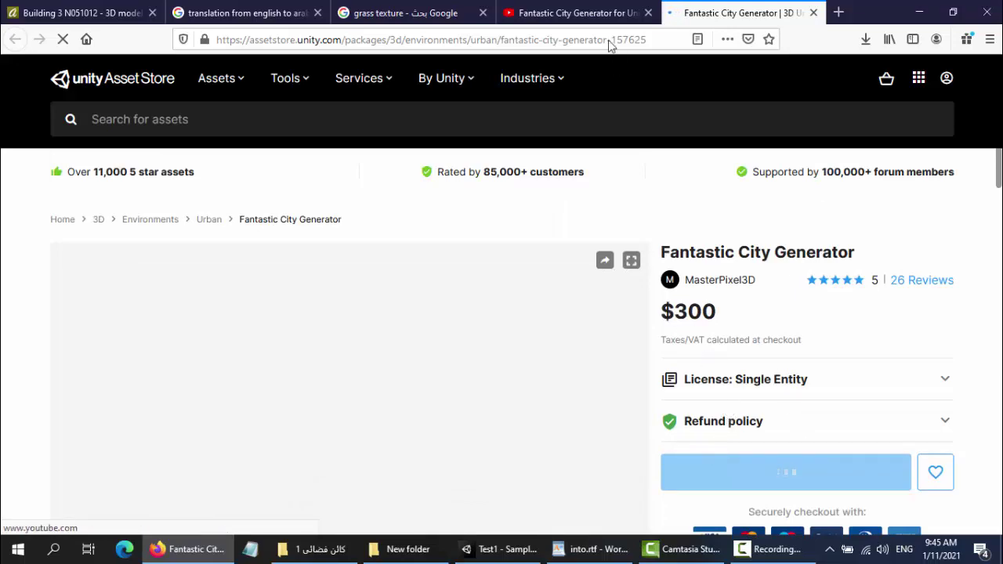
Step: Go back to the Fantastic City Generator video and return to the Unity scene
left_click(584, 13)
scroll(578, 316, "up", 3)
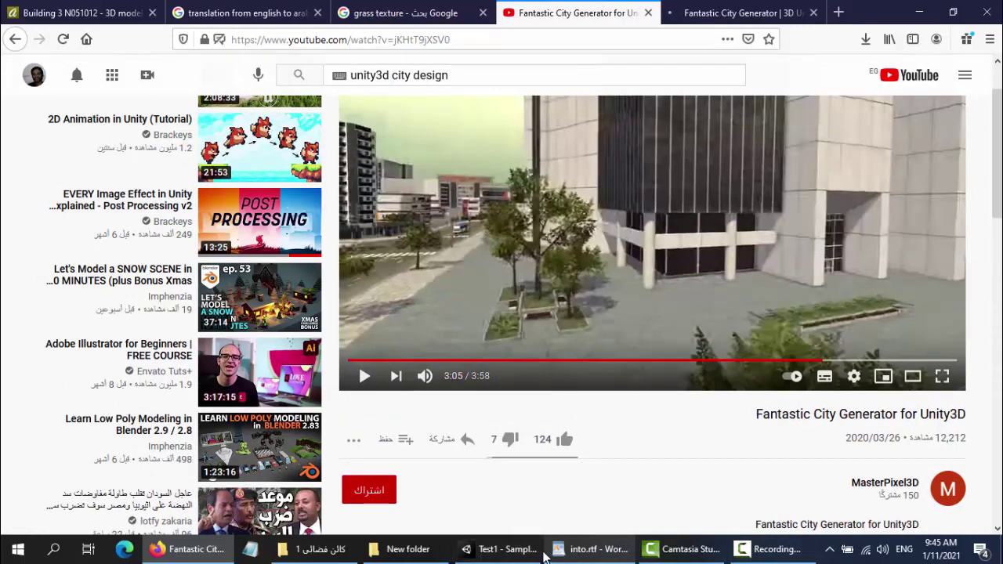
left_click(918, 12)
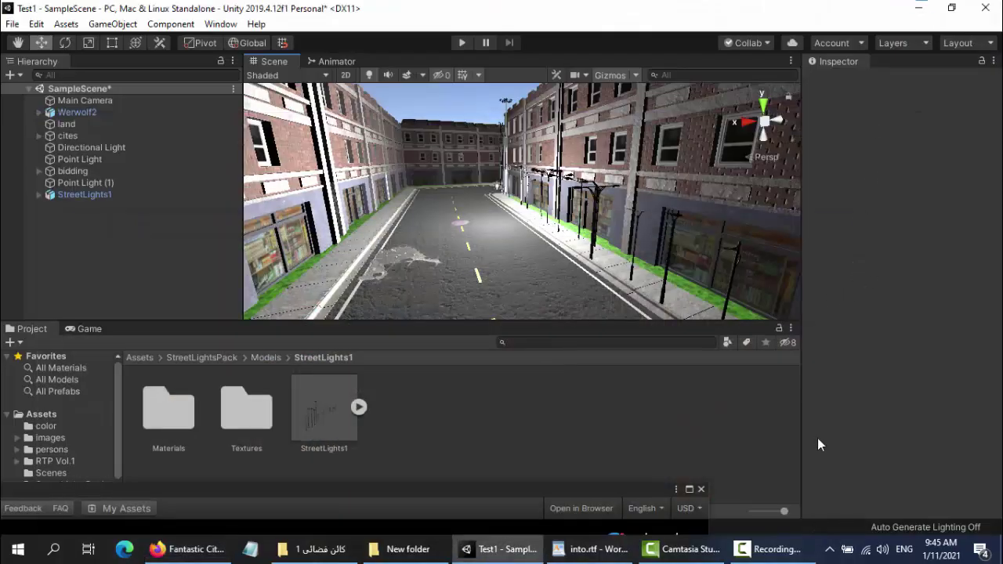
mouse_move(778, 556)
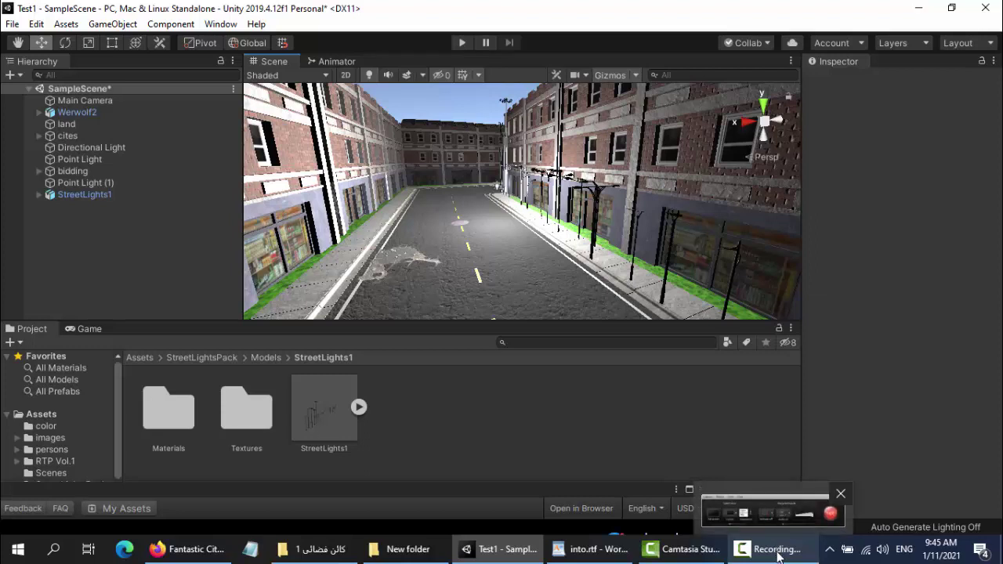
left_click(777, 554)
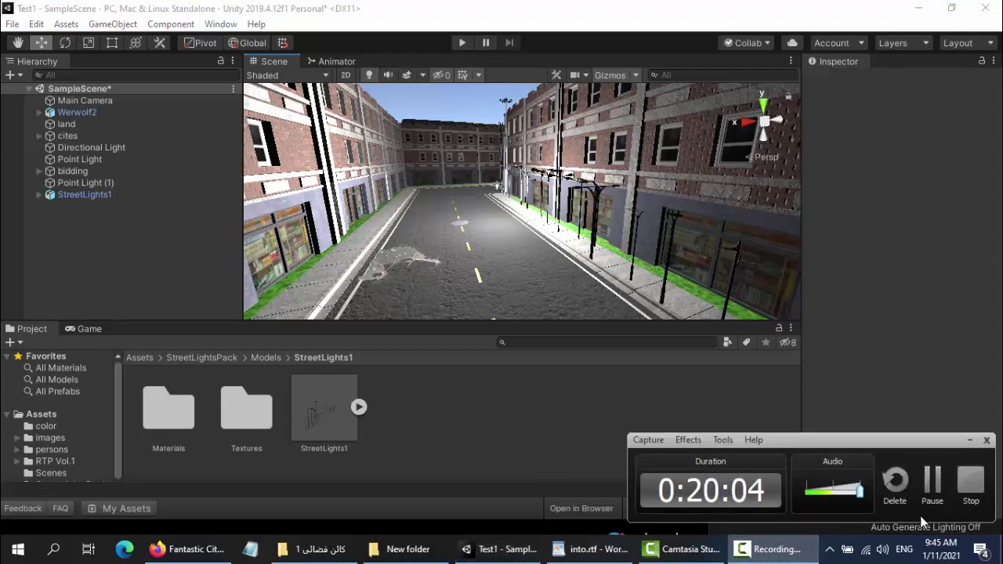